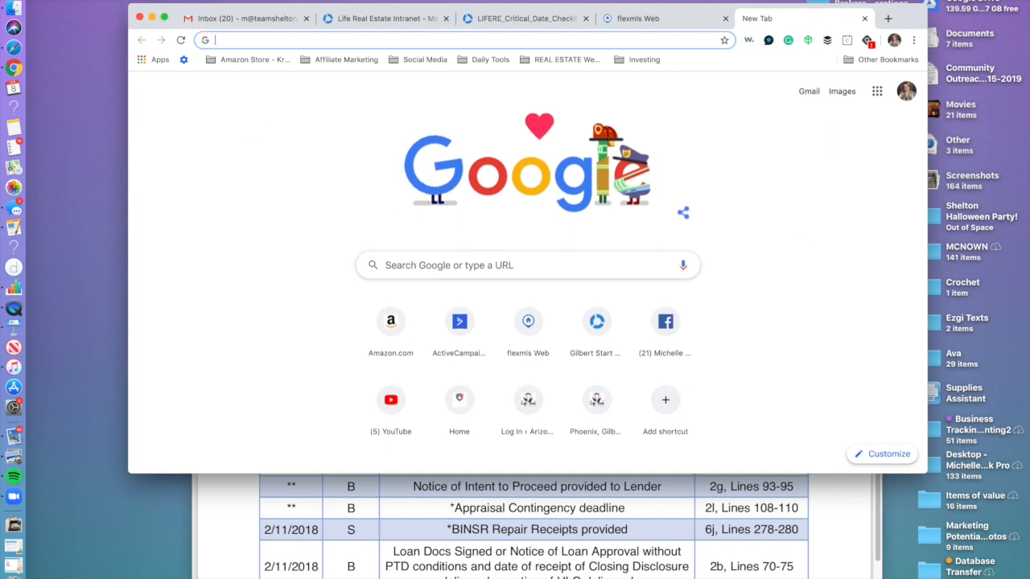
Browse the saved bookmark folders and close the list without opening anything.
click(219, 1)
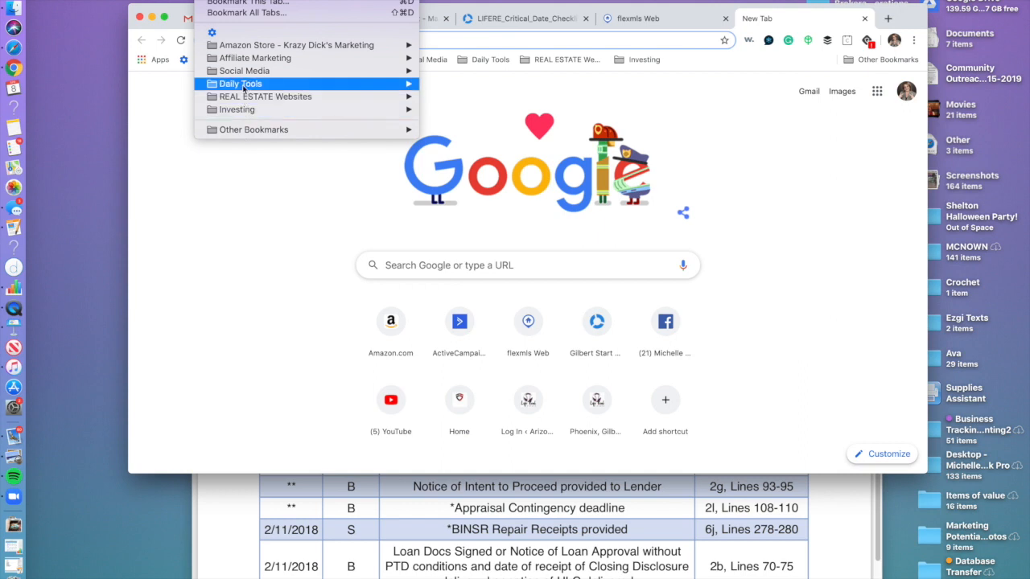
mouse_move(243, 88)
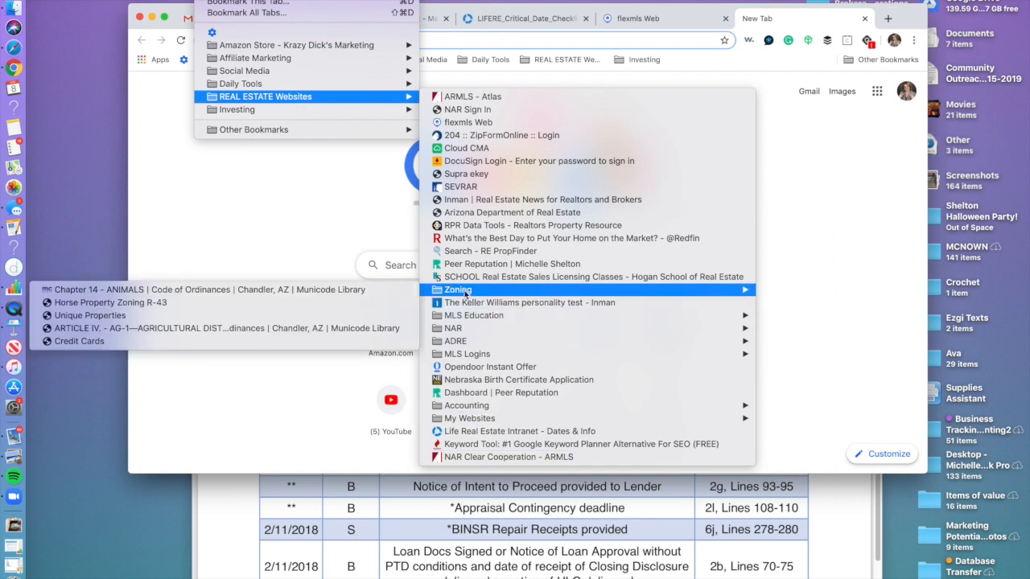
mouse_move(460, 330)
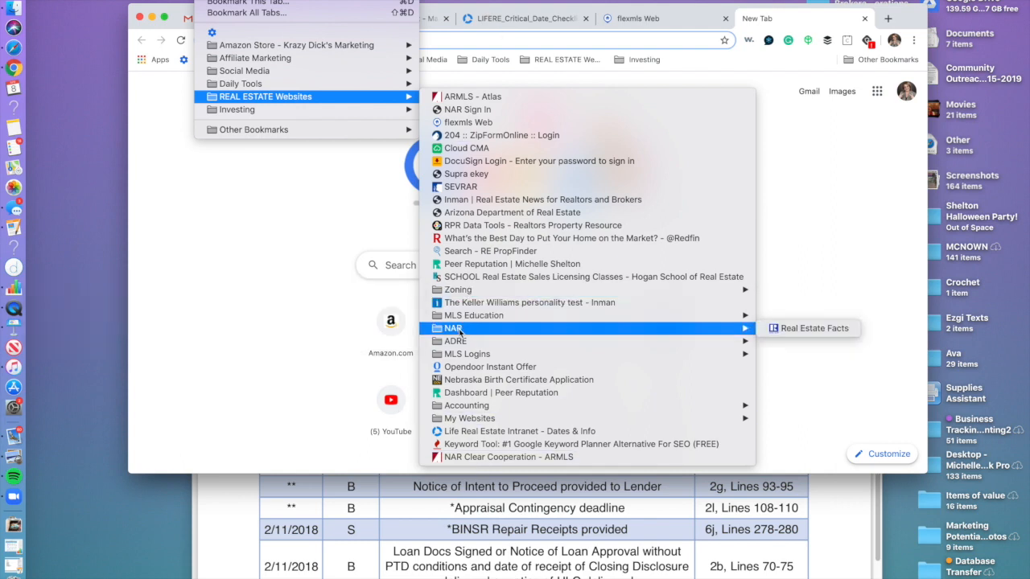
mouse_move(476, 357)
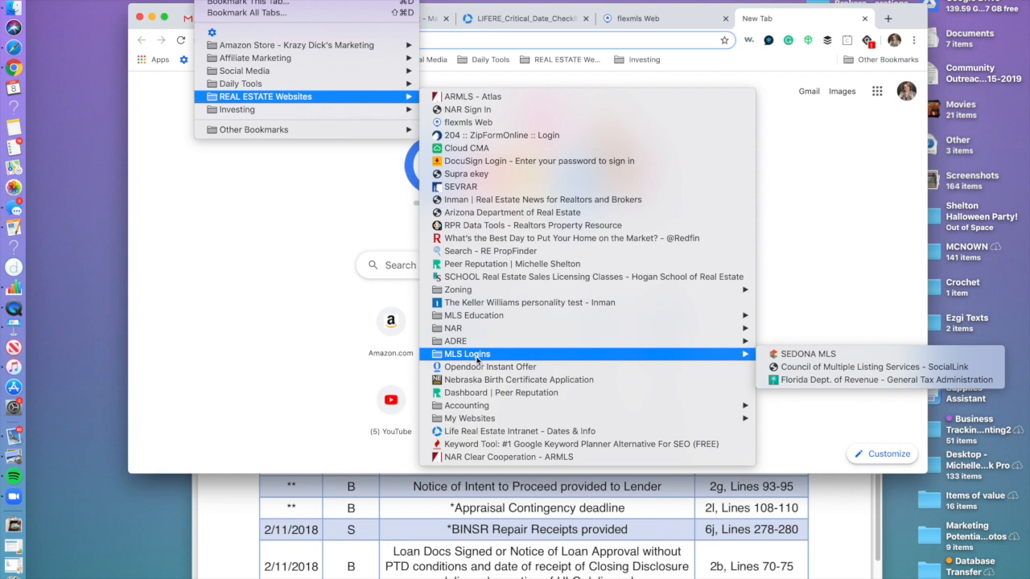
click(269, 213)
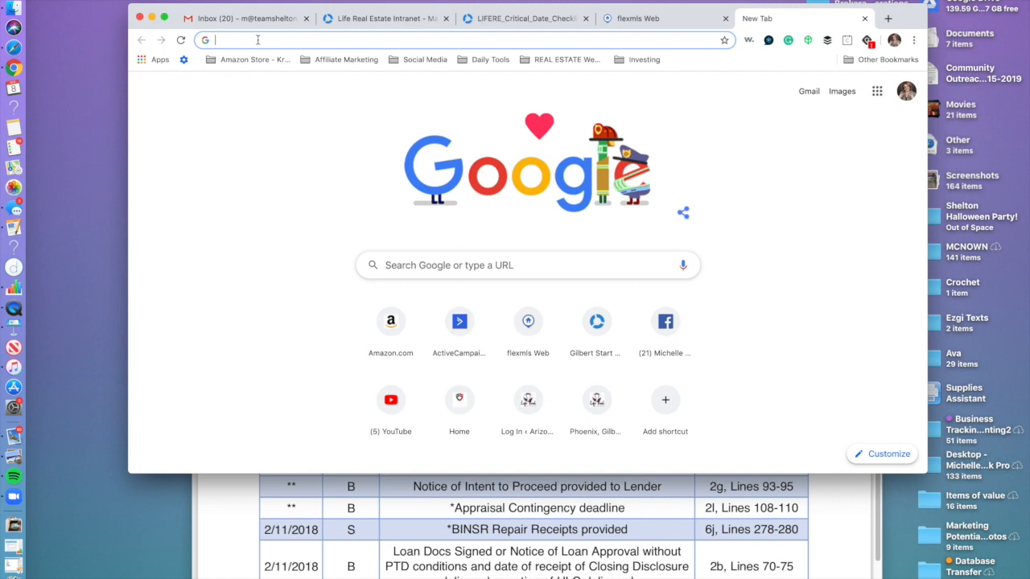
Search 'aaronline', open the Arizona REALTORS site, and log out of the member account.
text(a)
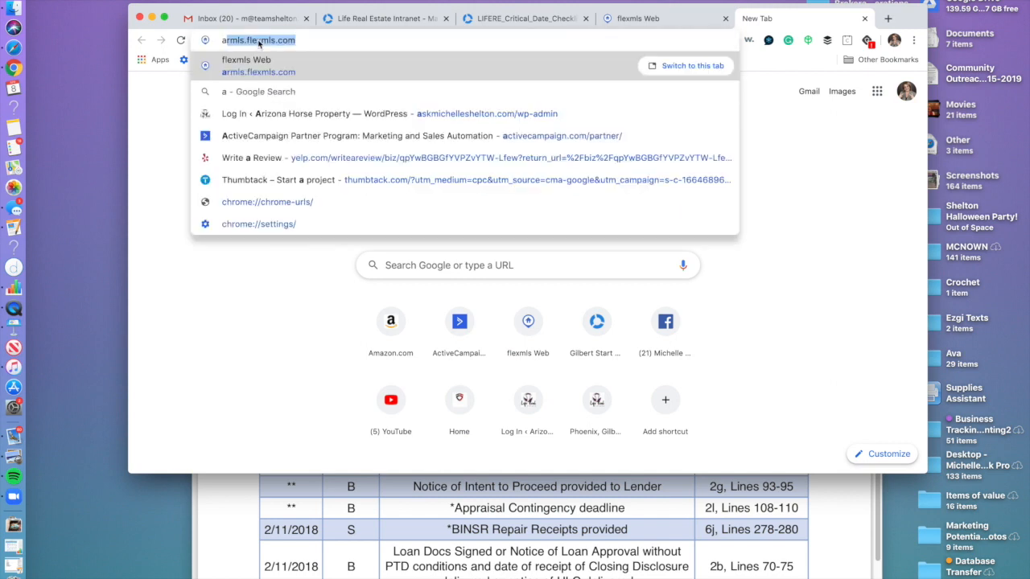
text(ar)
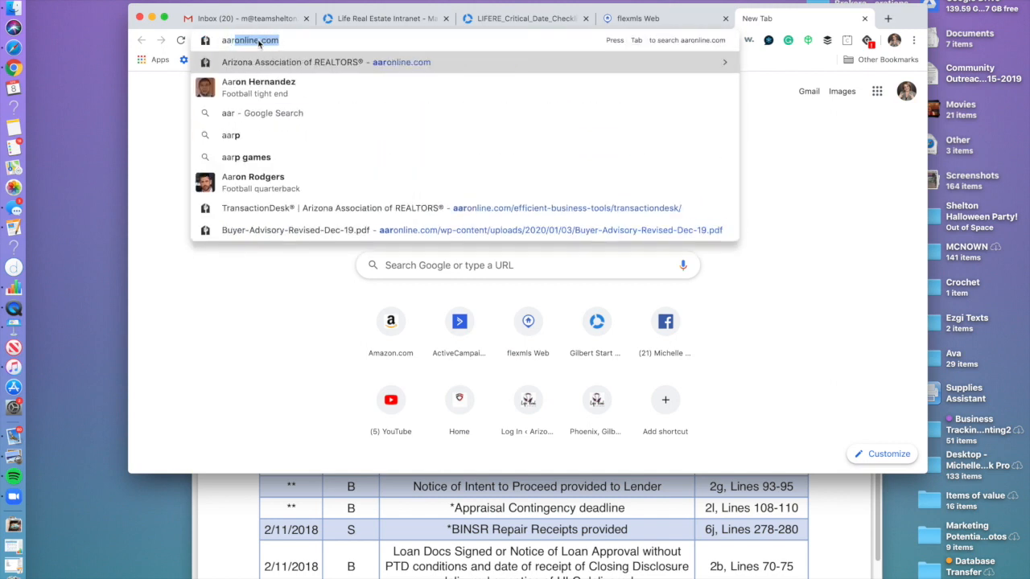
text(onlin e)
key(Return)
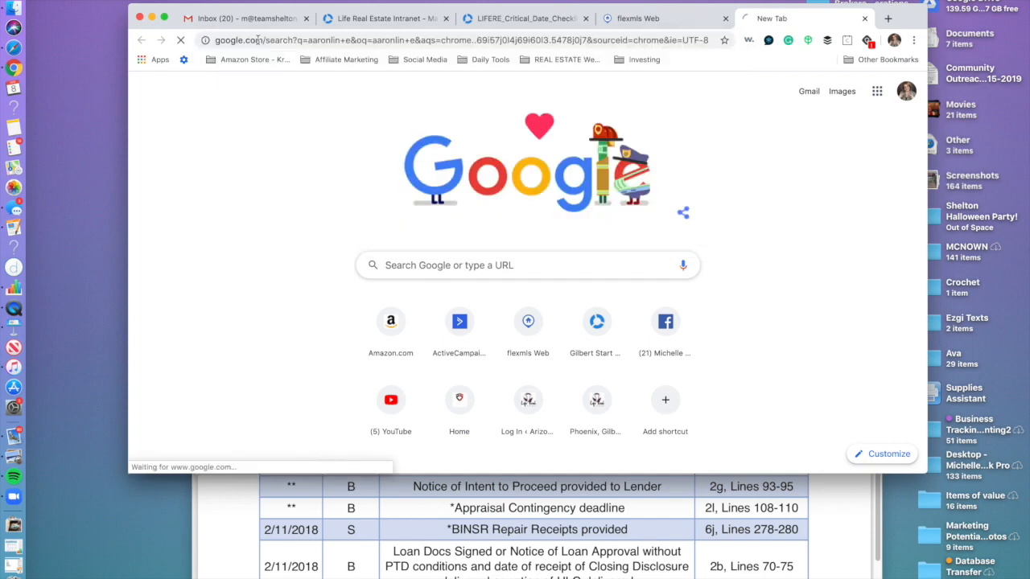
click(334, 222)
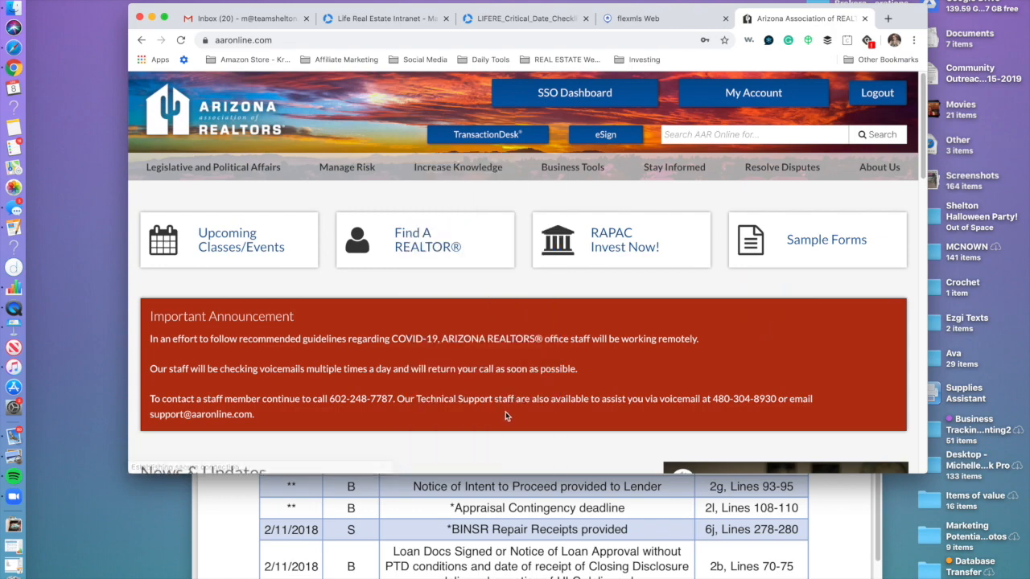
click(879, 97)
click(553, 201)
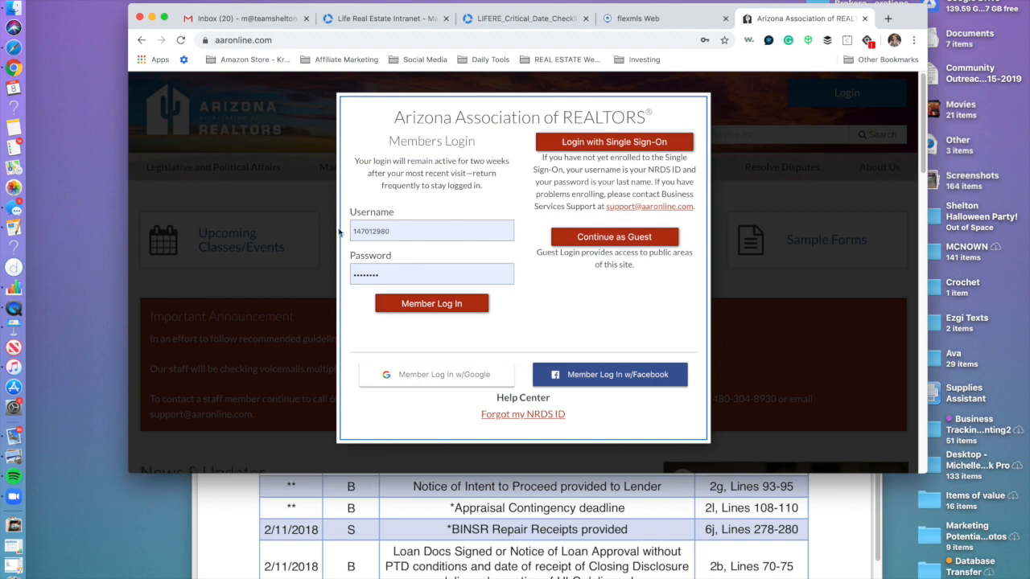
Check the saved username in the member login form, then open a fresh browser tab.
click(402, 232)
drag(402, 232, 337, 235)
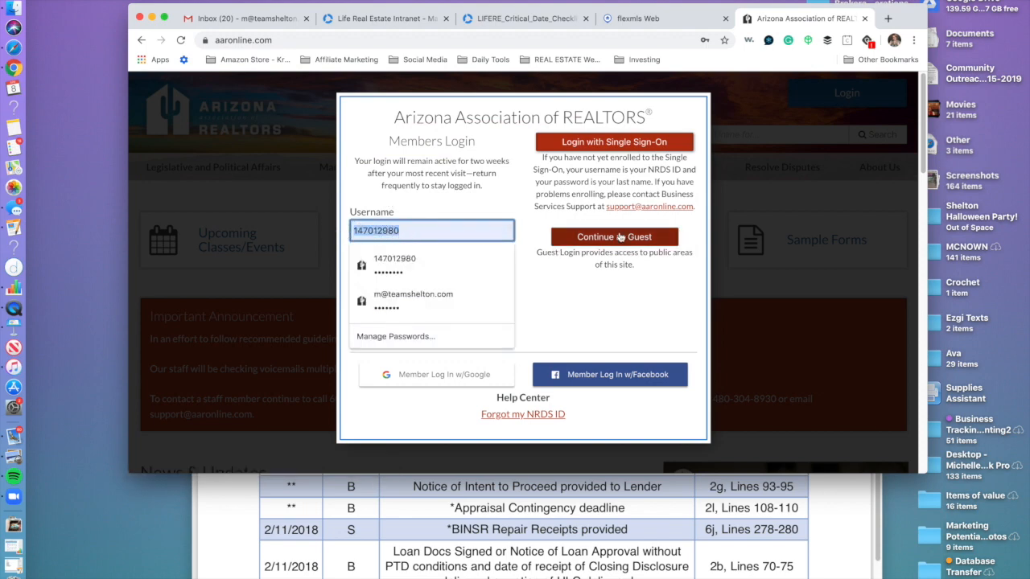
click(818, 113)
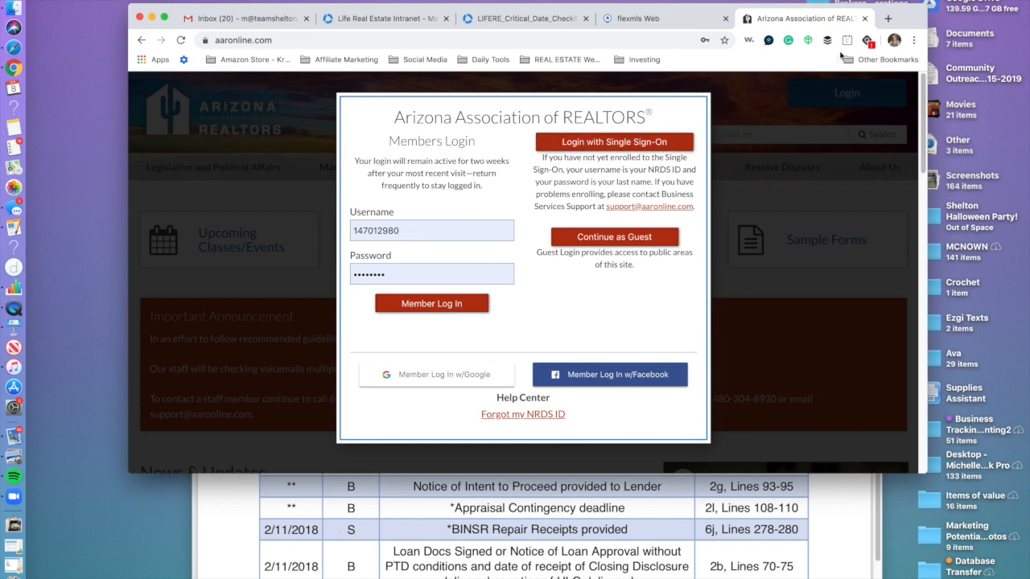
click(887, 19)
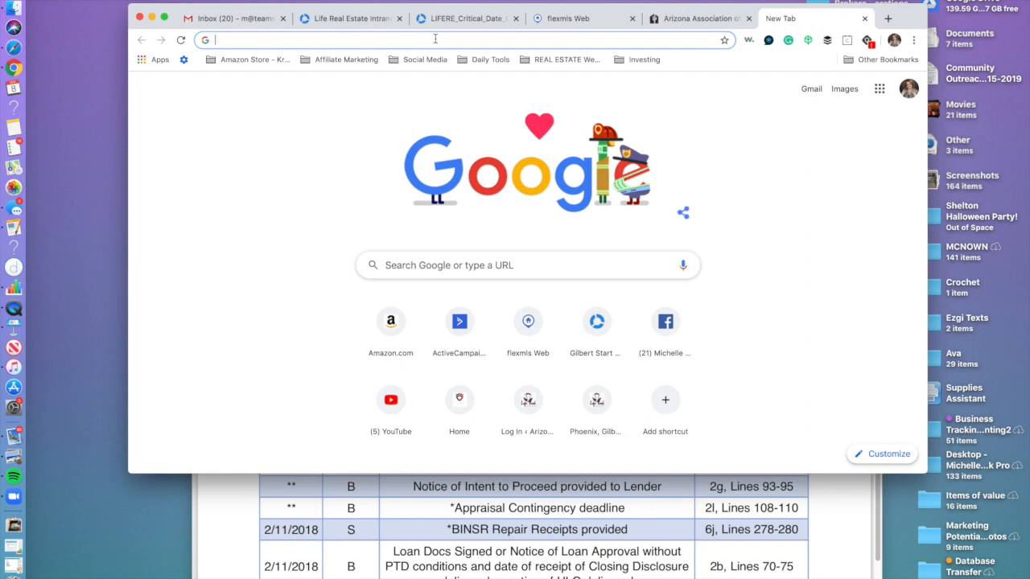
Search 'find nrds number' and open the Connect.Realtor NRDS ID lookup page.
text(sear)
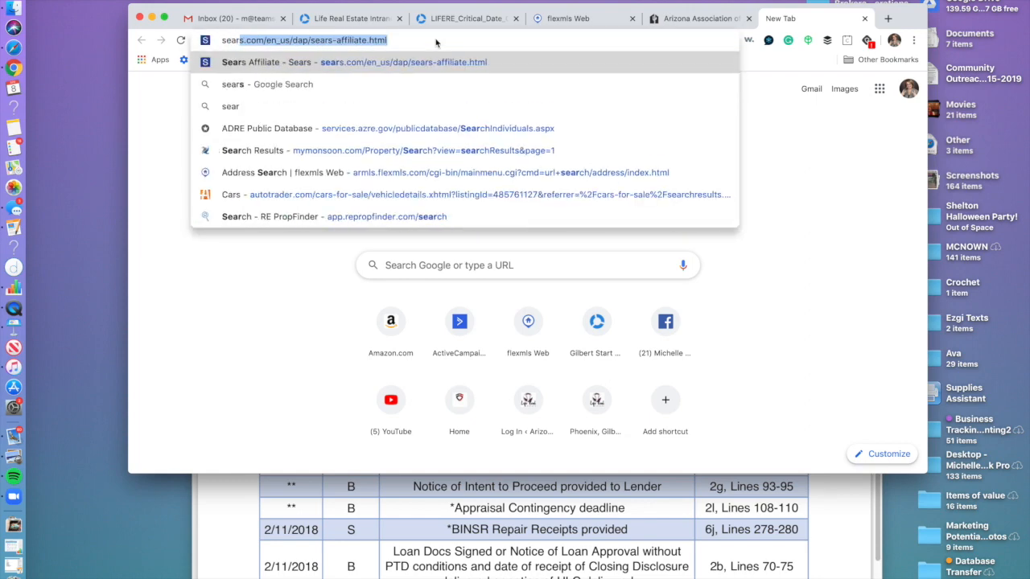
key(BackSpace)
key(BackSpace)
key(BackSpace)
key(BackSpace)
text(find nrd)
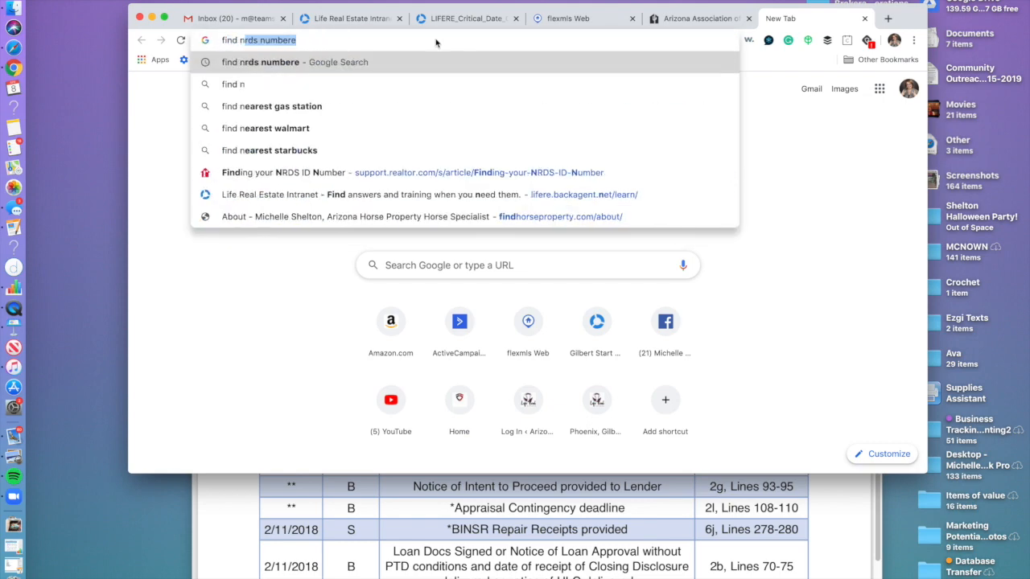
text(s num b)
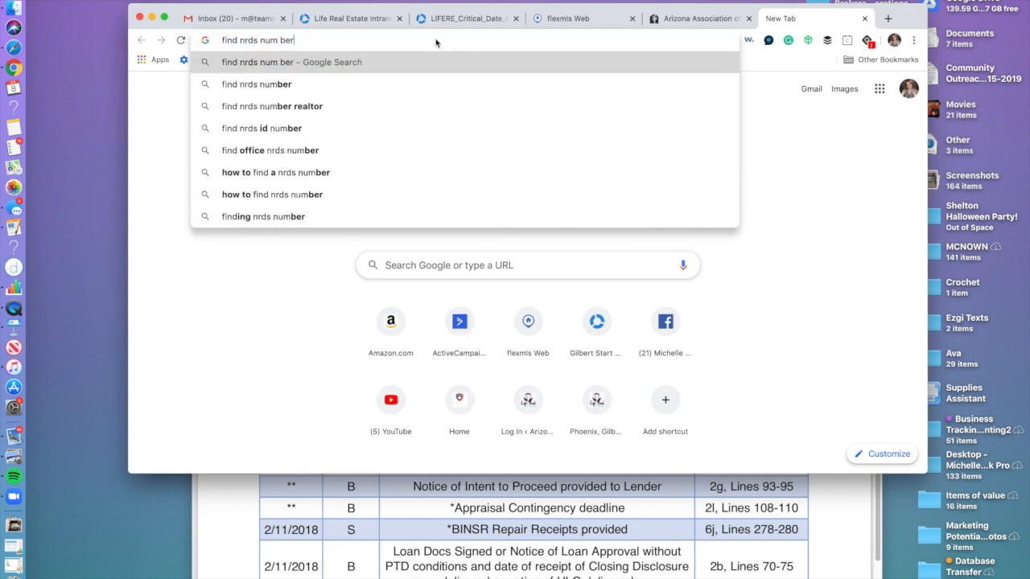
key(BackSpace)
key(BackSpace)
text(ber)
key(Return)
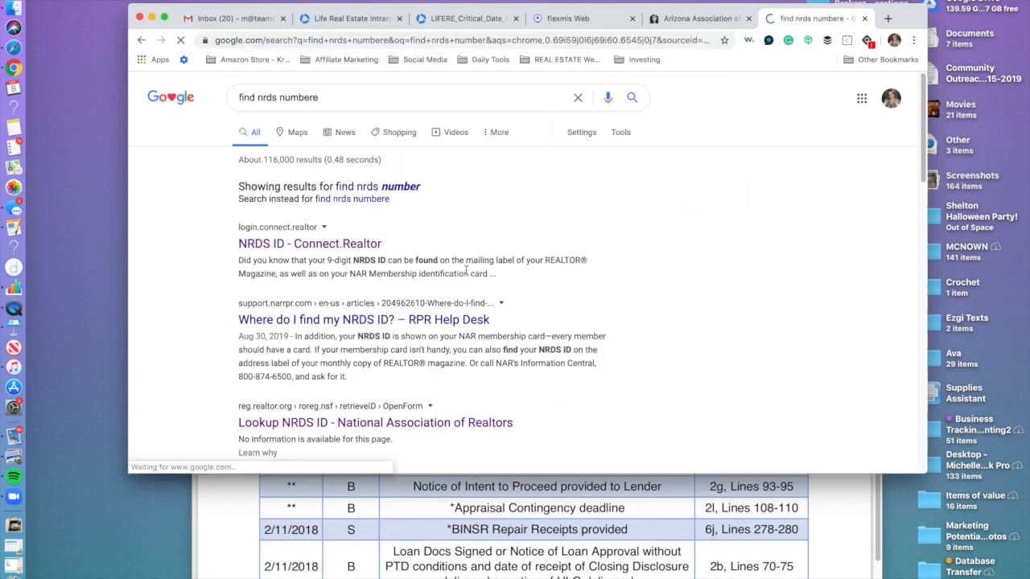
click(338, 243)
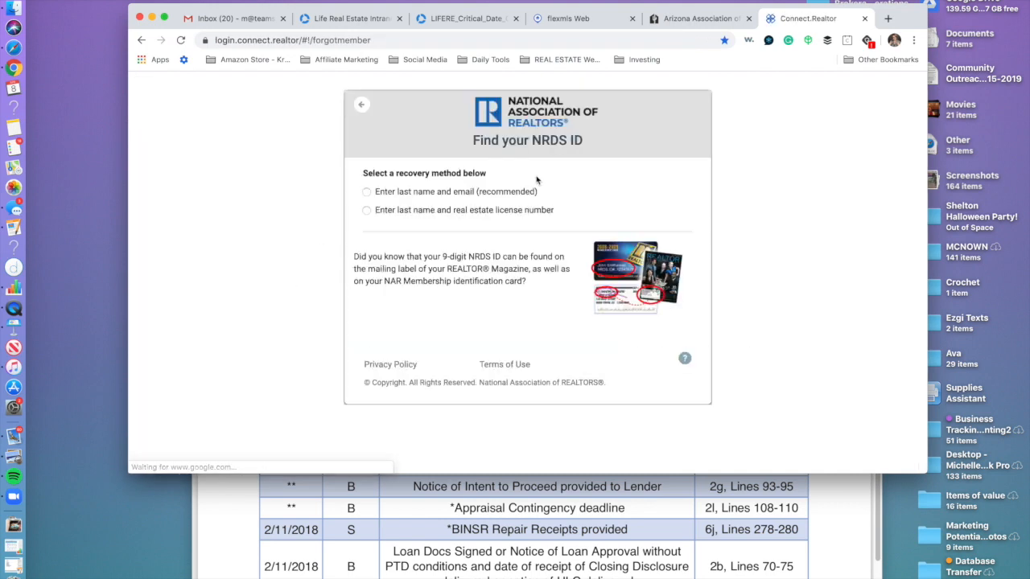
Look up the NRDS ID by the member's last name and email, then select it.
click(366, 192)
click(414, 215)
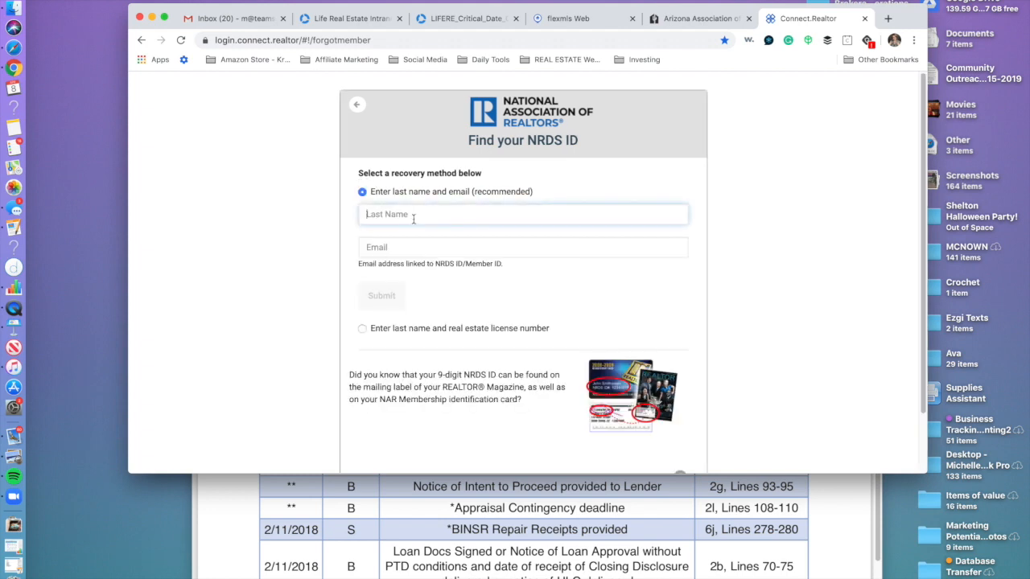
text(shelton)
key(Tab)
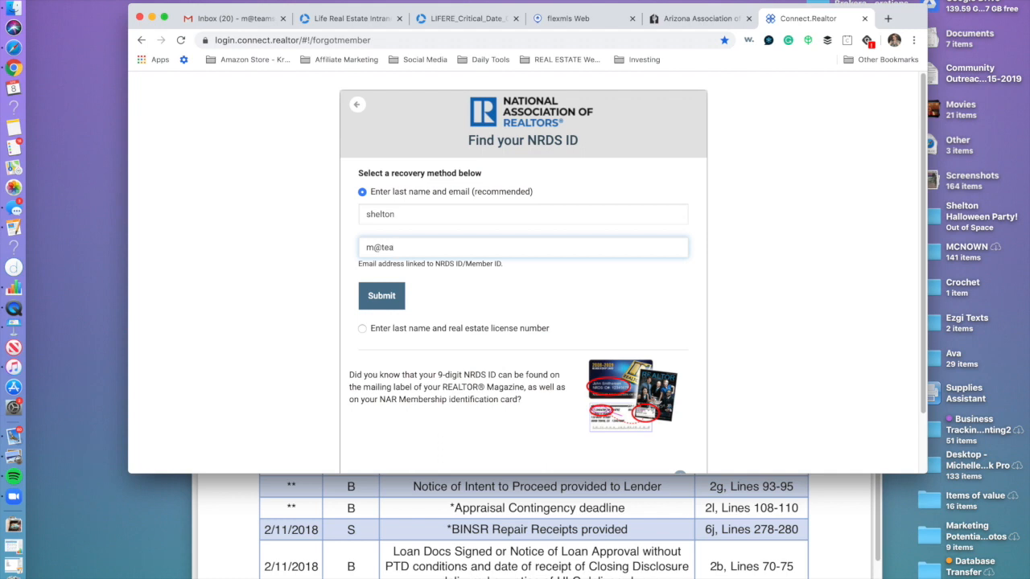
click(382, 301)
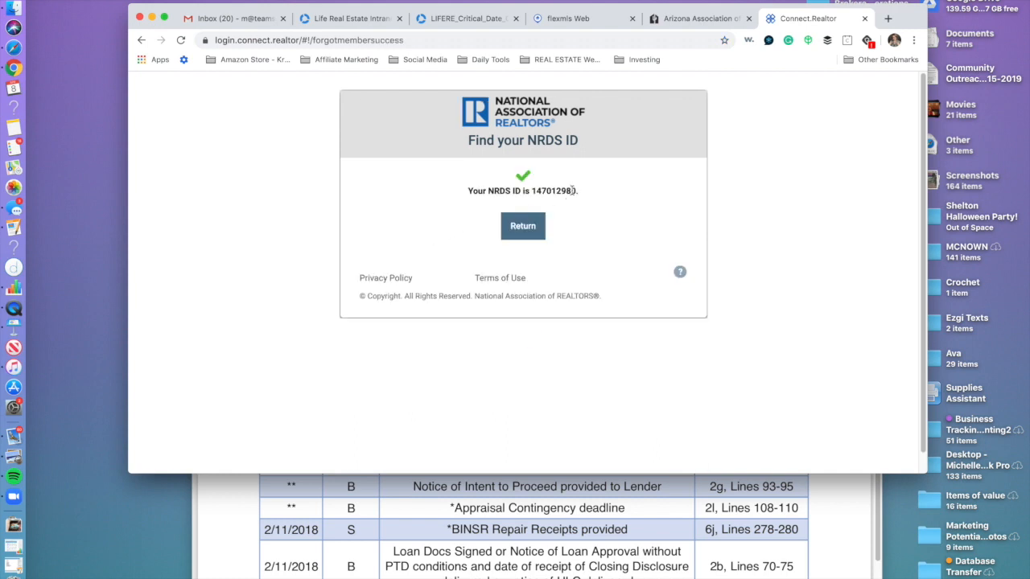
drag(575, 191, 530, 191)
click(699, 18)
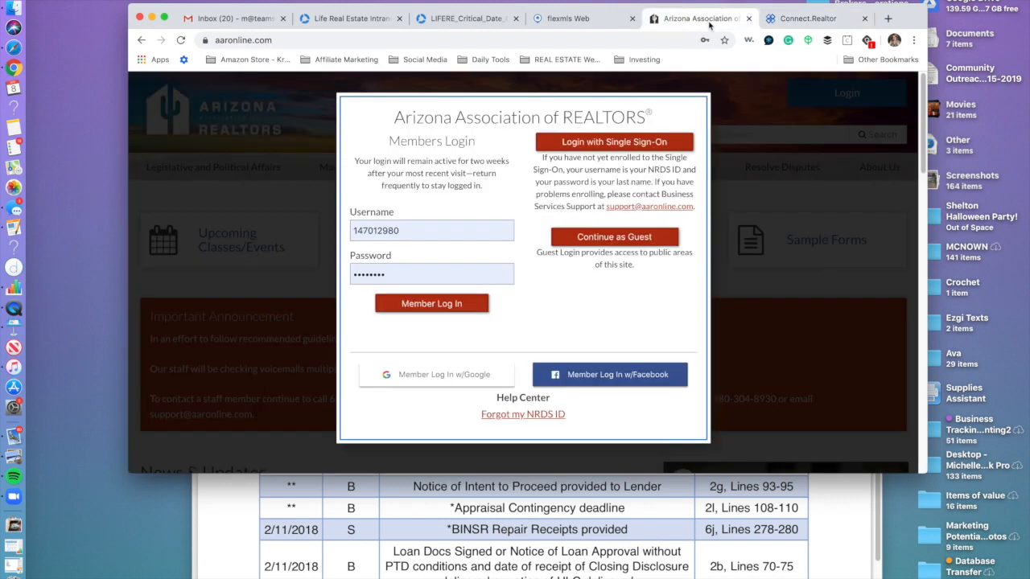
Sign in to aaronline.com as a member using the saved login.
click(412, 230)
click(409, 261)
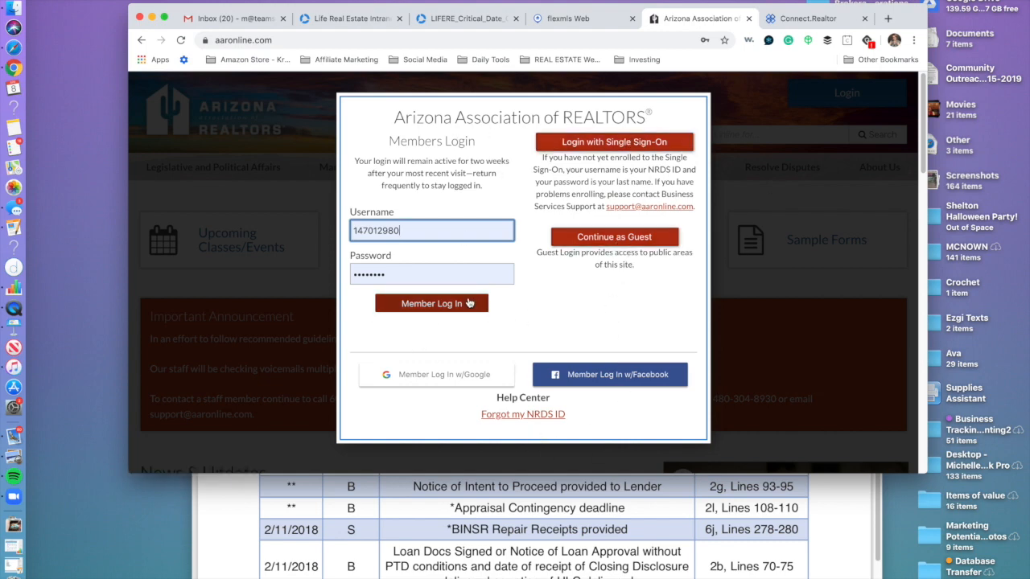
click(448, 304)
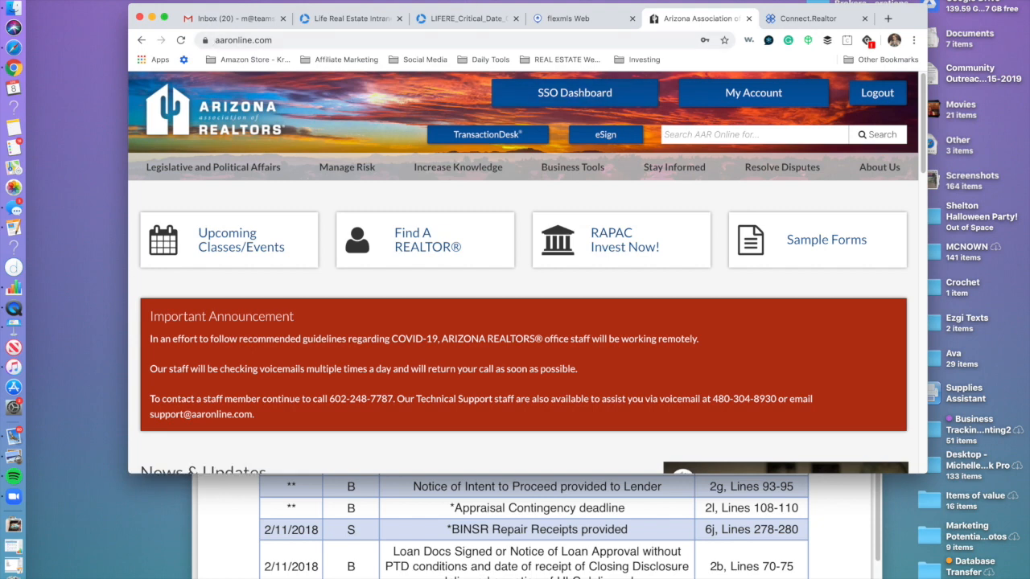
click(221, 0)
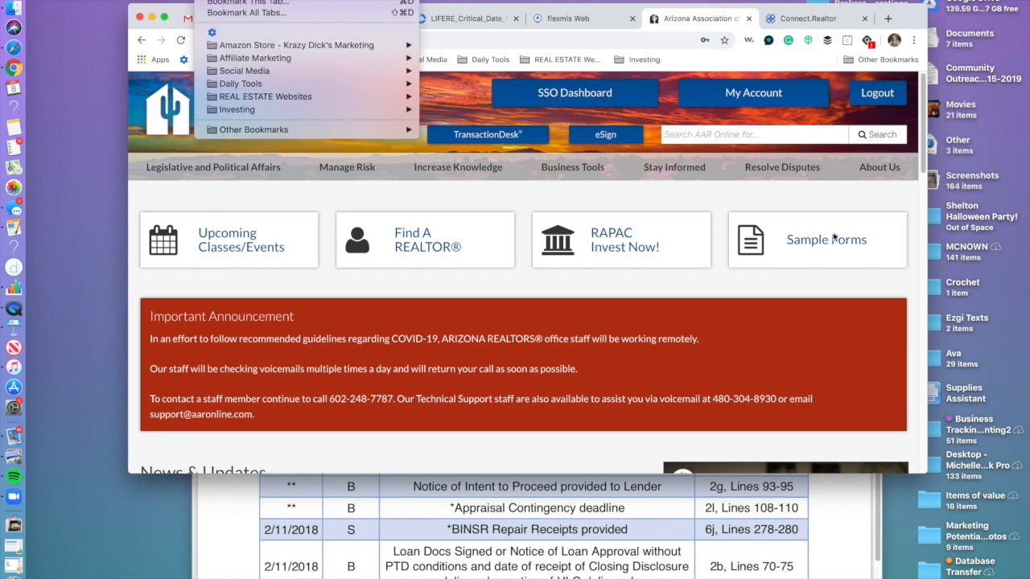
click(889, 201)
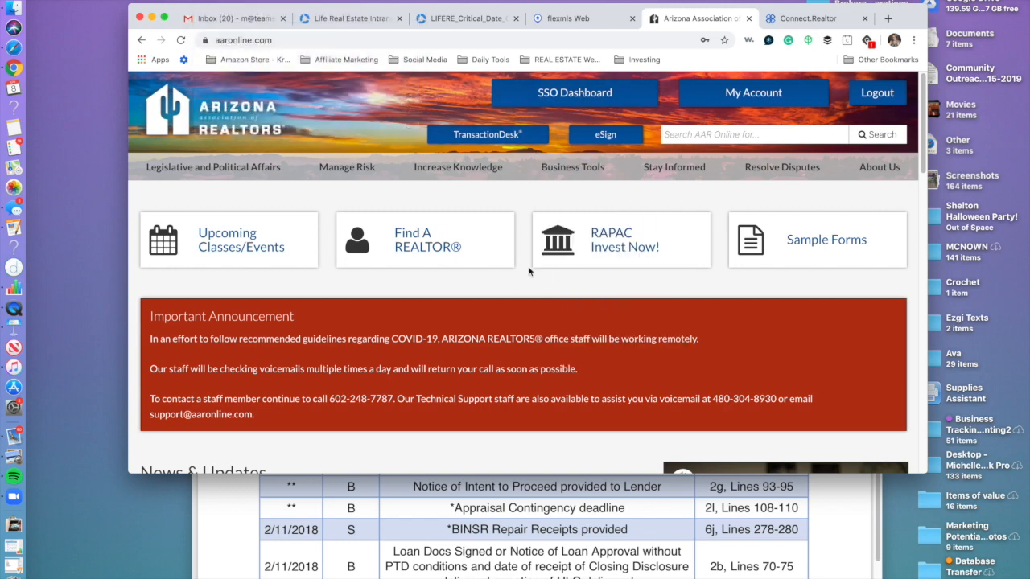
Open the SSO Dashboard login, check its NRDS and Password fields, and return to aaronline.
click(579, 94)
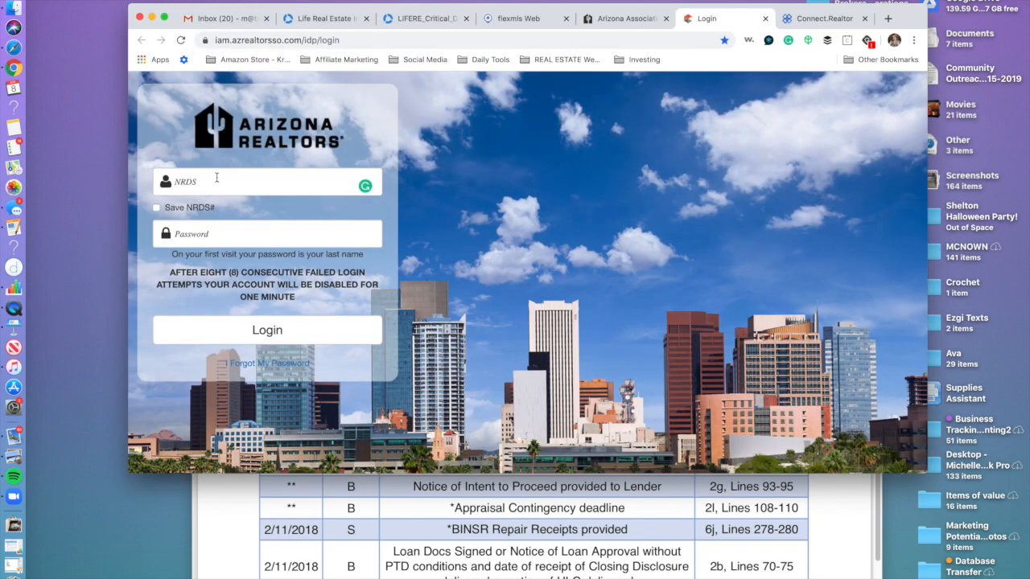
click(214, 184)
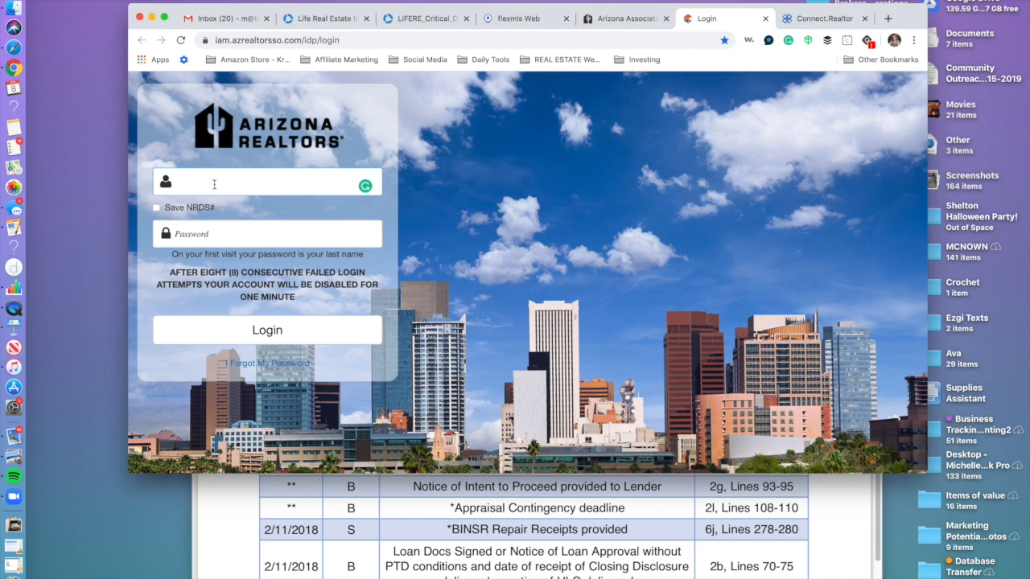
click(217, 233)
click(196, 184)
click(625, 20)
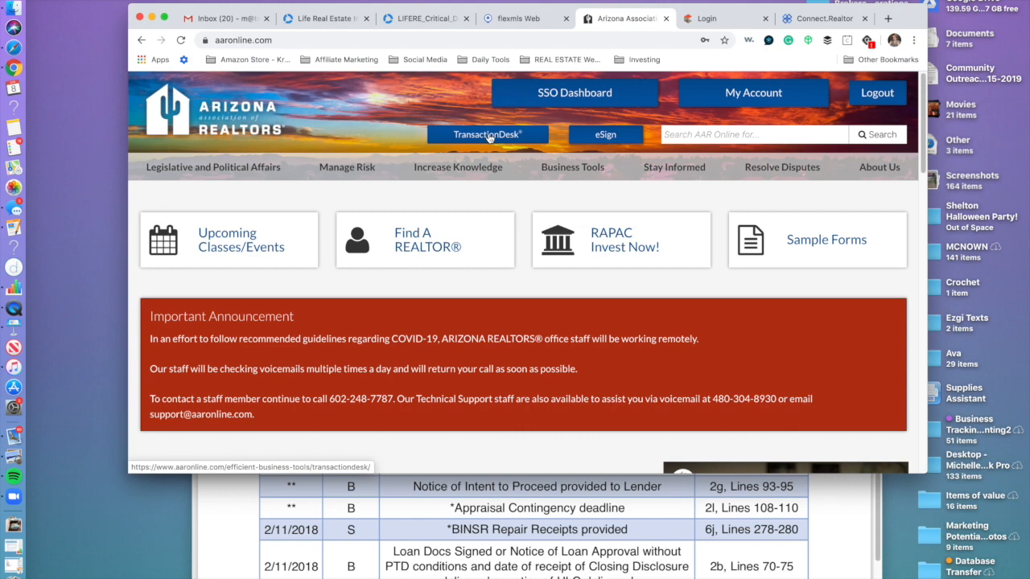
Launch TransactionDesk from aaronline.com in a new tab and begin a new transaction.
click(488, 135)
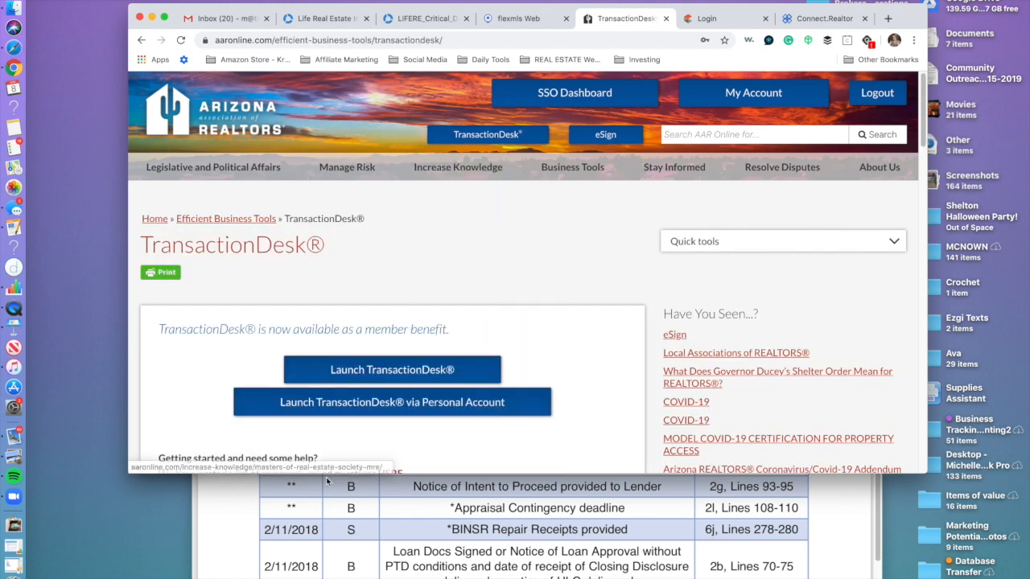
click(417, 375)
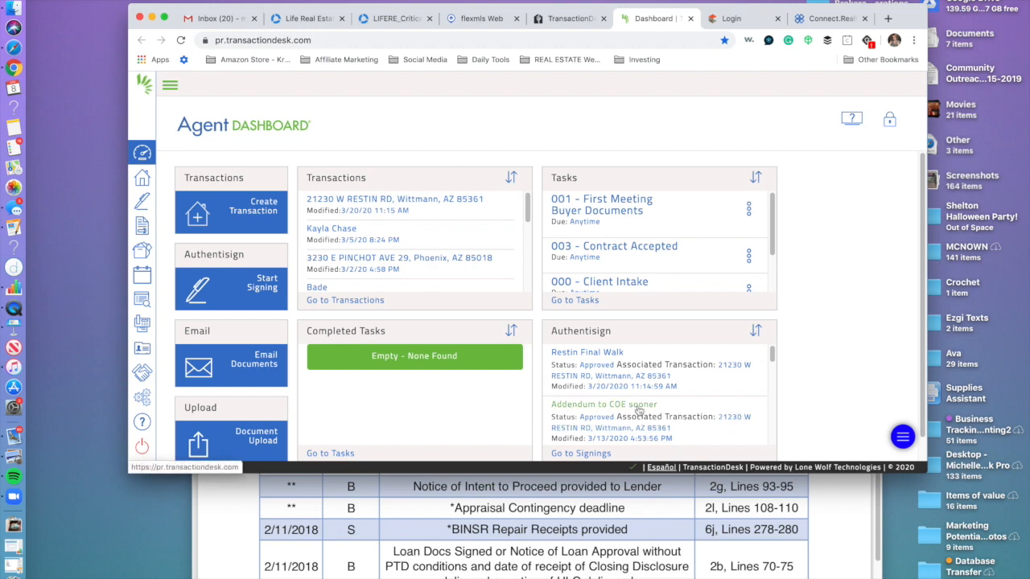
click(270, 211)
Create transaction 'Test traNSACTION' using the New Listing Packet template, with no ARMLS data import.
click(497, 147)
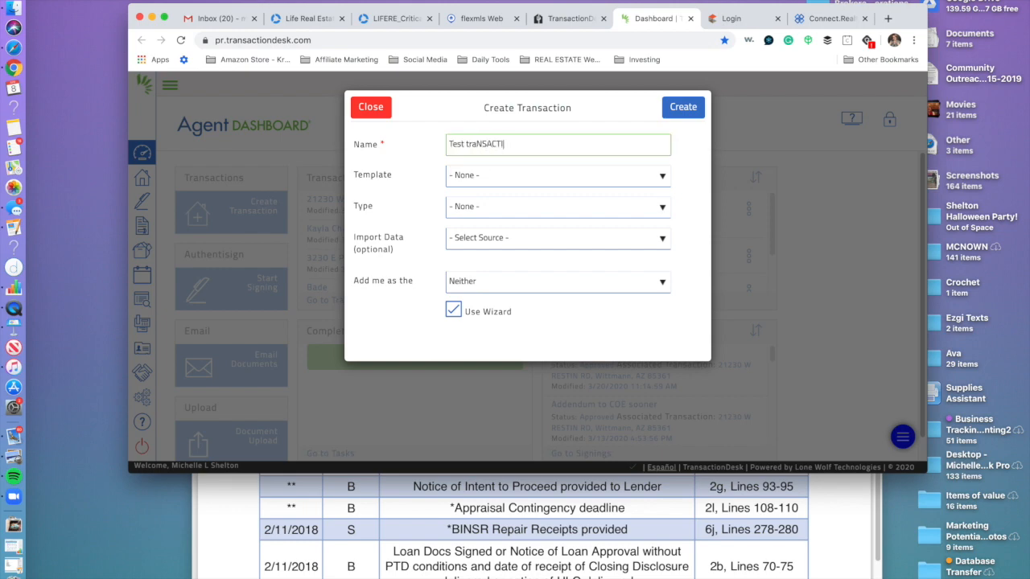
click(488, 177)
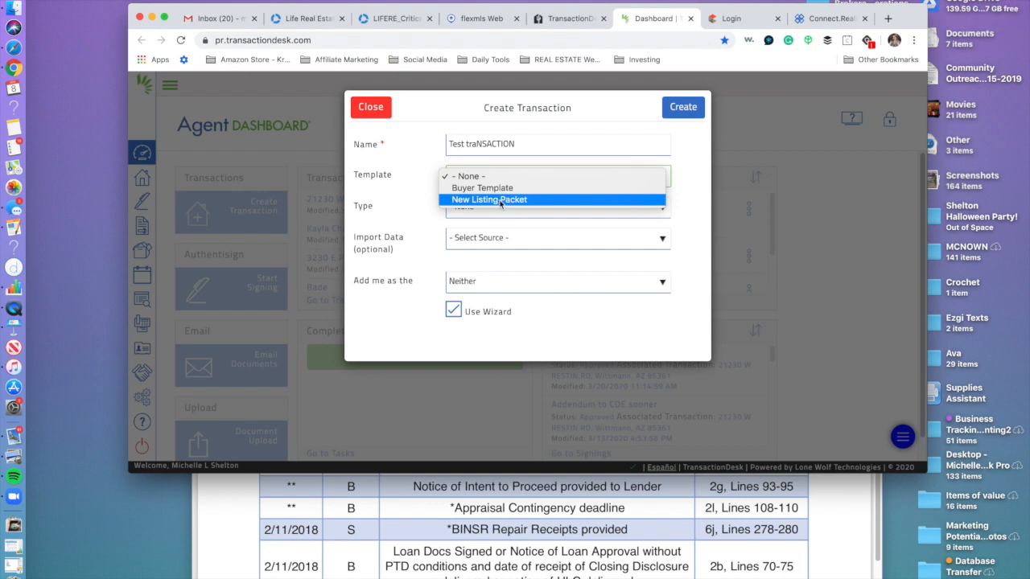
click(500, 200)
click(503, 211)
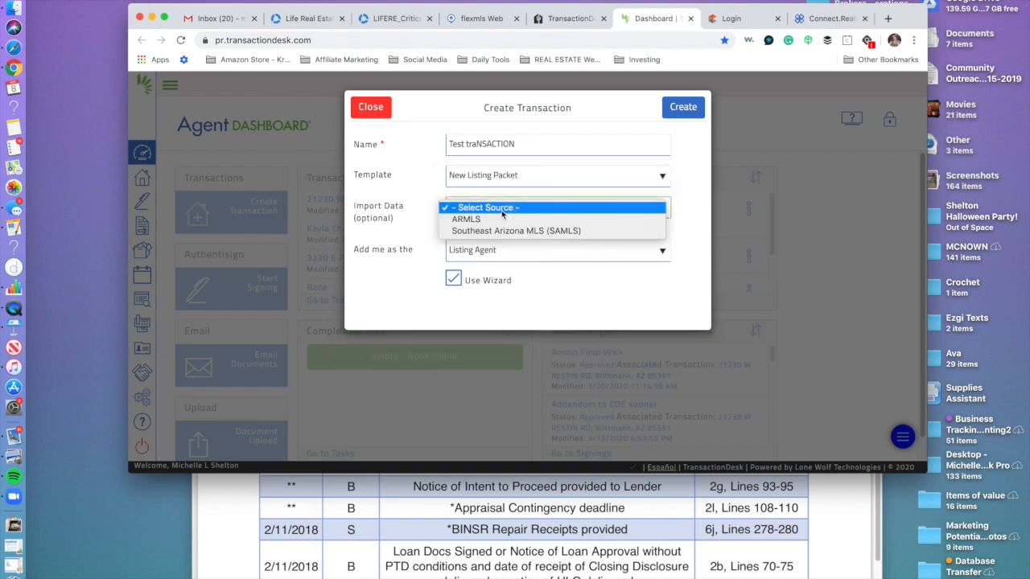
click(499, 219)
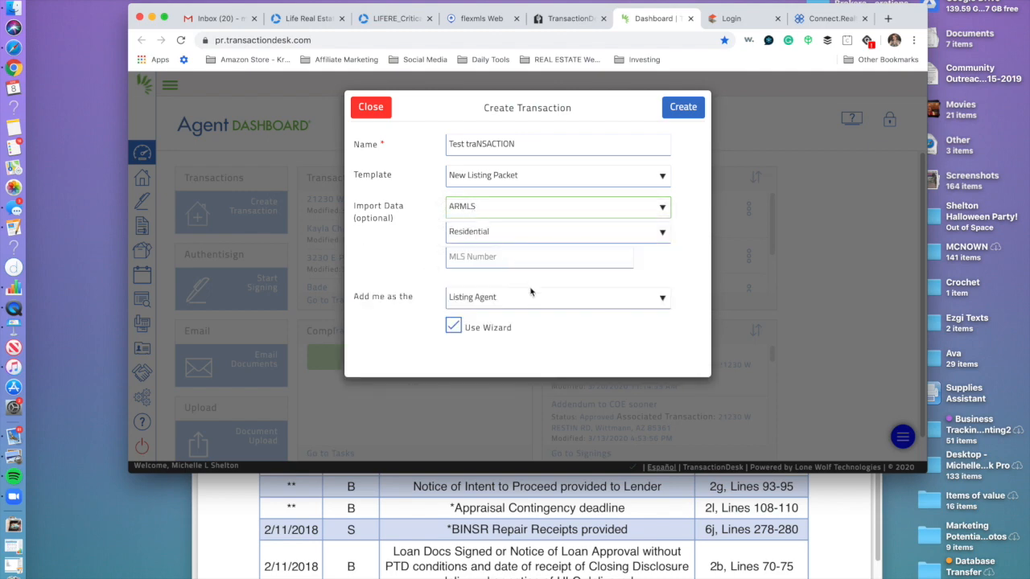
click(477, 258)
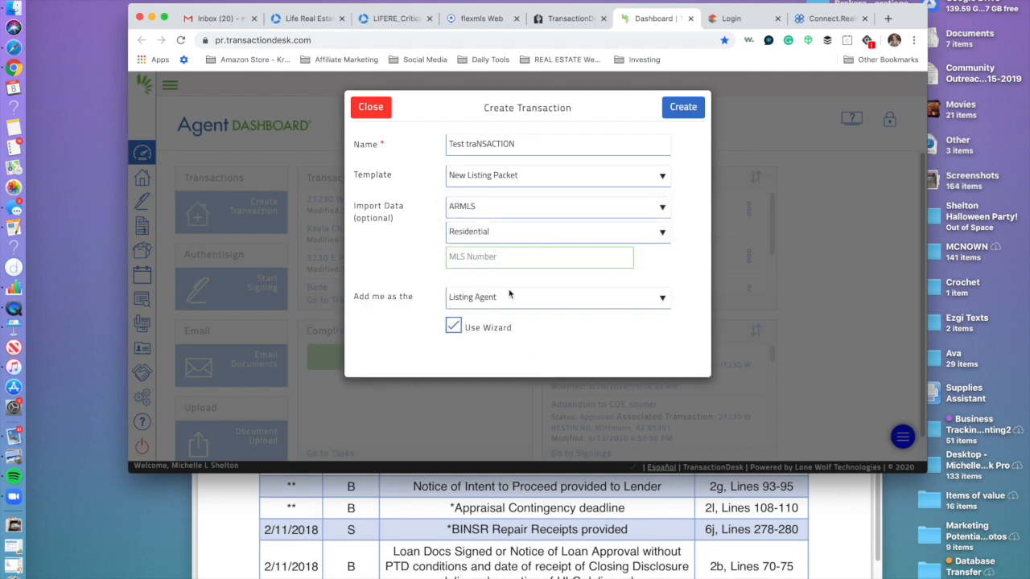
click(693, 103)
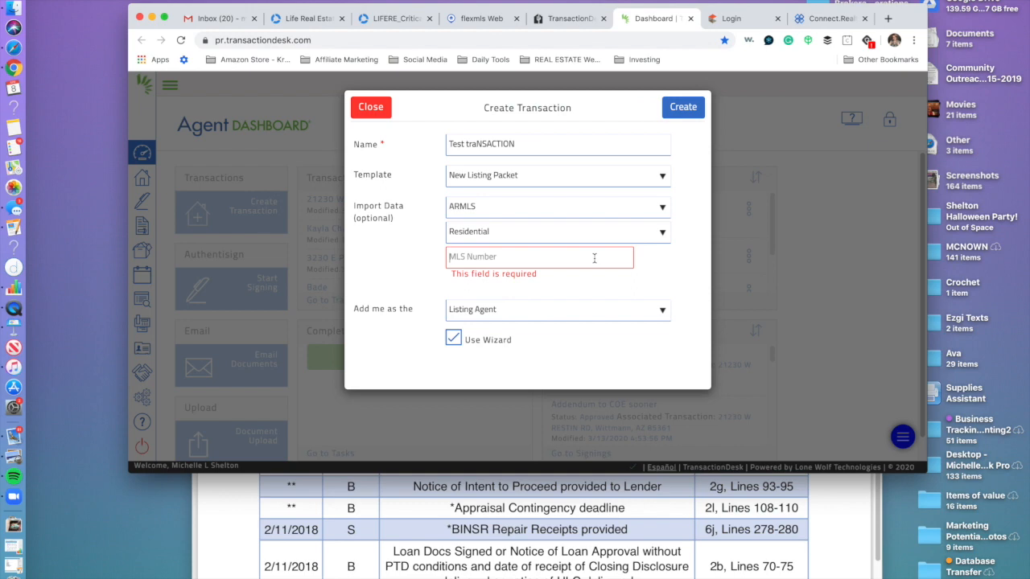
click(666, 208)
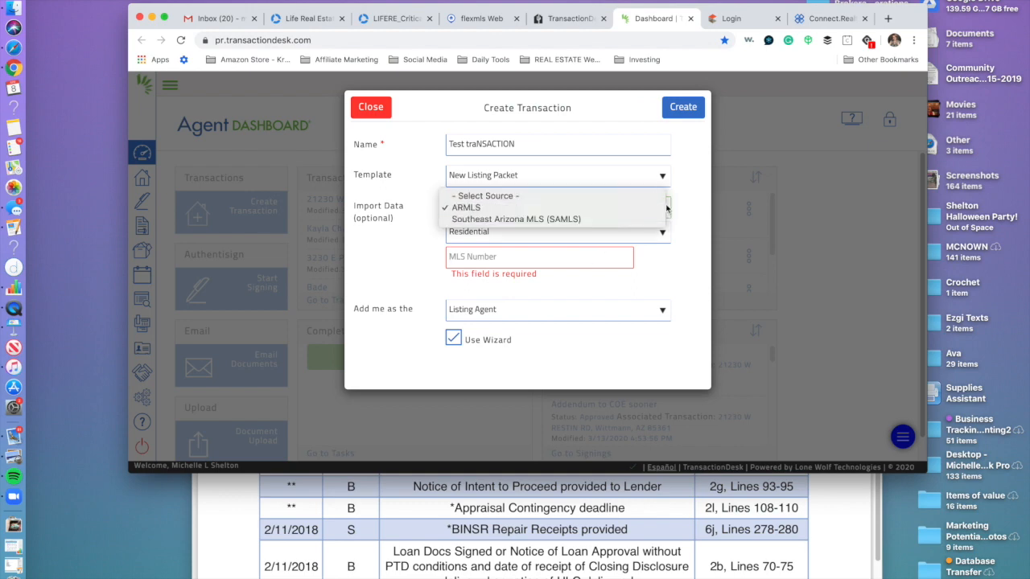
click(643, 195)
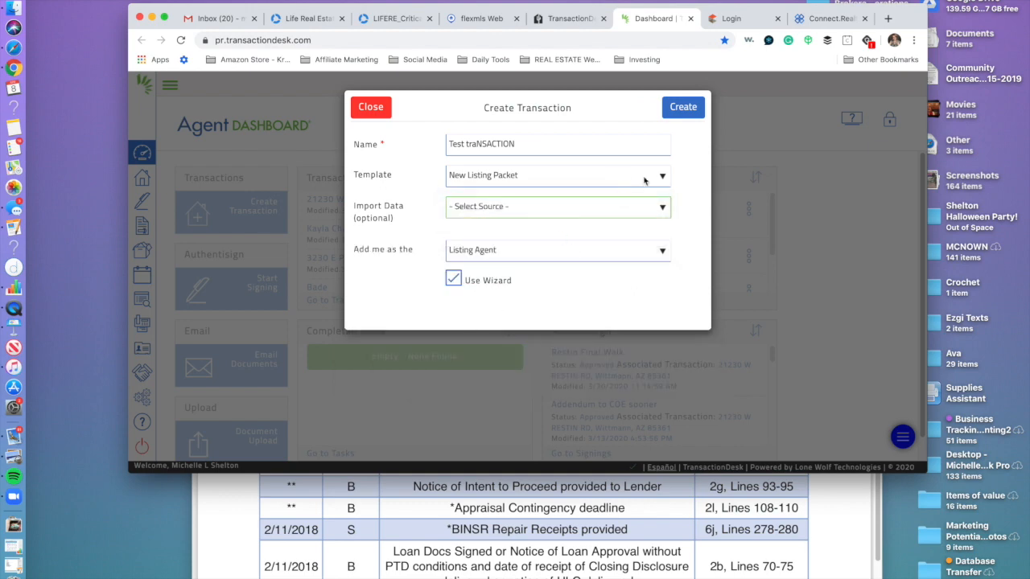
click(677, 111)
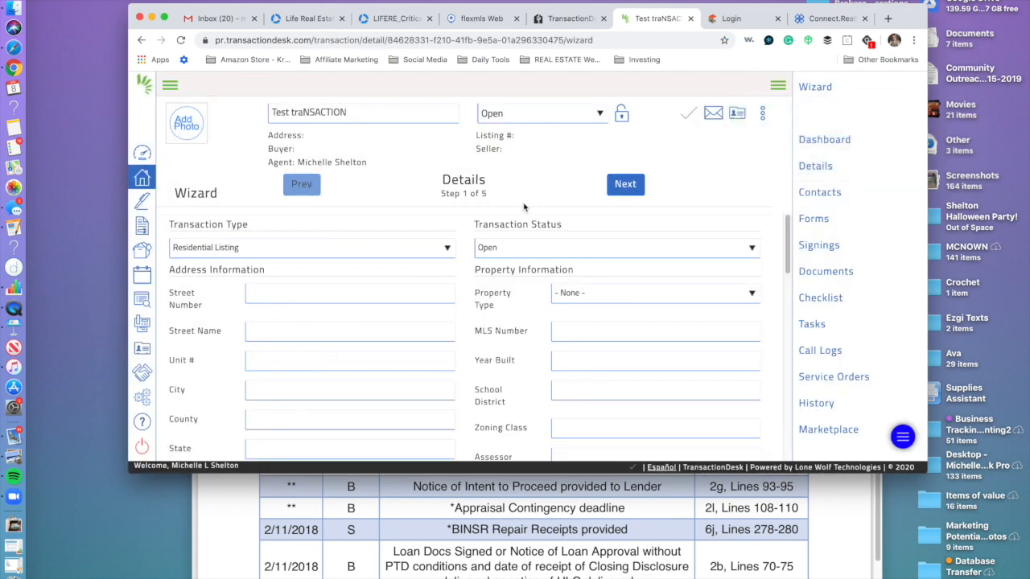
Save and exit the setup wizard to reach the Transaction Dashboard.
scroll(530, 324, down, 15)
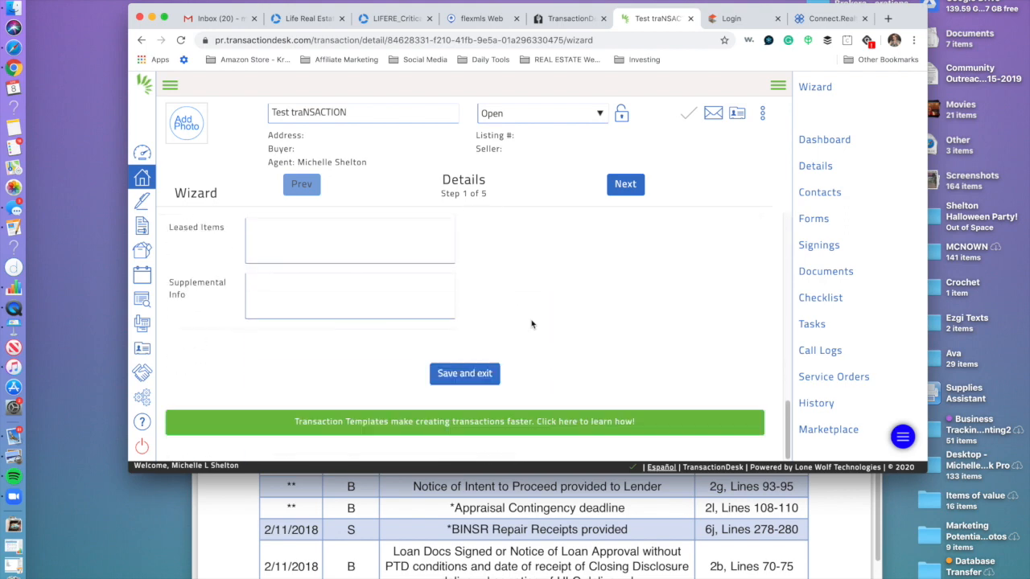
click(460, 375)
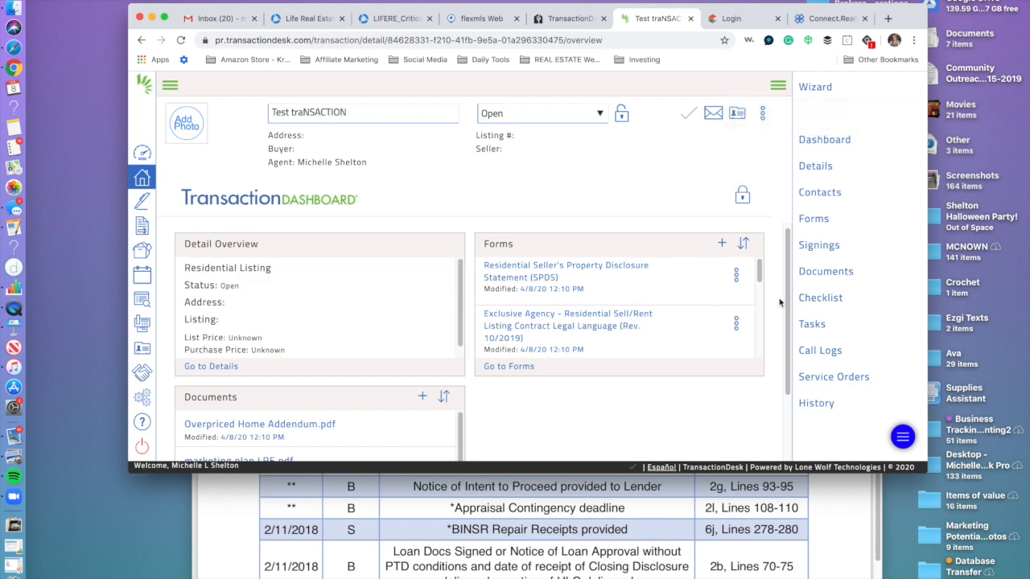
drag(760, 278, 754, 362)
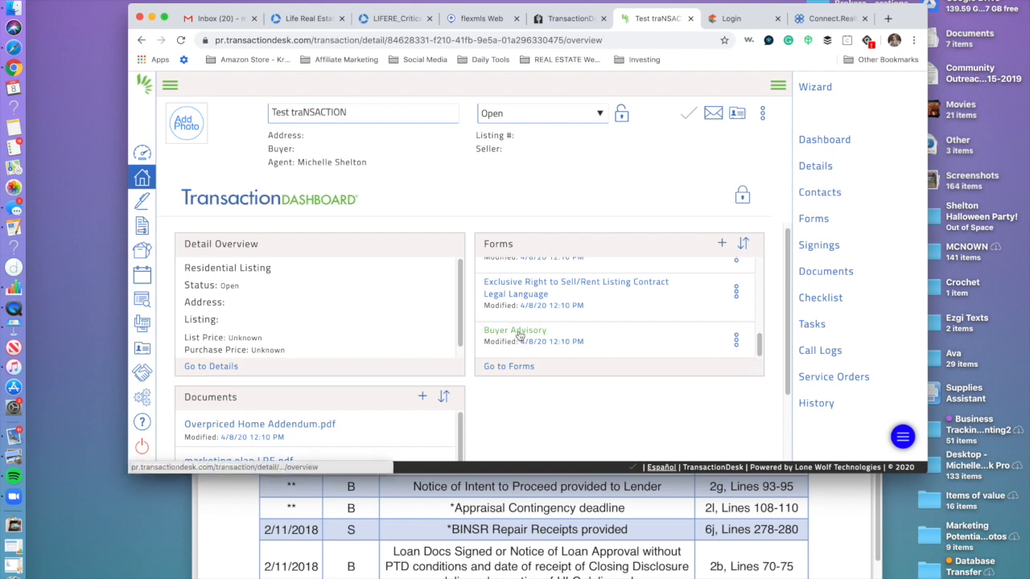
drag(759, 346, 759, 337)
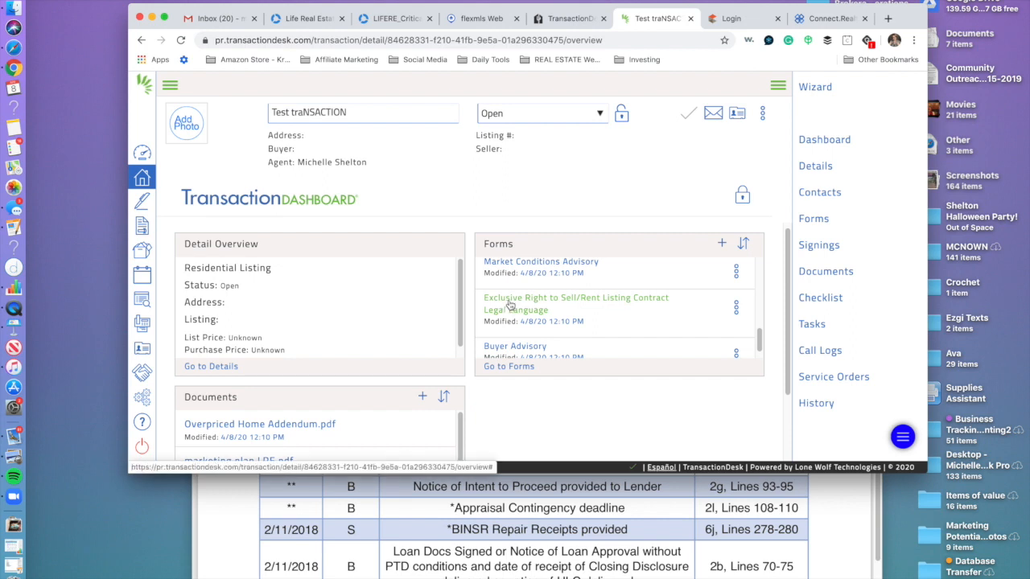
Review the attached listing forms, such as the SPDS and Buyer Advisory, in the Forms panel.
scroll(509, 305, up, 1)
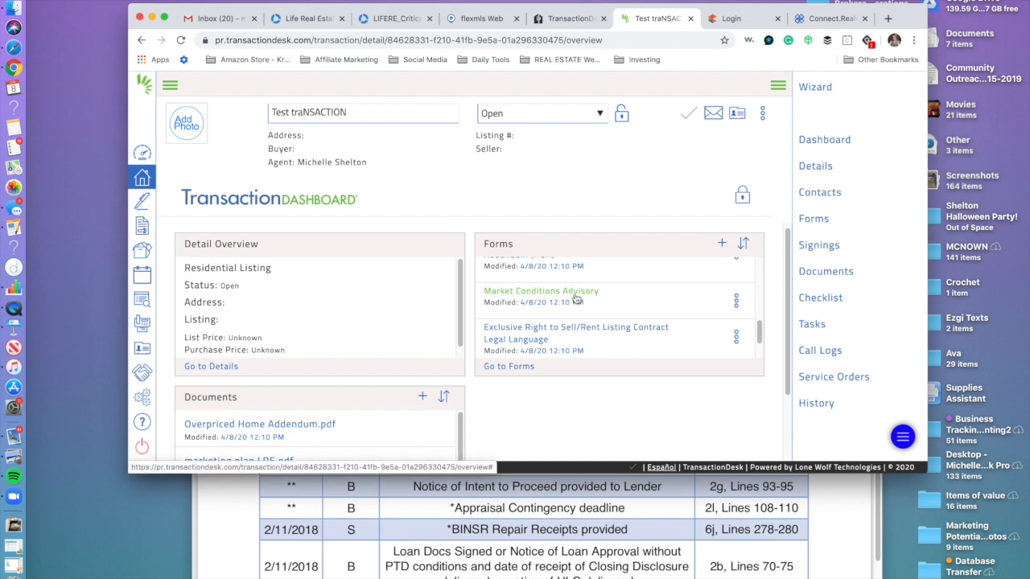
scroll(576, 298, up, 1)
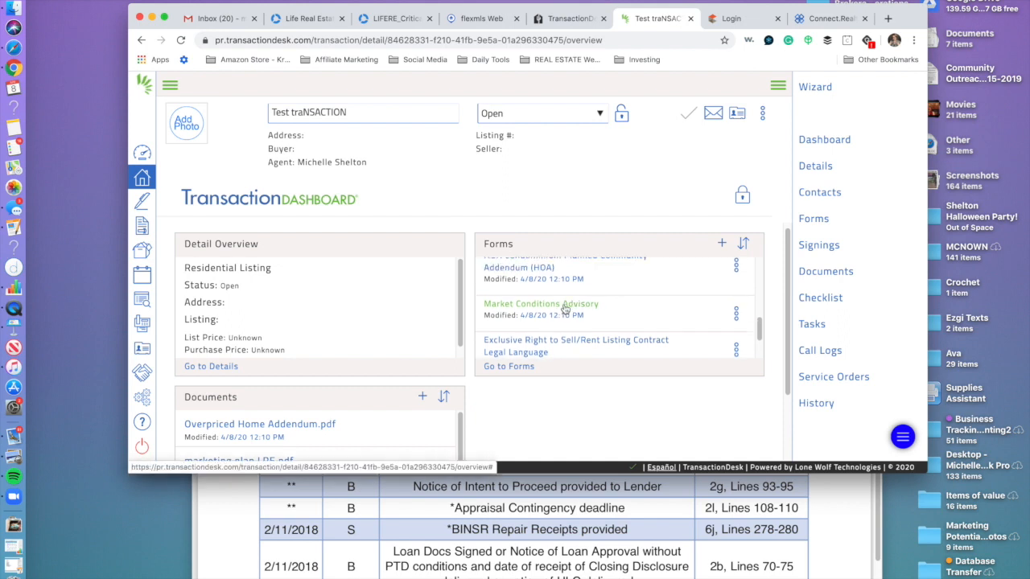
scroll(599, 346, down, 3)
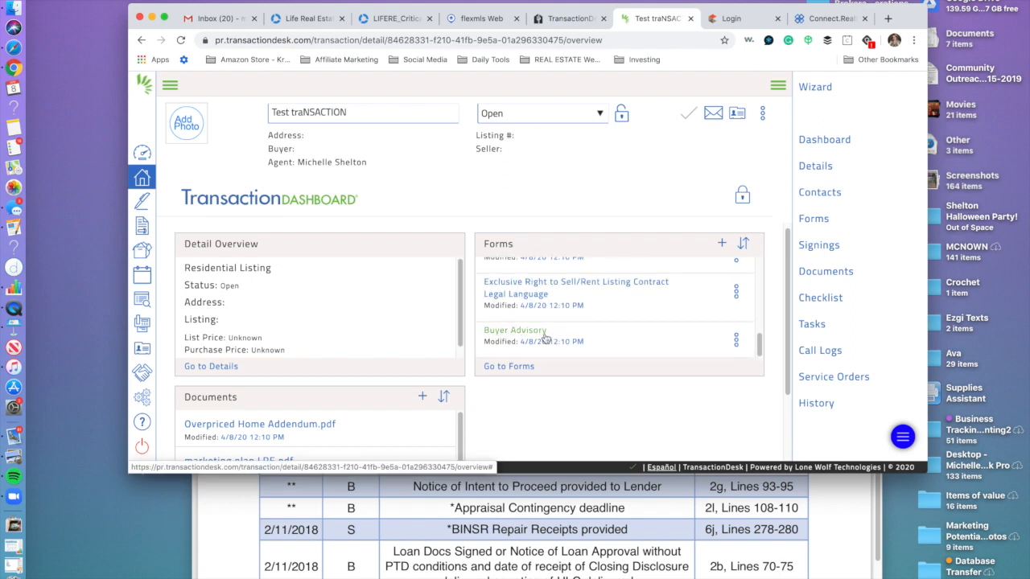
scroll(572, 322, up, 2)
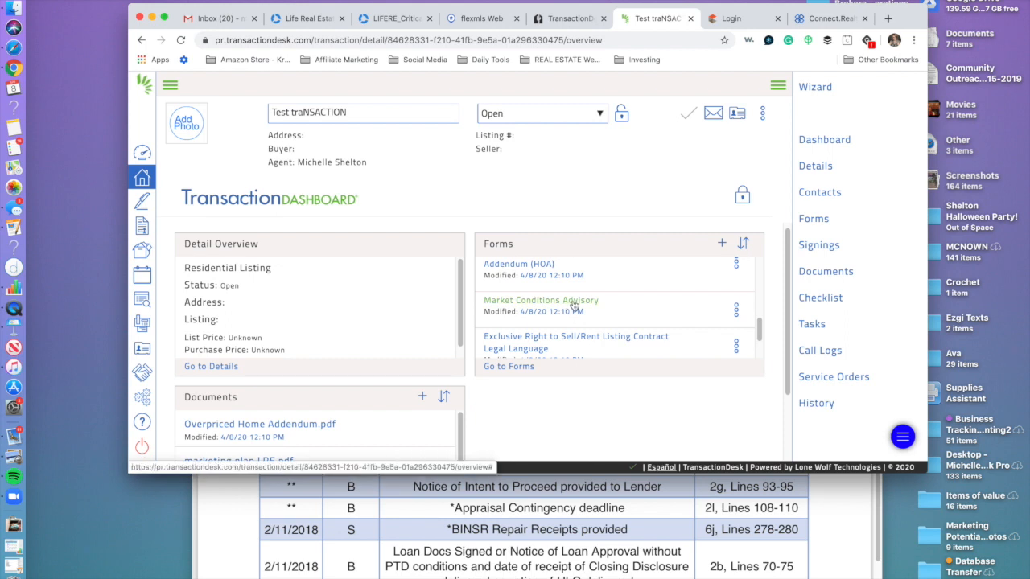
scroll(573, 304, up, 2)
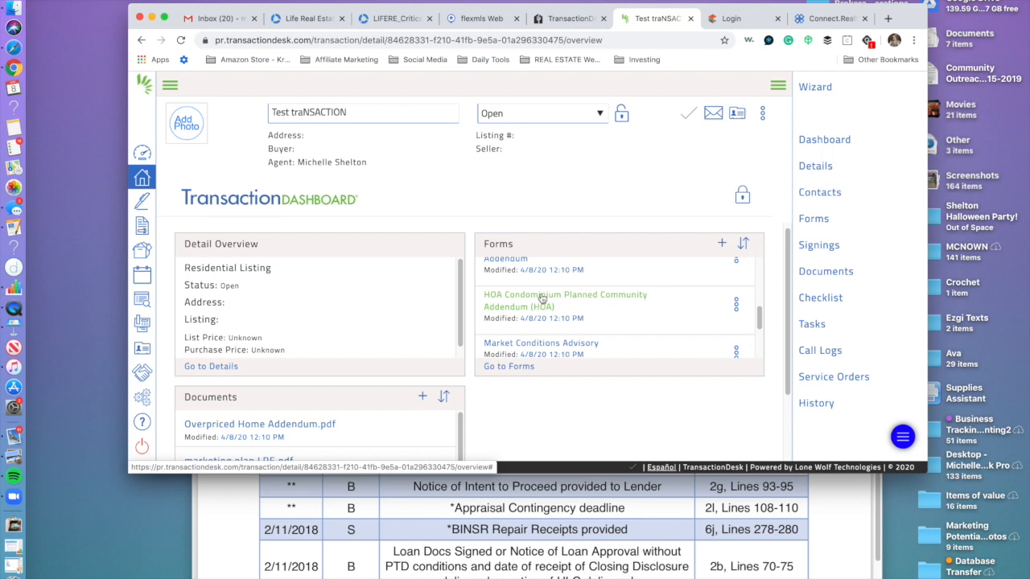
scroll(542, 299, up, 2)
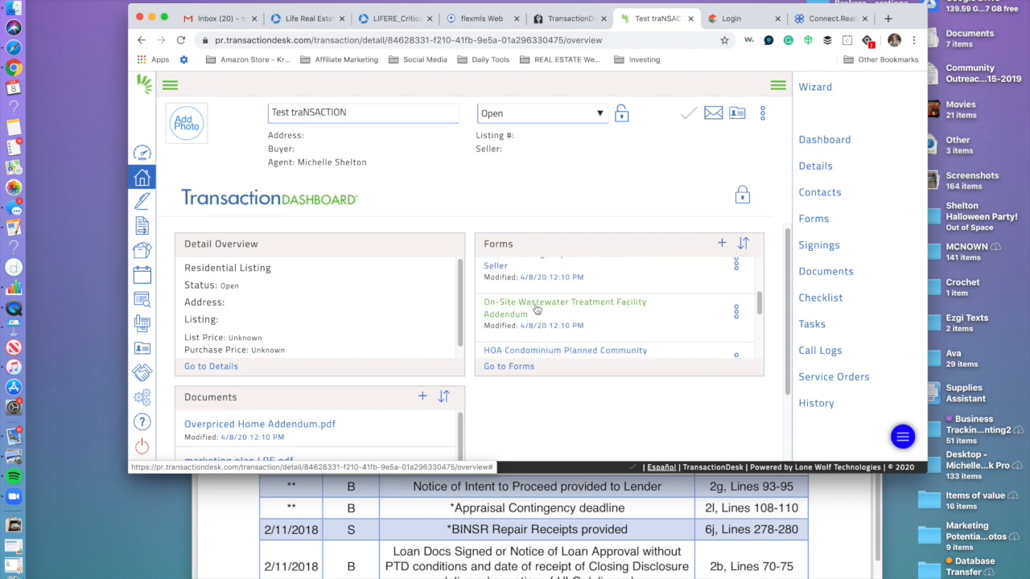
scroll(535, 308, up, 2)
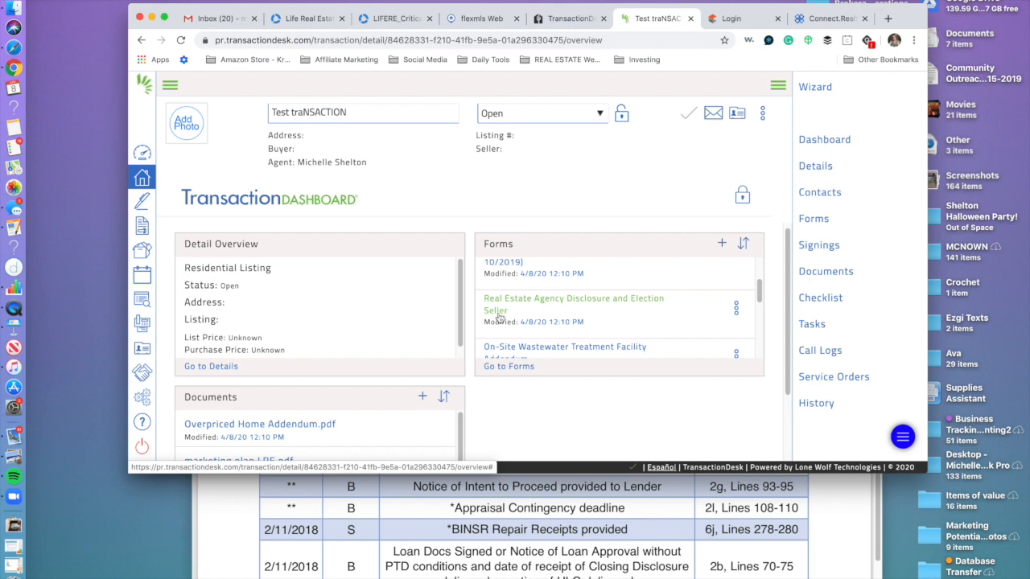
scroll(497, 309, up, 2)
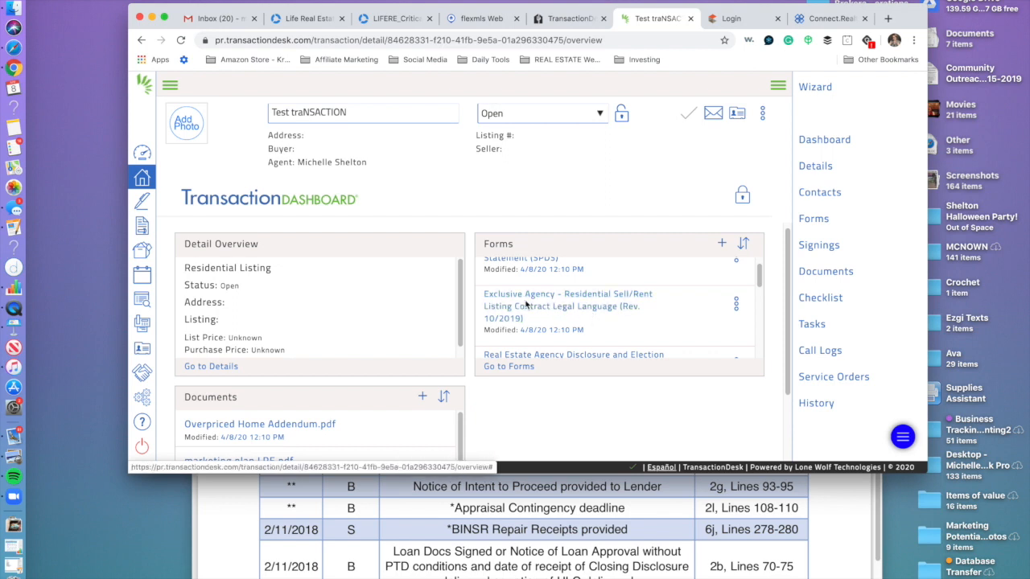
scroll(544, 314, down, 2)
scroll(546, 322, down, 5)
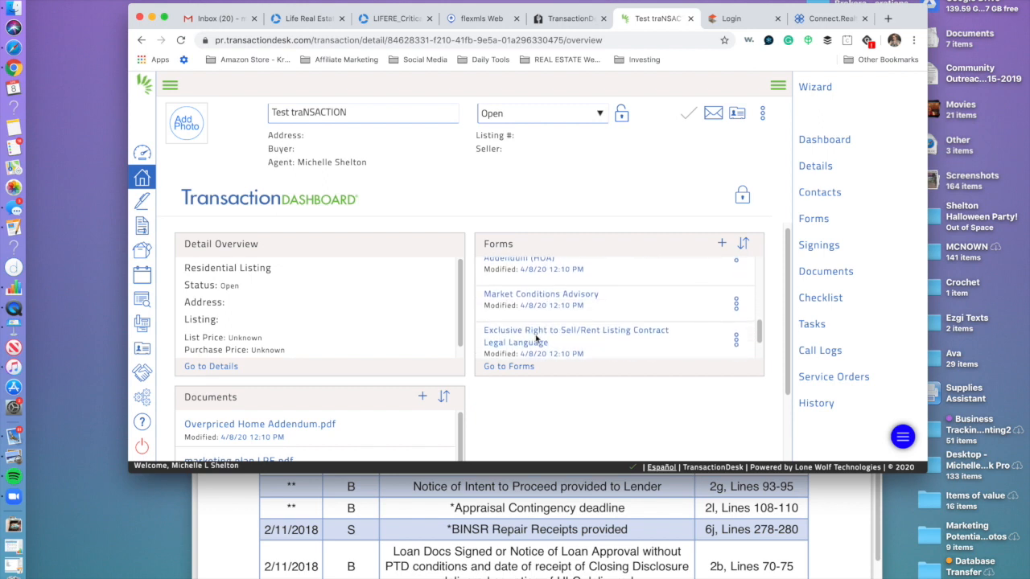
scroll(537, 338, up, 5)
scroll(560, 314, up, 1)
scroll(553, 324, up, 2)
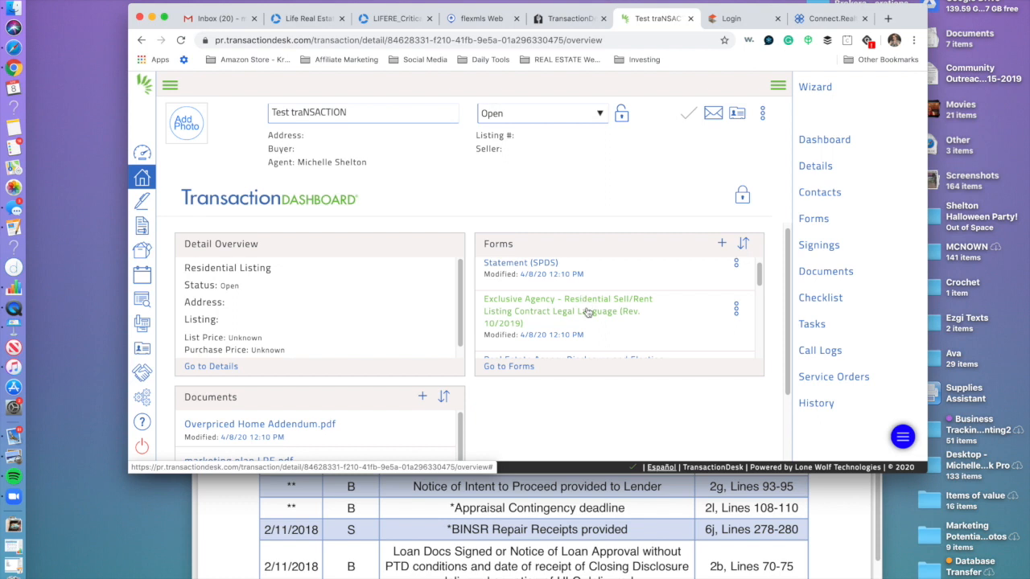
scroll(568, 321, up, 1)
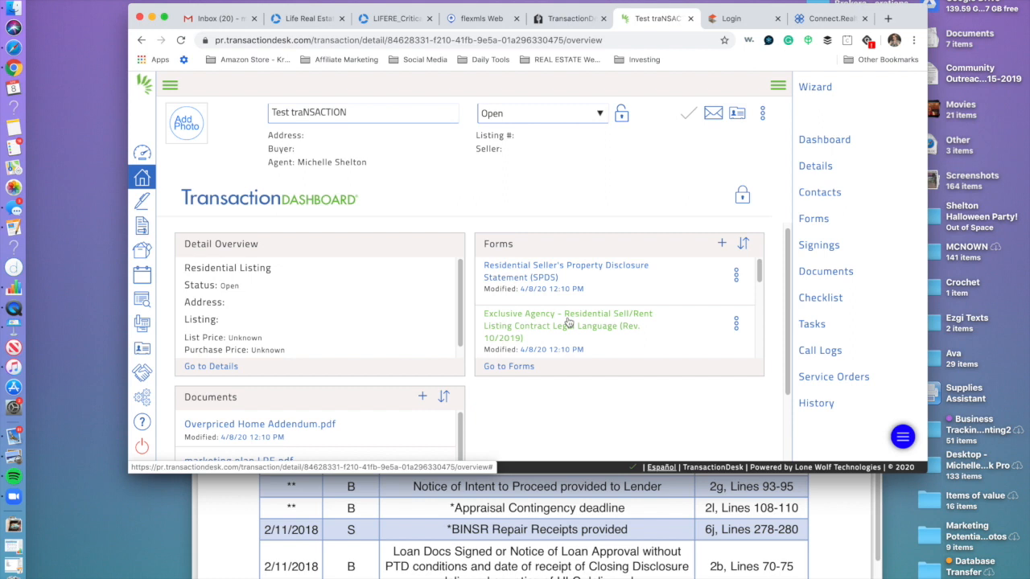
scroll(568, 322, up, 1)
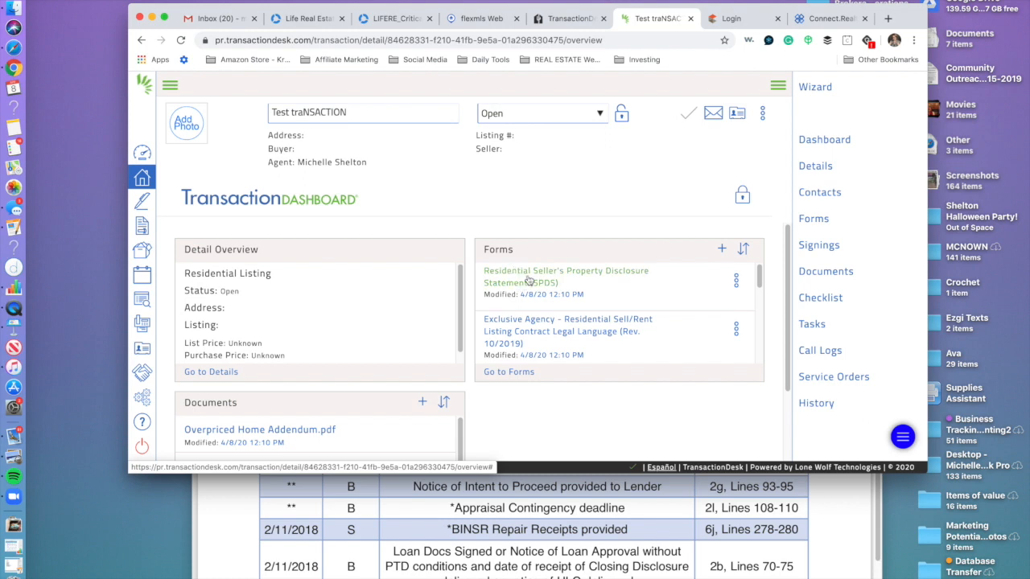
scroll(587, 302, down, 5)
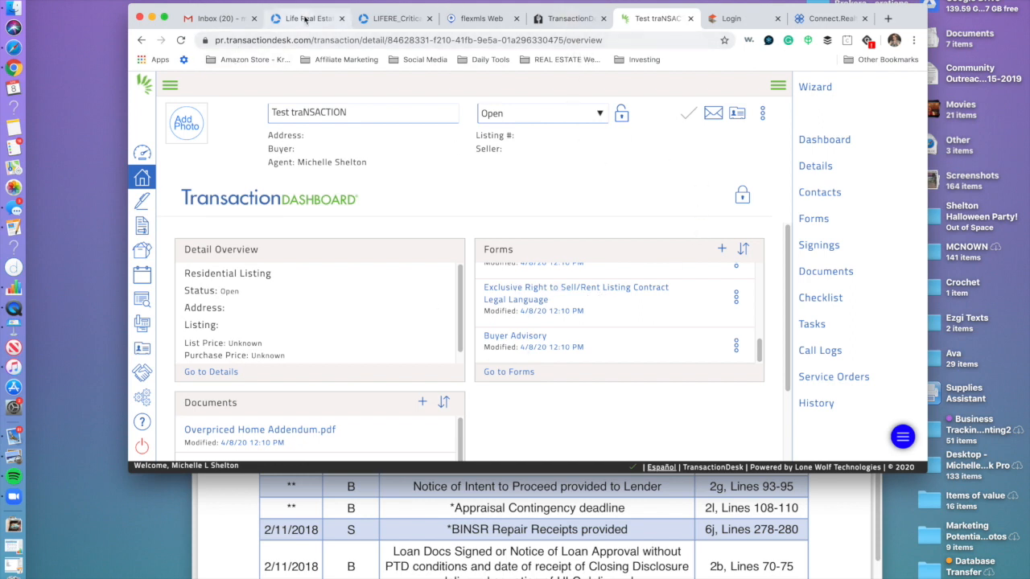
Log out of Life Real Estate BackAgent and sign back in to the Start dashboard.
click(306, 20)
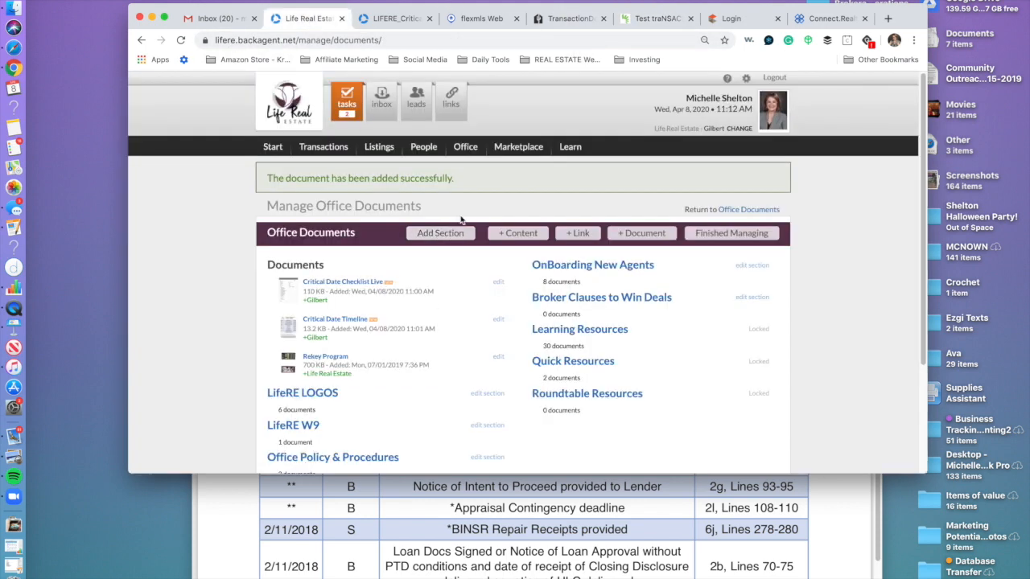
click(774, 79)
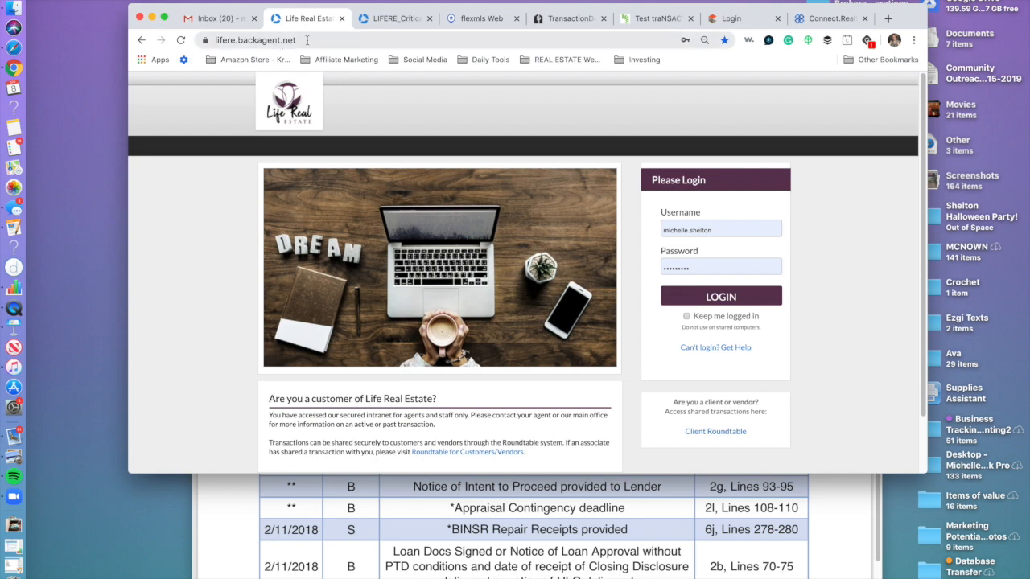
click(300, 44)
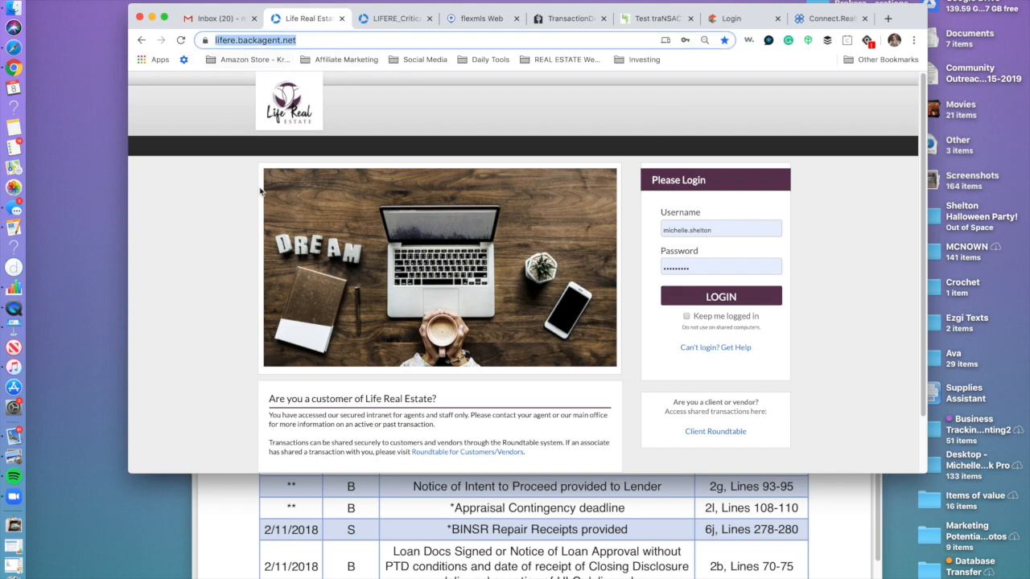
scroll(420, 344, down, 2)
scroll(322, 265, up, 2)
click(727, 298)
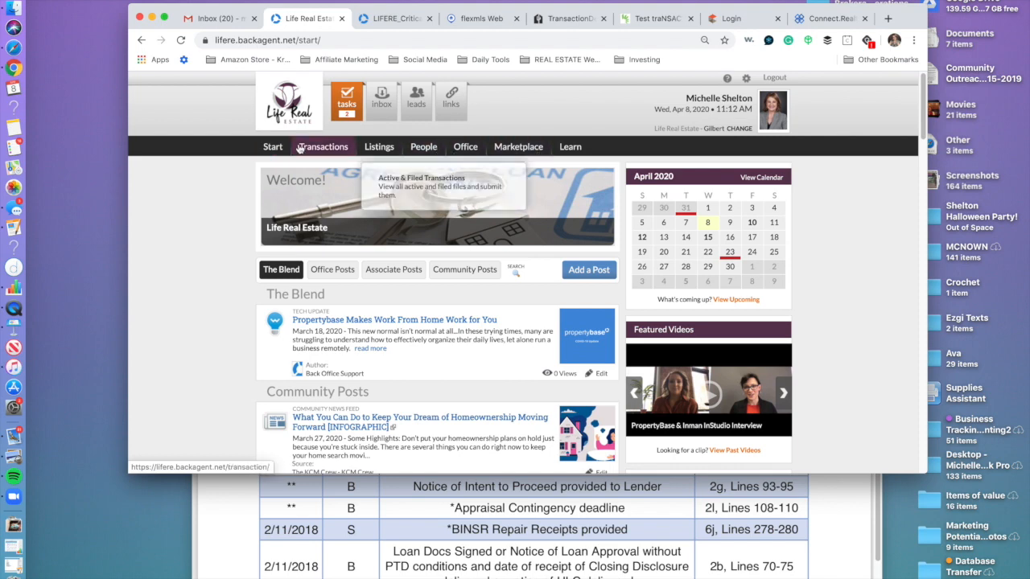
Open Active Transactions and scroll through its 7 listed transactions.
click(321, 148)
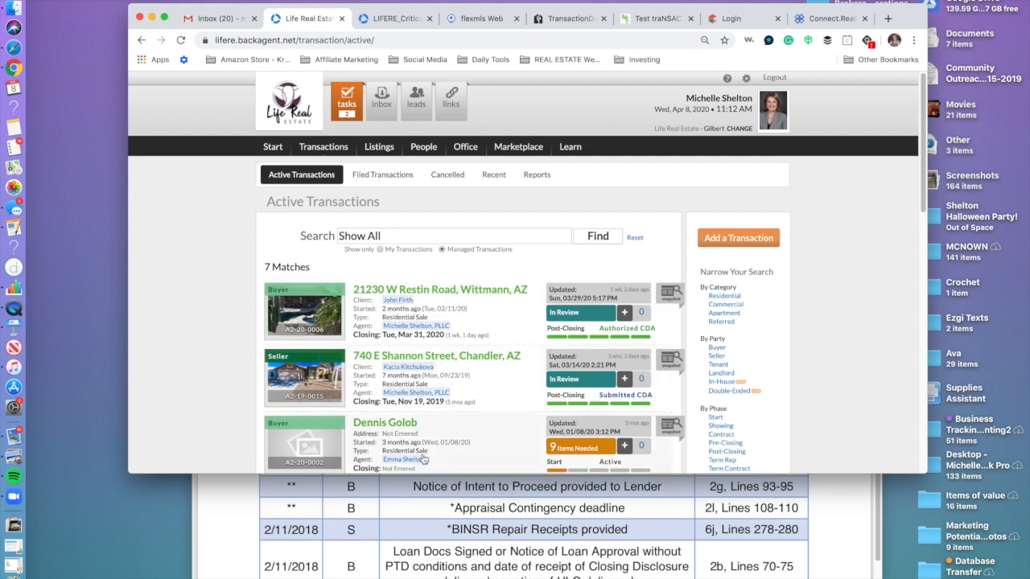
scroll(446, 369, down, 2)
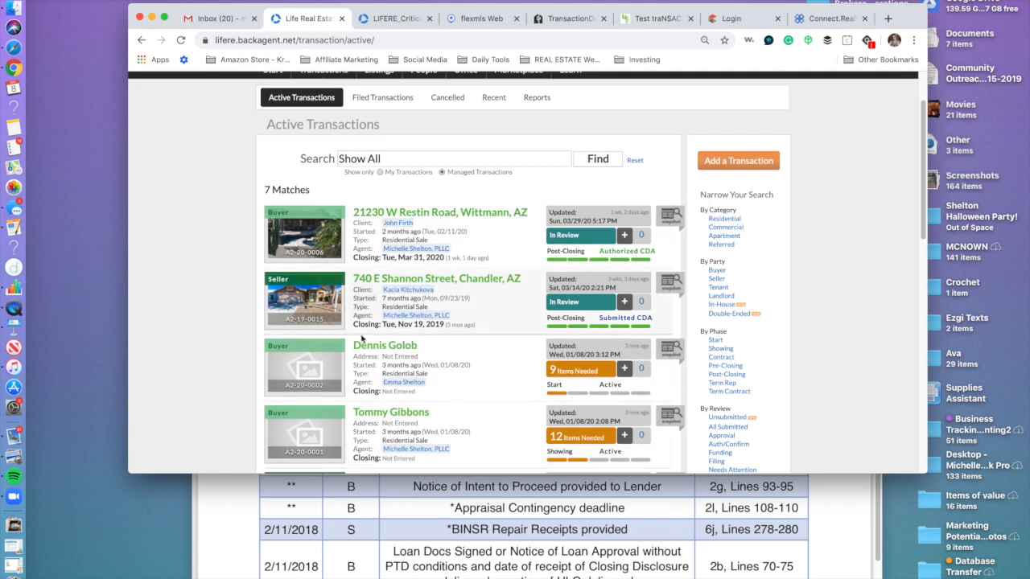
scroll(384, 417, down, 6)
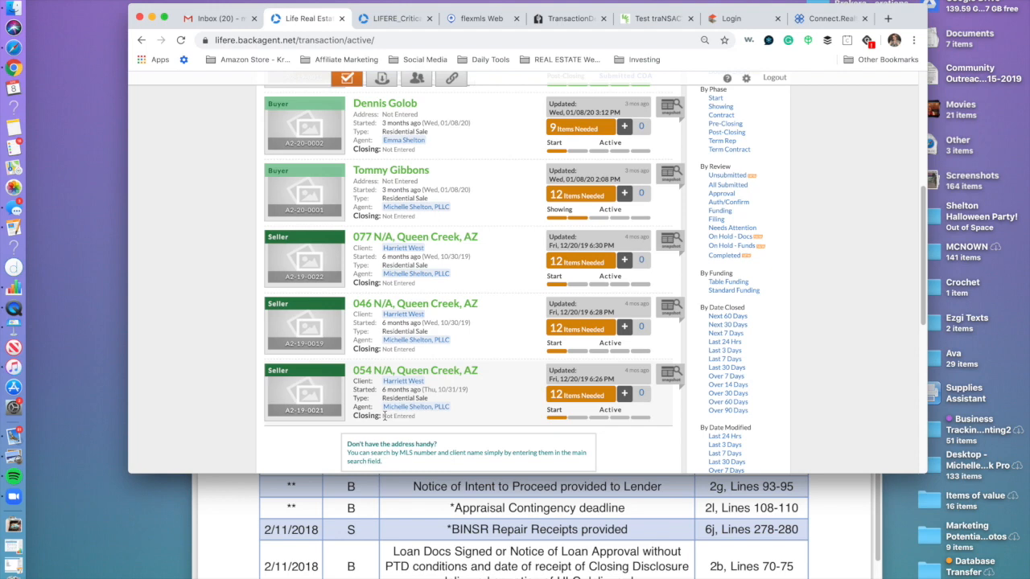
scroll(385, 416, up, 5)
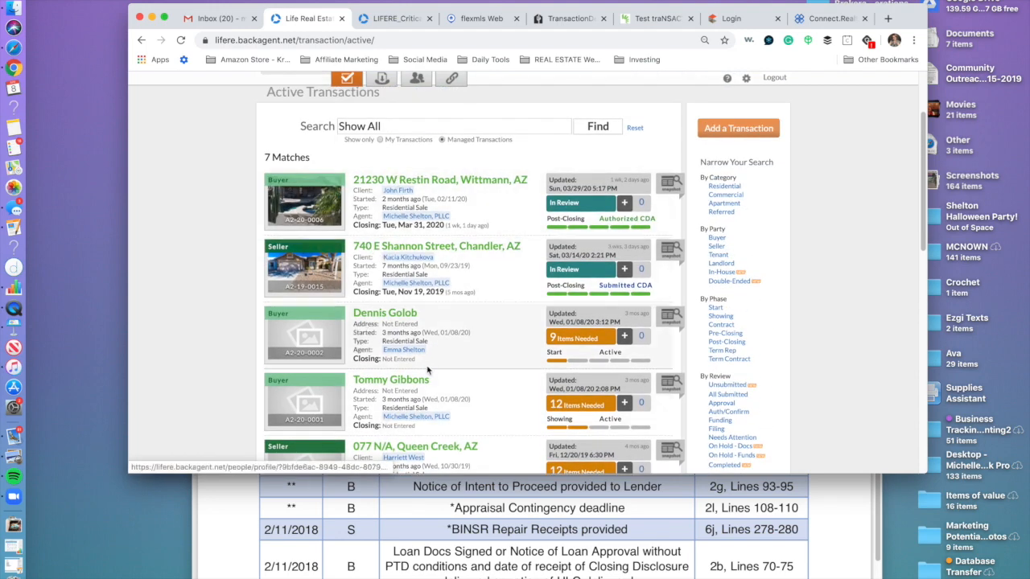
scroll(419, 370, down, 1)
scroll(419, 371, down, 4)
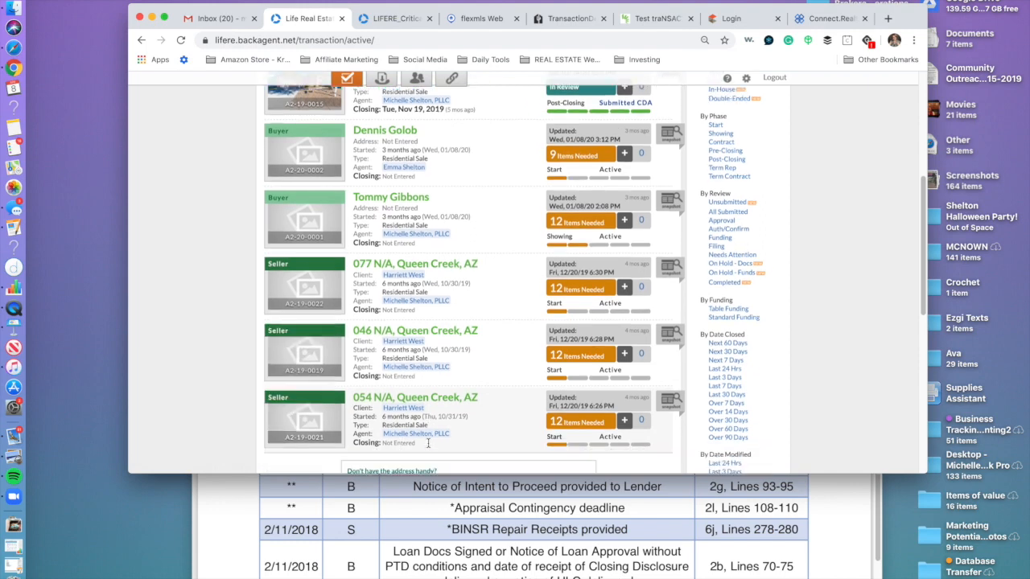
scroll(389, 385, down, 3)
scroll(427, 393, up, 10)
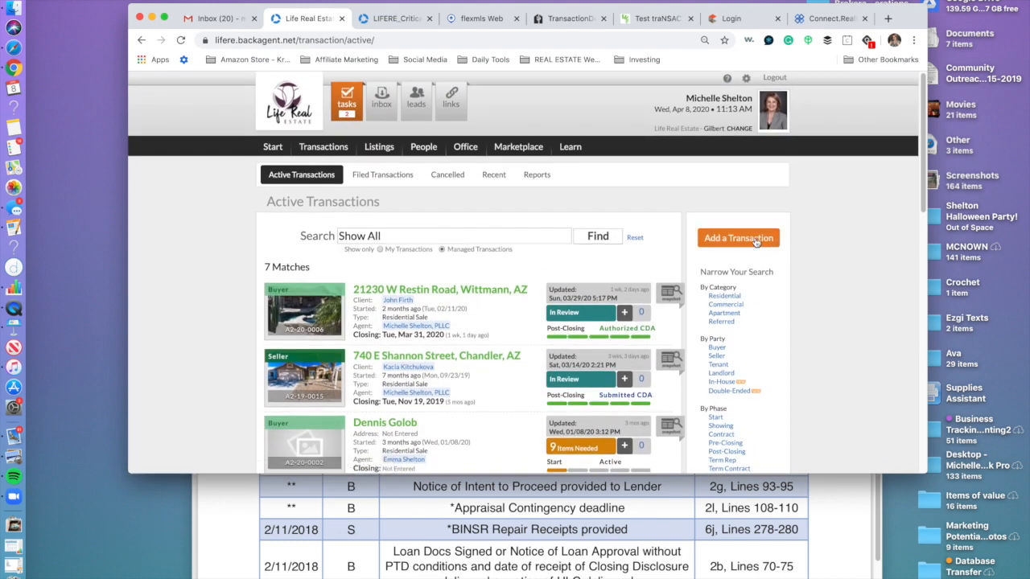
Start a new Residential Sale transaction at the Start phase, representing the Seller.
click(755, 241)
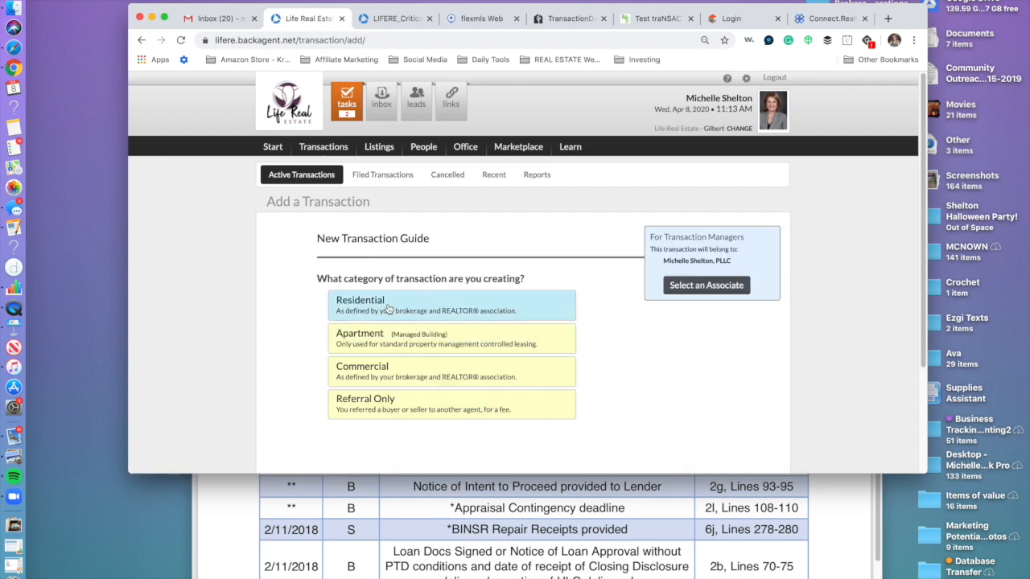
click(387, 304)
click(378, 330)
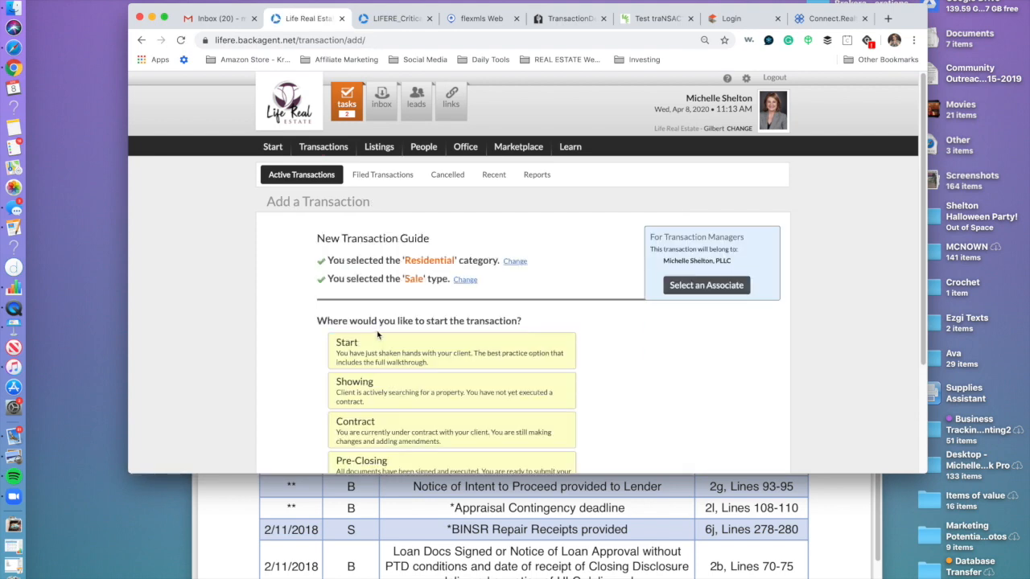
click(379, 358)
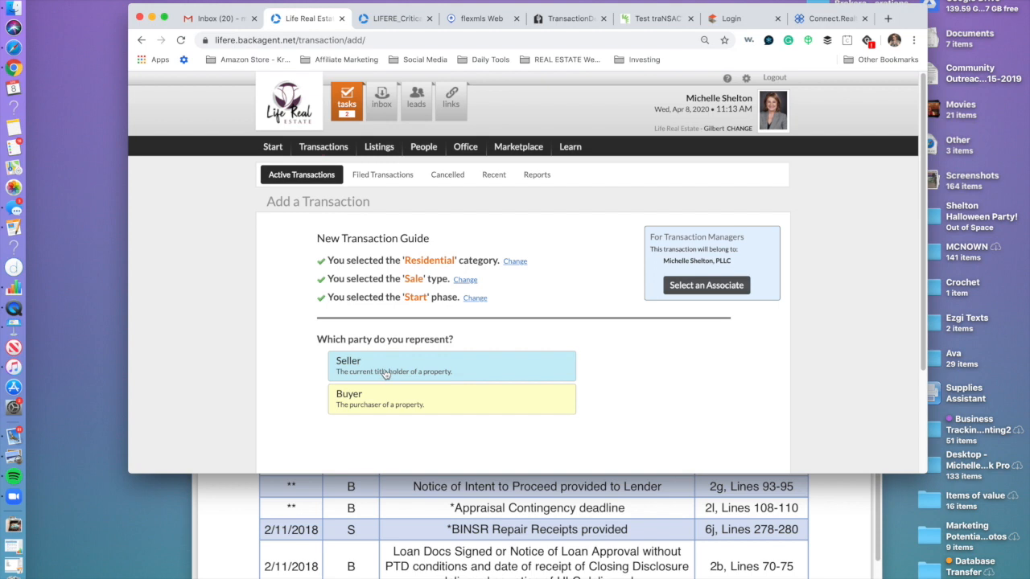
click(384, 369)
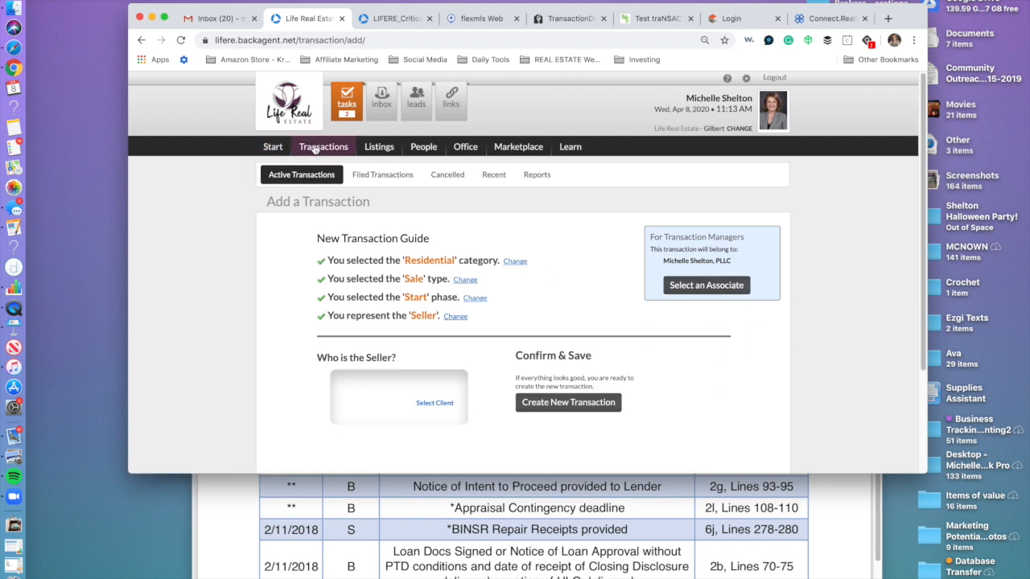
Try assigning an associate as owner, then remove them so the agent's own PLLC remains owner.
click(713, 285)
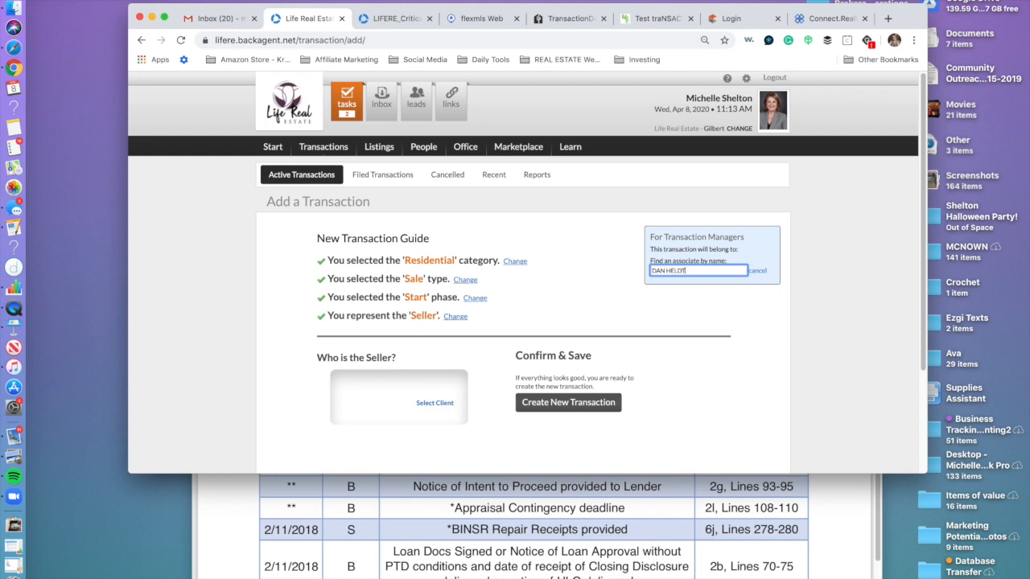
click(697, 288)
click(697, 270)
drag(693, 270, 650, 270)
key(BackSpace)
text(EMMA)
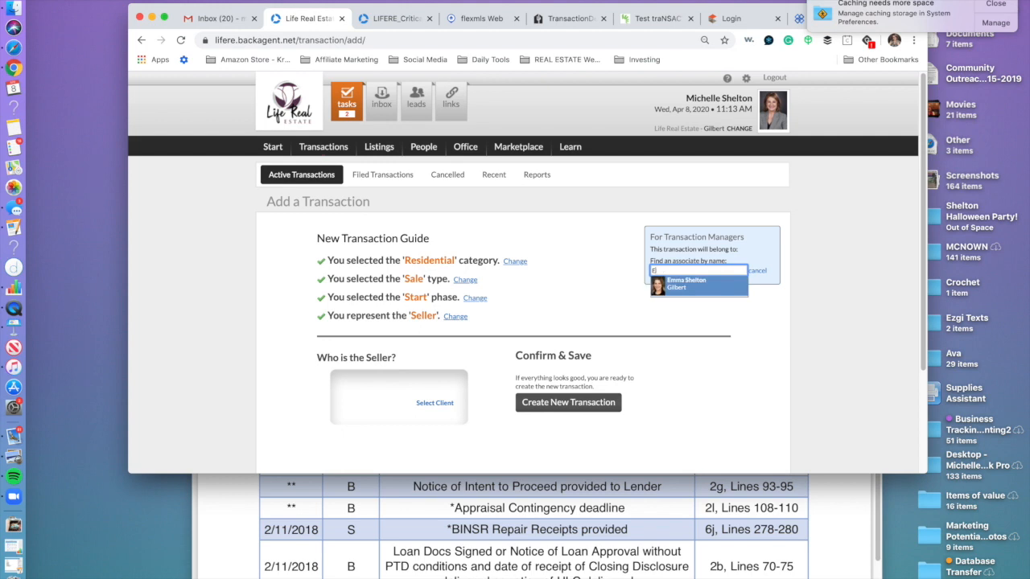
key(BackSpace)
click(686, 286)
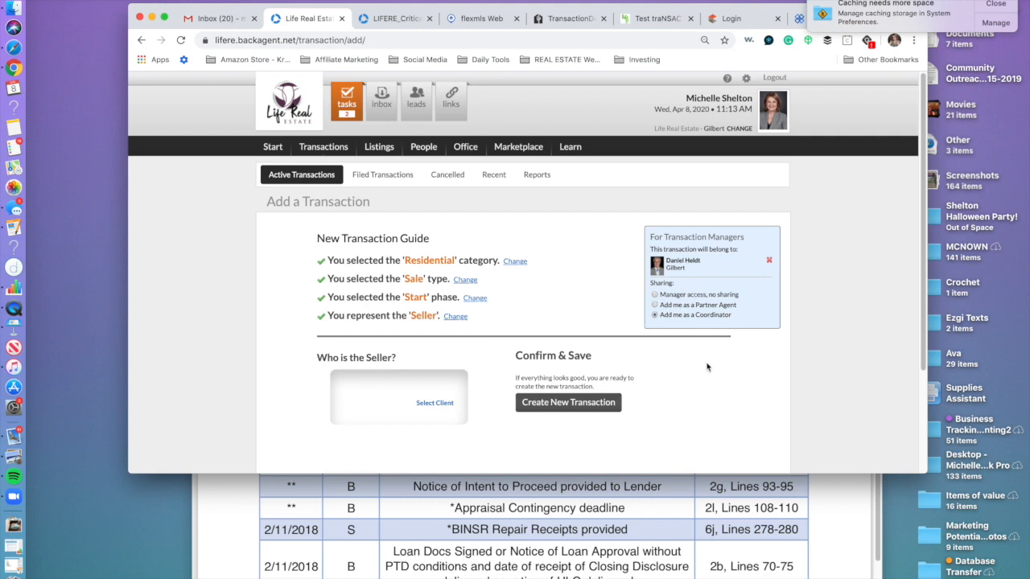
click(769, 262)
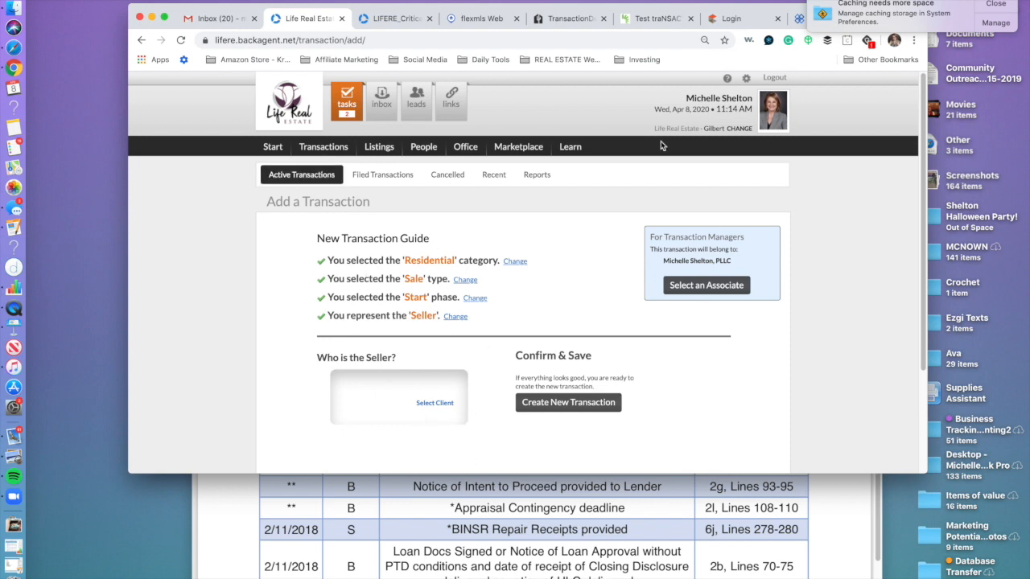
scroll(659, 141, down, 1)
click(1002, 3)
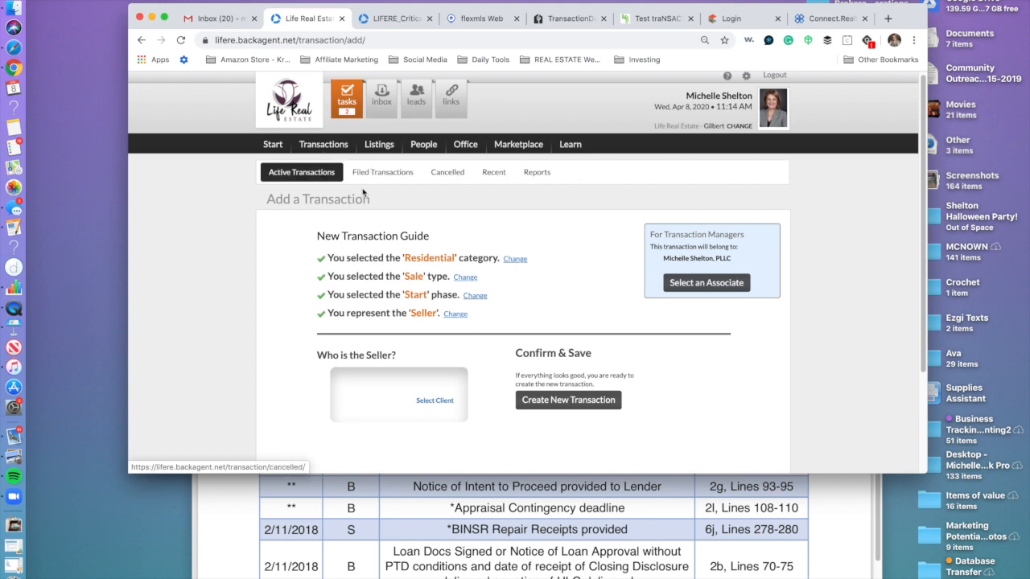
Look through the Filed, Cancelled, Recent and Reports transaction sub-tabs.
click(391, 177)
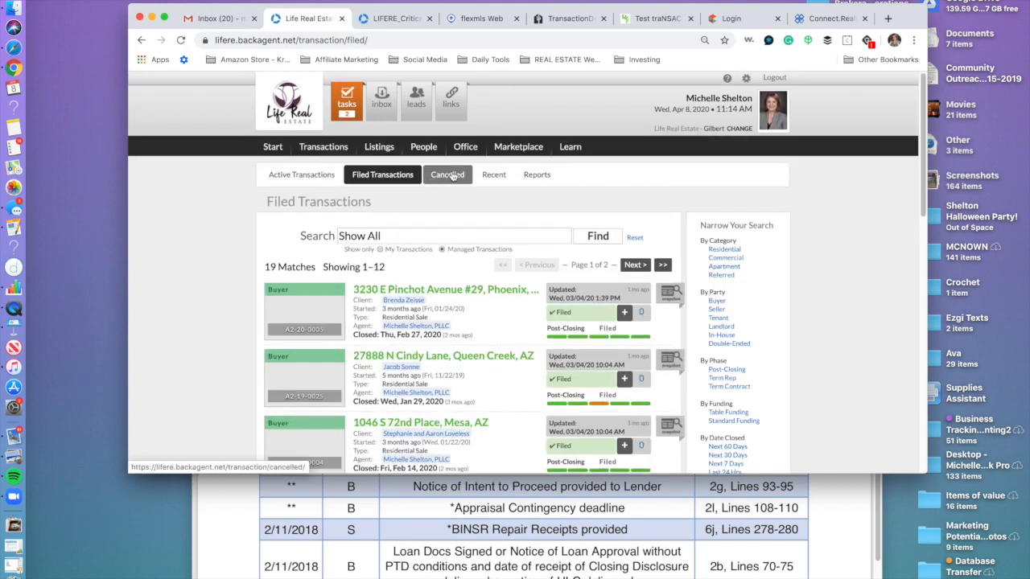
click(451, 176)
click(491, 176)
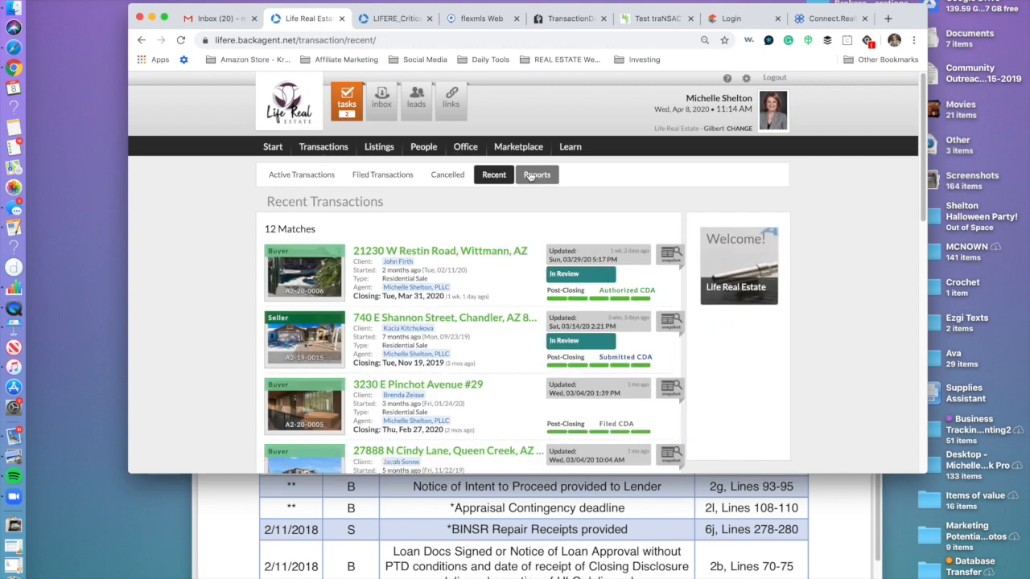
click(545, 180)
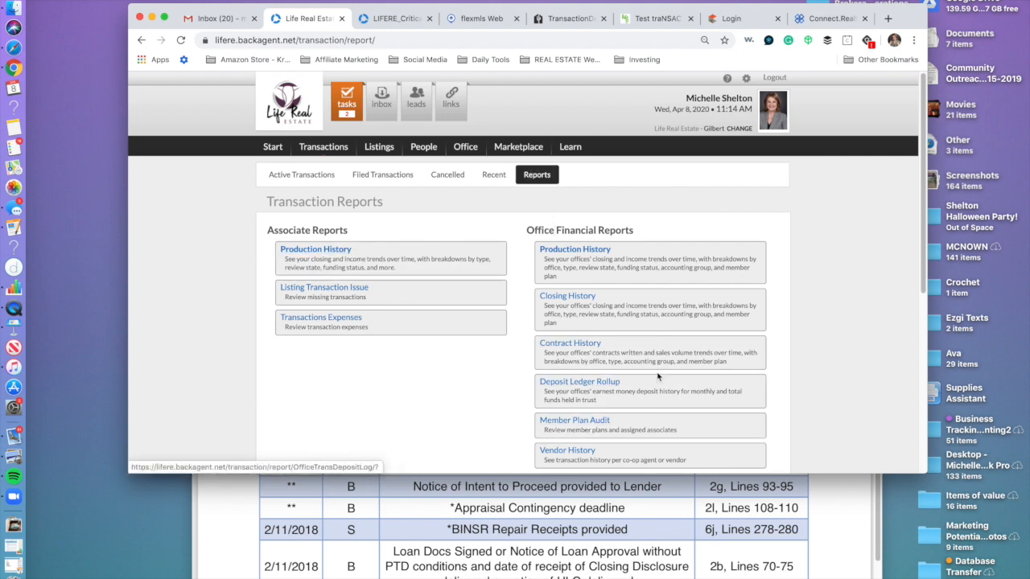
scroll(563, 362, down, 2)
scroll(347, 337, up, 2)
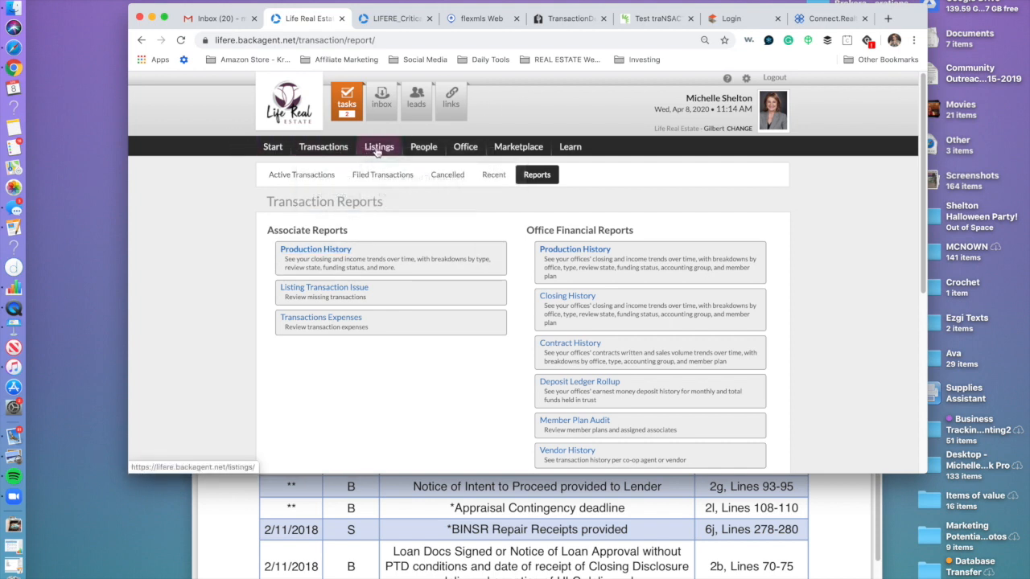
Open the Learning Resources documents and expand the Quick Resources folder.
click(568, 147)
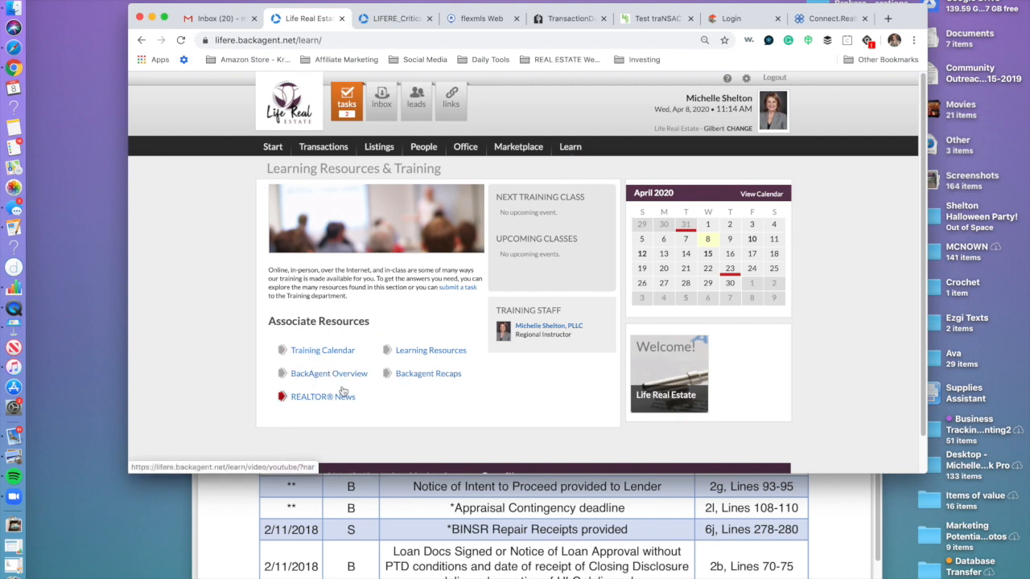
click(430, 352)
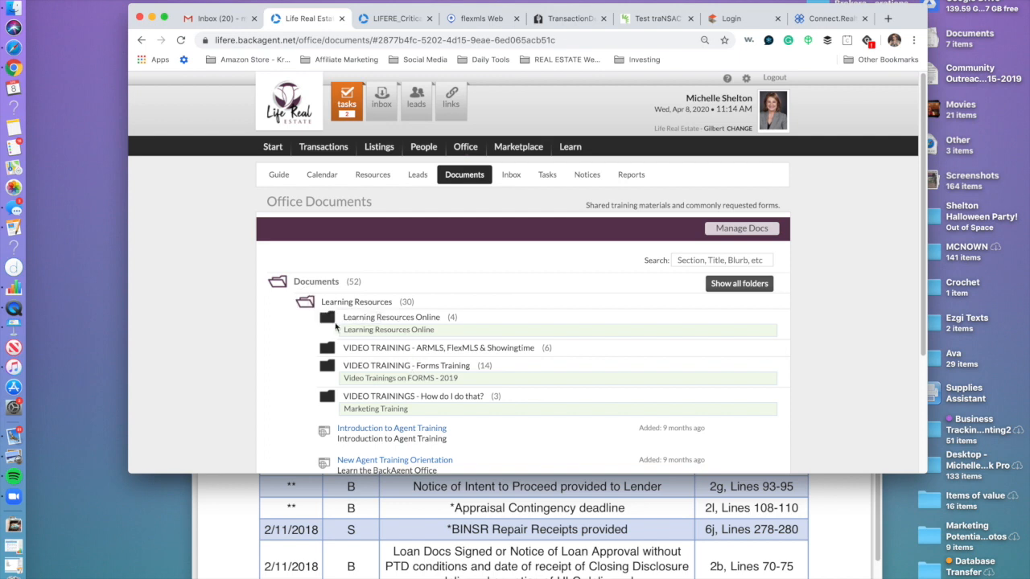
click(323, 282)
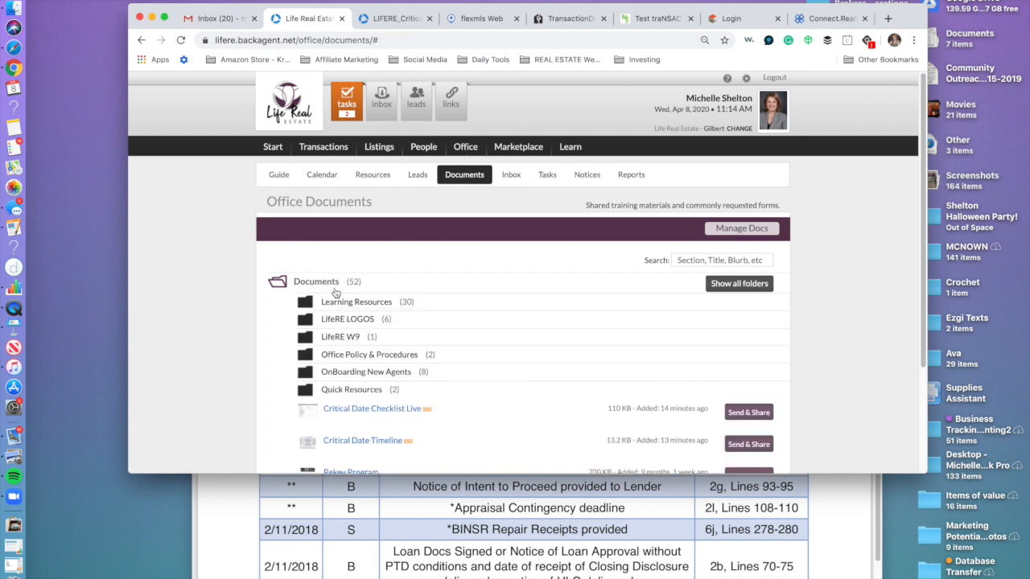
click(370, 392)
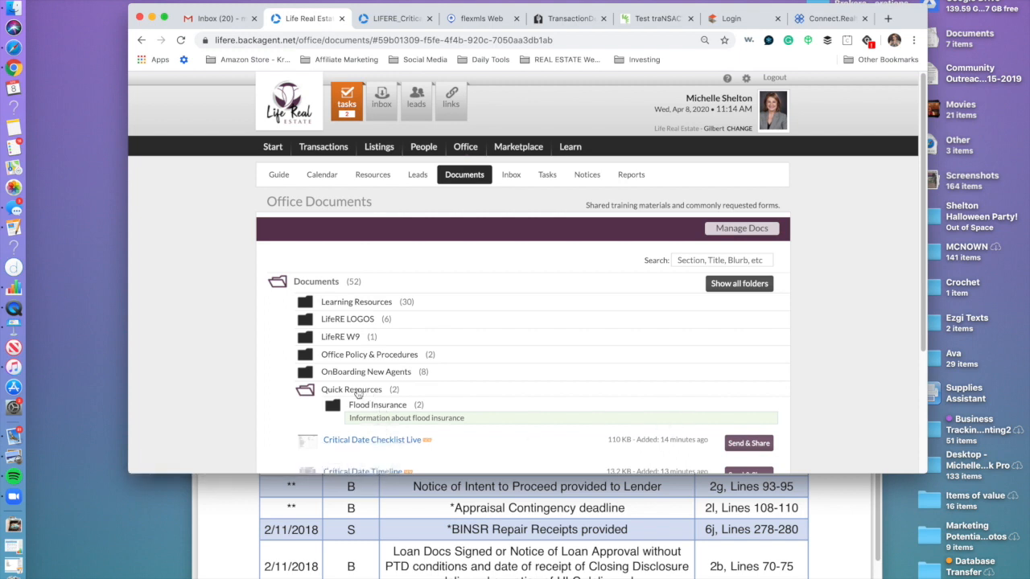
scroll(448, 372, down, 2)
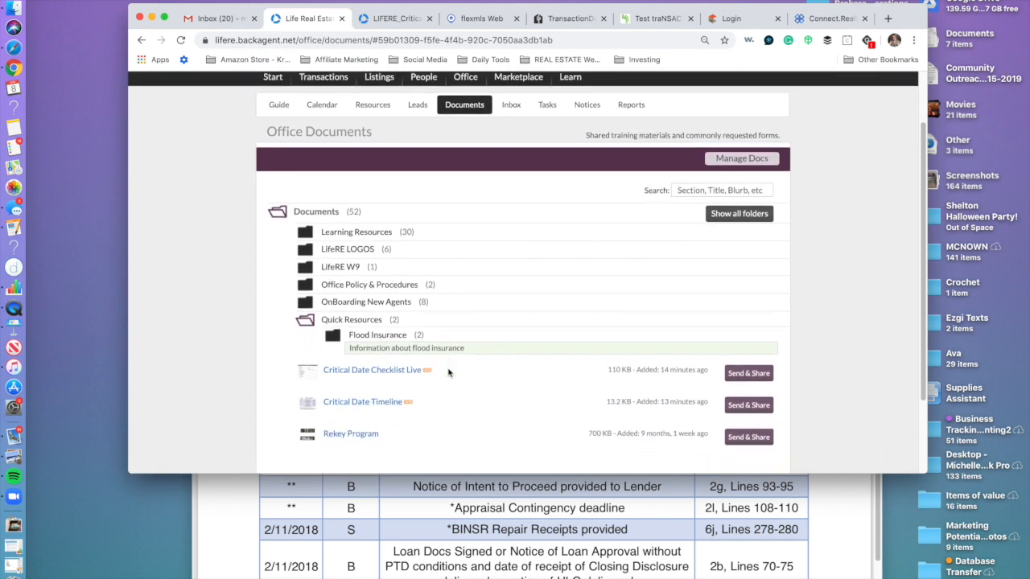
Open the Critical Date Checklist Live PDF, toggling its Seller File and Buyer File boxes on and off.
click(385, 358)
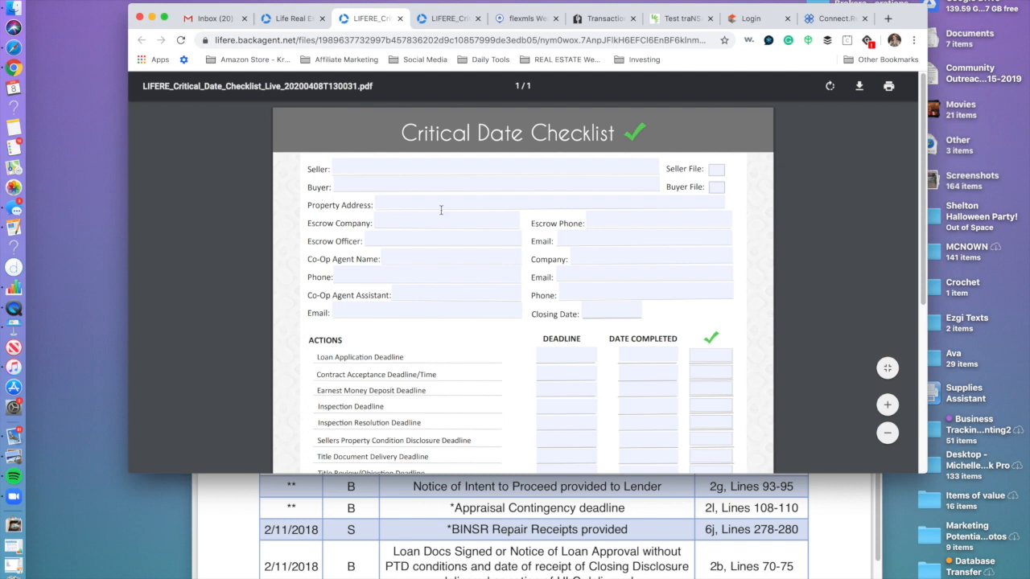
click(717, 170)
click(717, 188)
click(718, 171)
click(718, 188)
scroll(412, 342, down, 4)
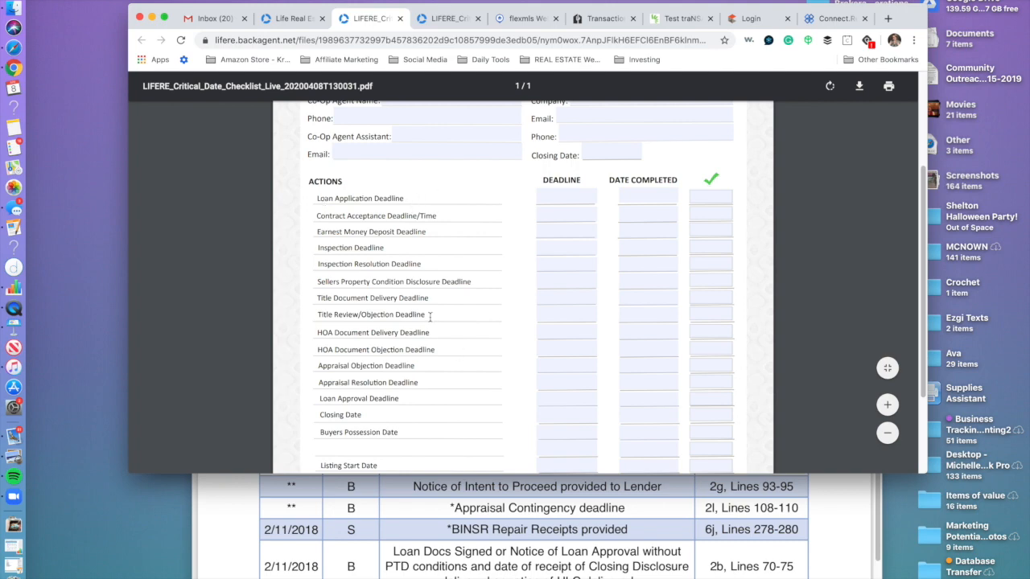
scroll(430, 318, down, 3)
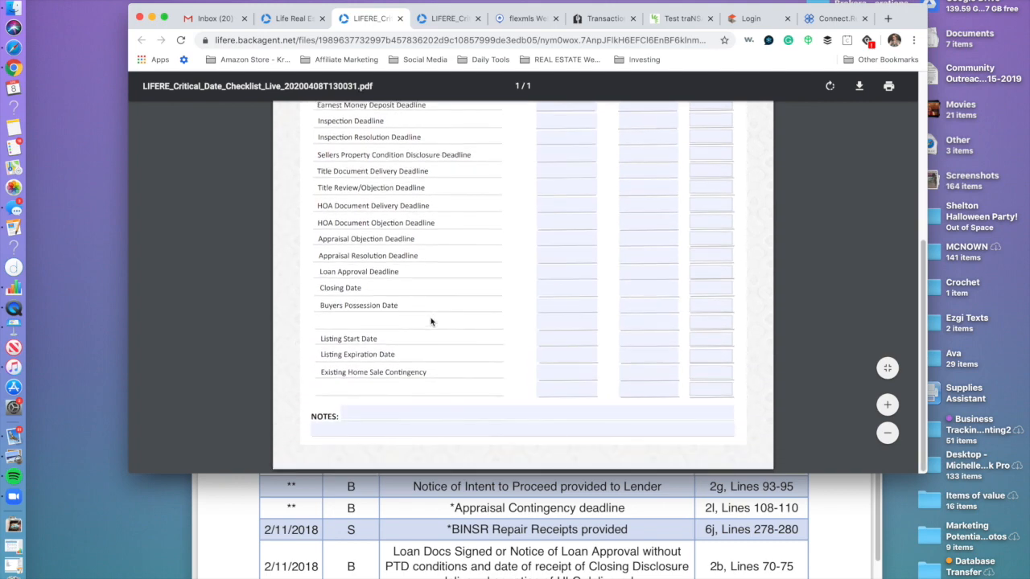
scroll(430, 322, up, 5)
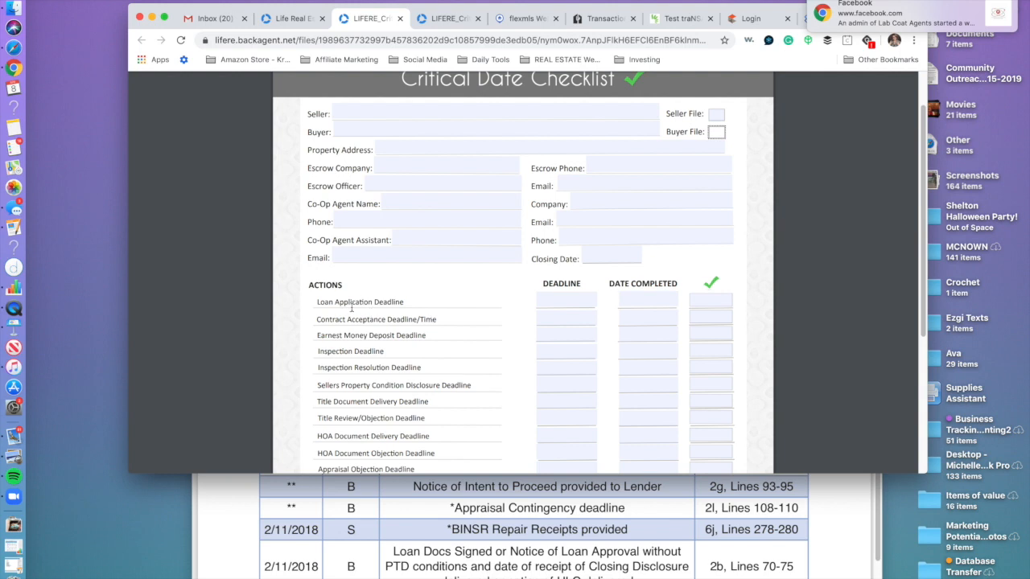
Start the Loan Application Deadline entry, then open Critical Date Timeline from the office documents.
click(580, 300)
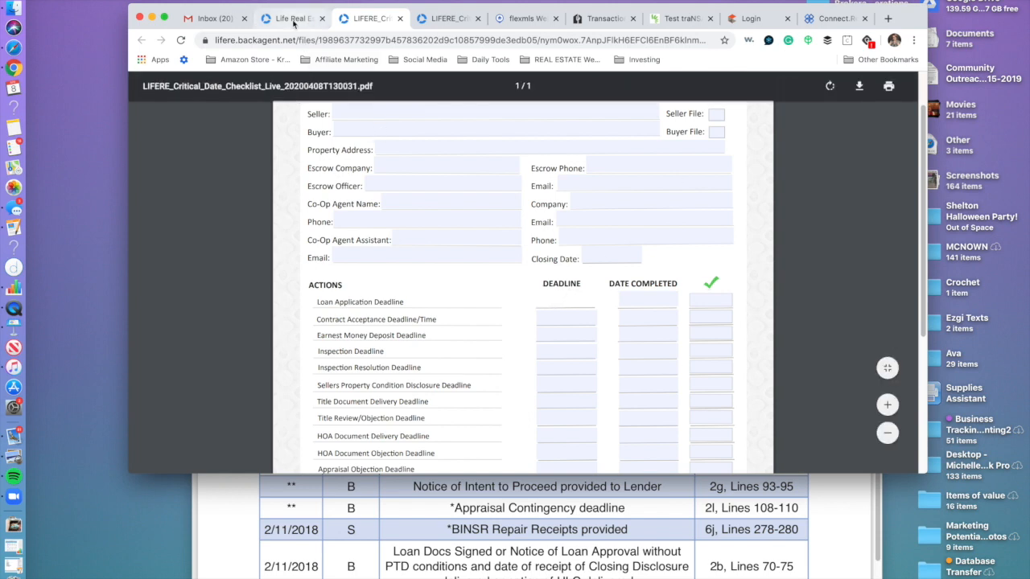
click(294, 18)
click(390, 392)
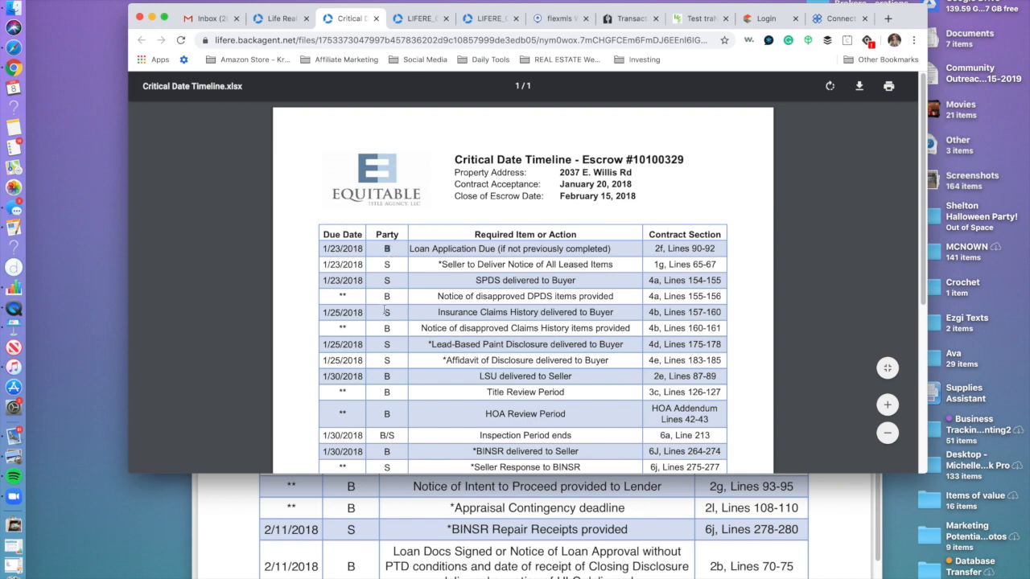
Scroll the Critical Date Timeline preview, view Critical Date Checklist Live, then return to Office Documents.
scroll(641, 358, down, 5)
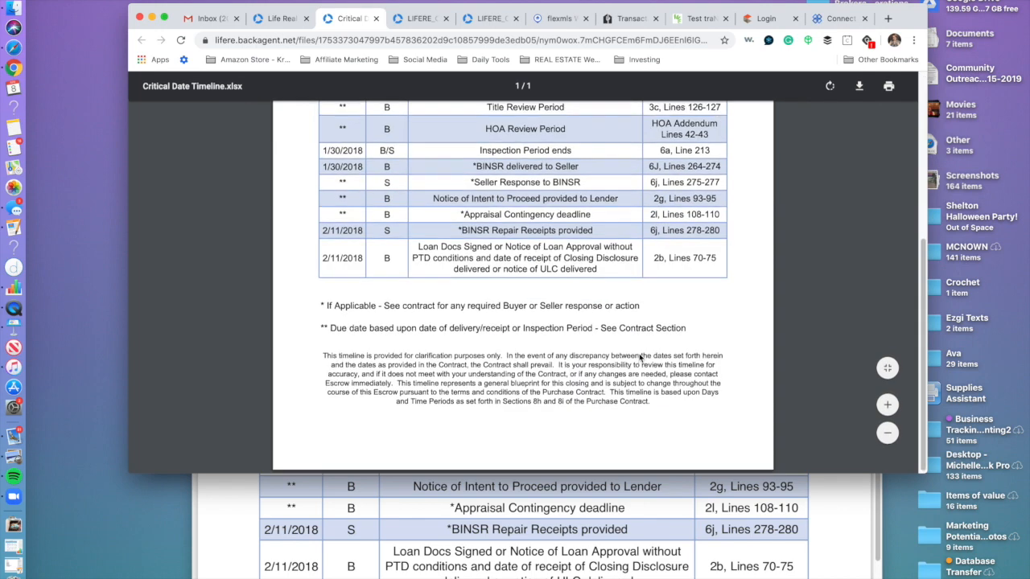
scroll(639, 356, up, 5)
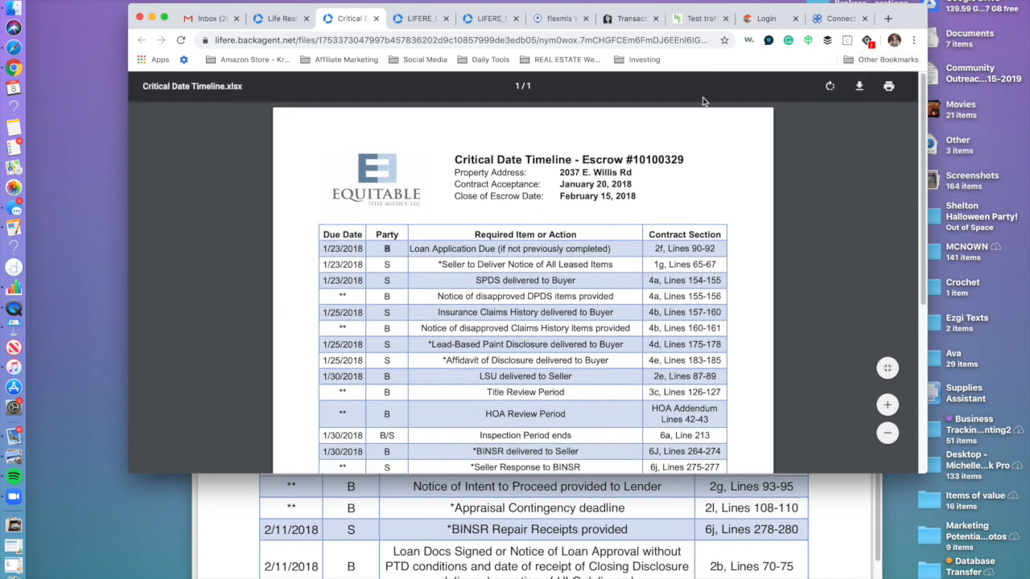
click(293, 24)
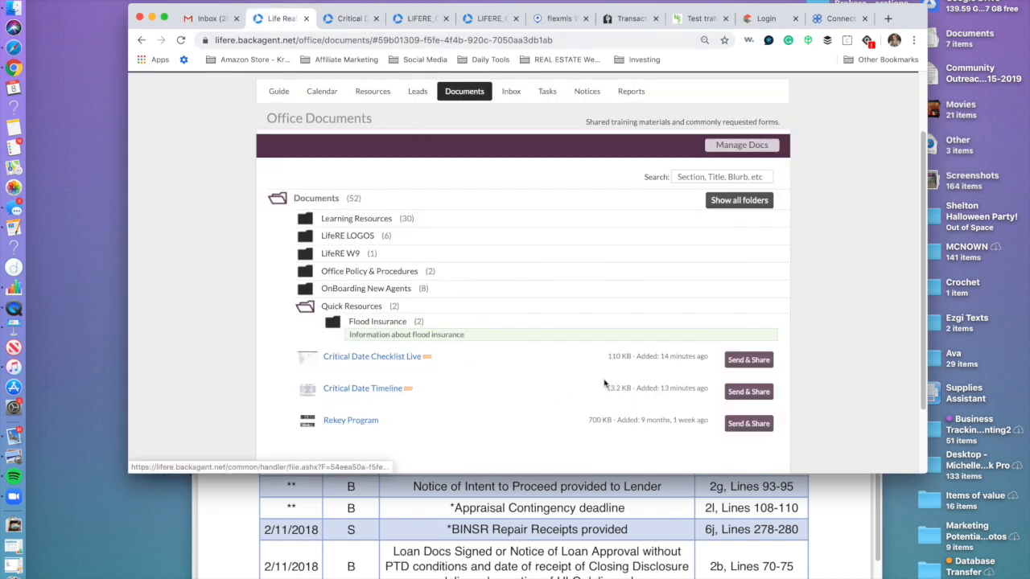
click(386, 359)
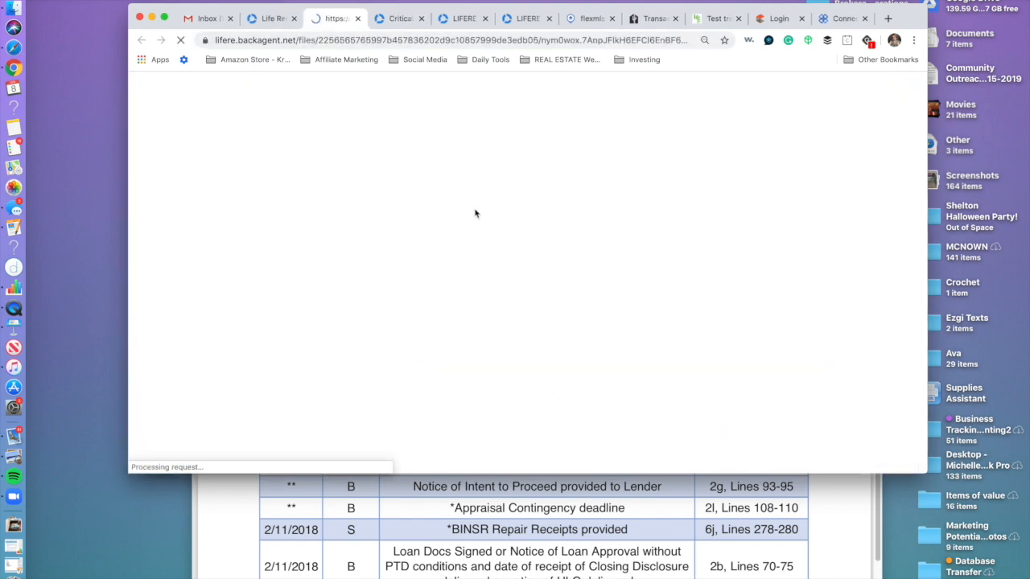
click(266, 25)
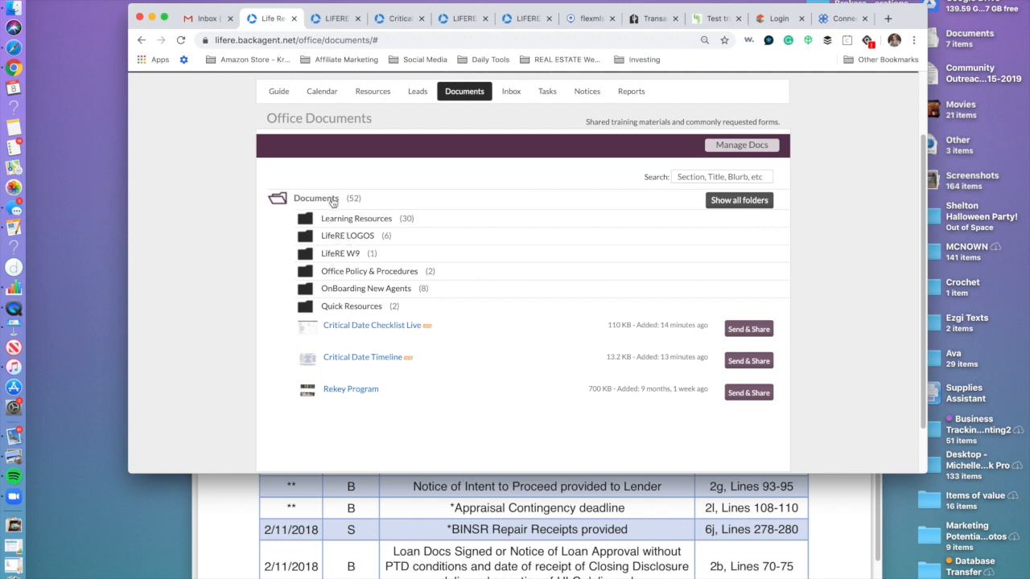
click(346, 218)
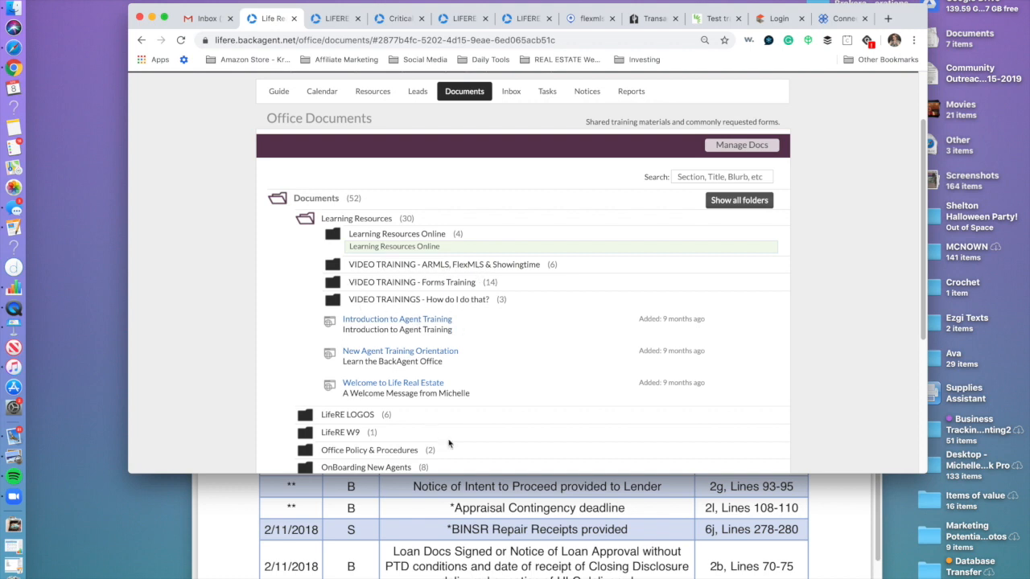
click(384, 266)
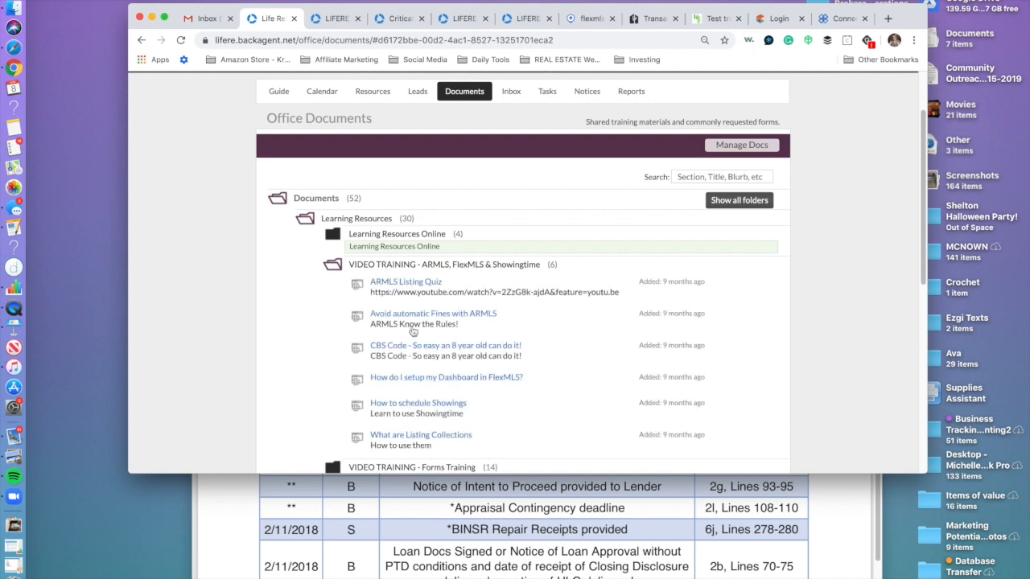
click(392, 267)
click(325, 198)
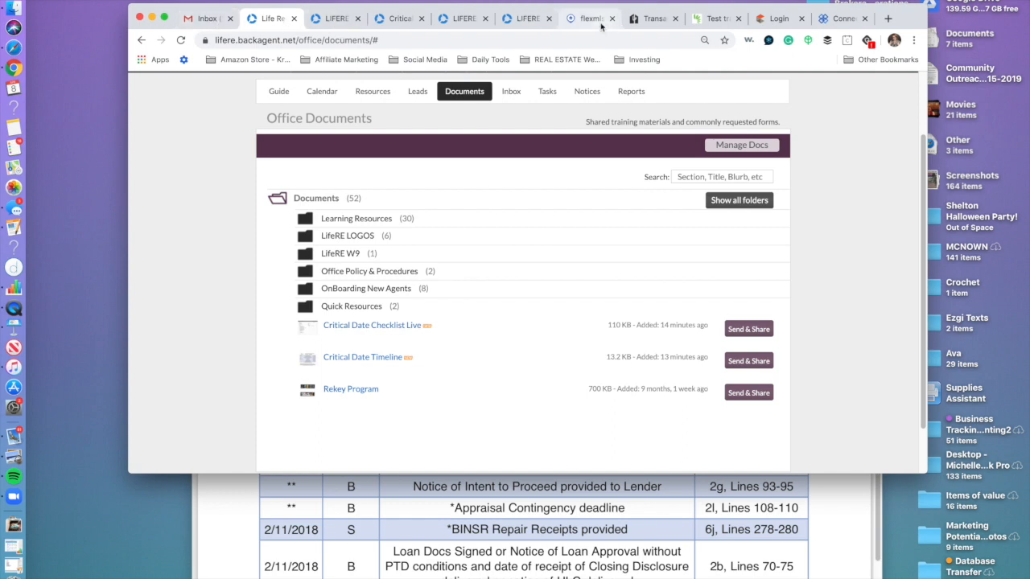
Load armls.flexmls.com in a new tab by typing 'arml', then launch Monsoon from it.
click(594, 19)
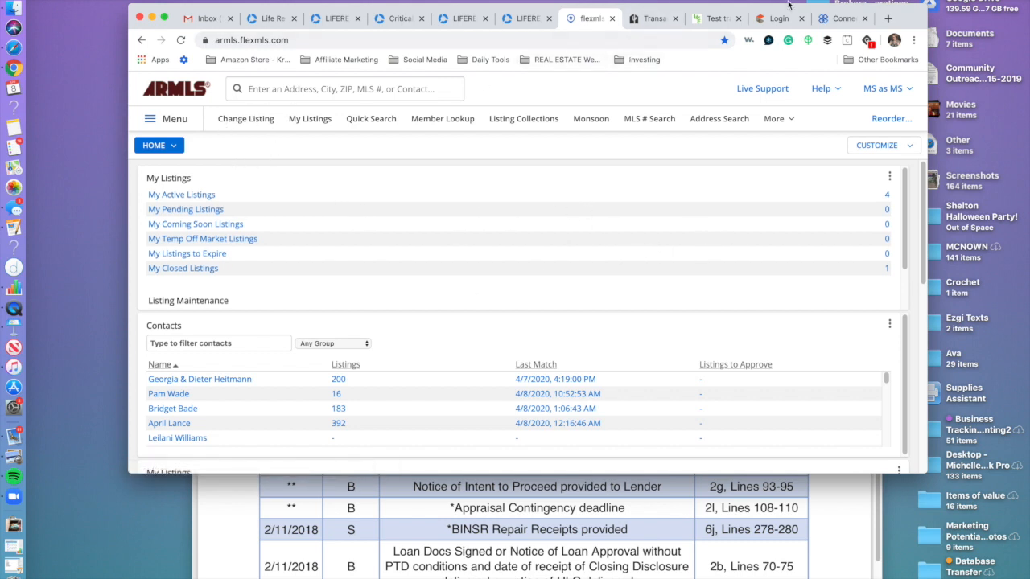
click(887, 18)
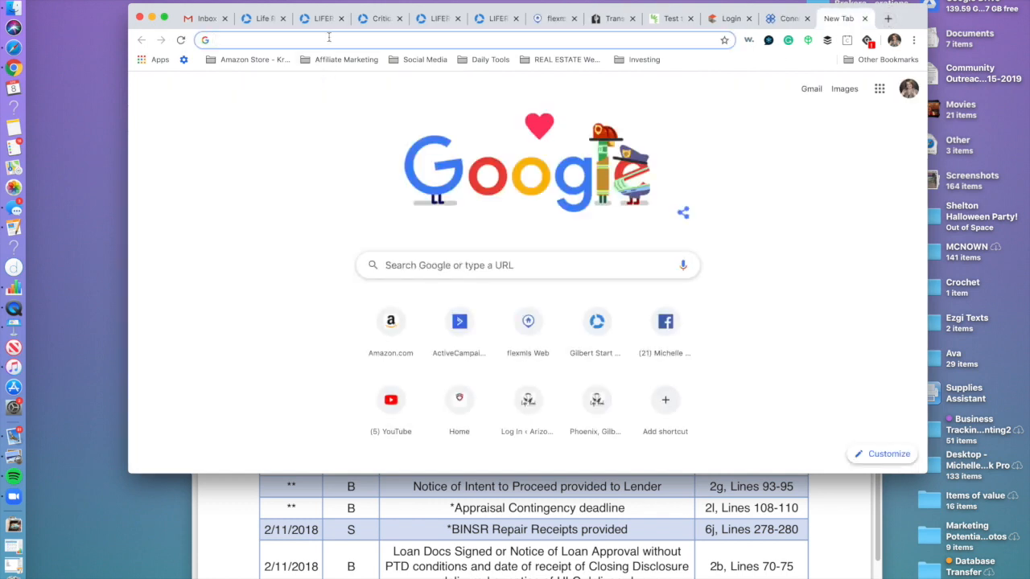
text(arml)
key(Return)
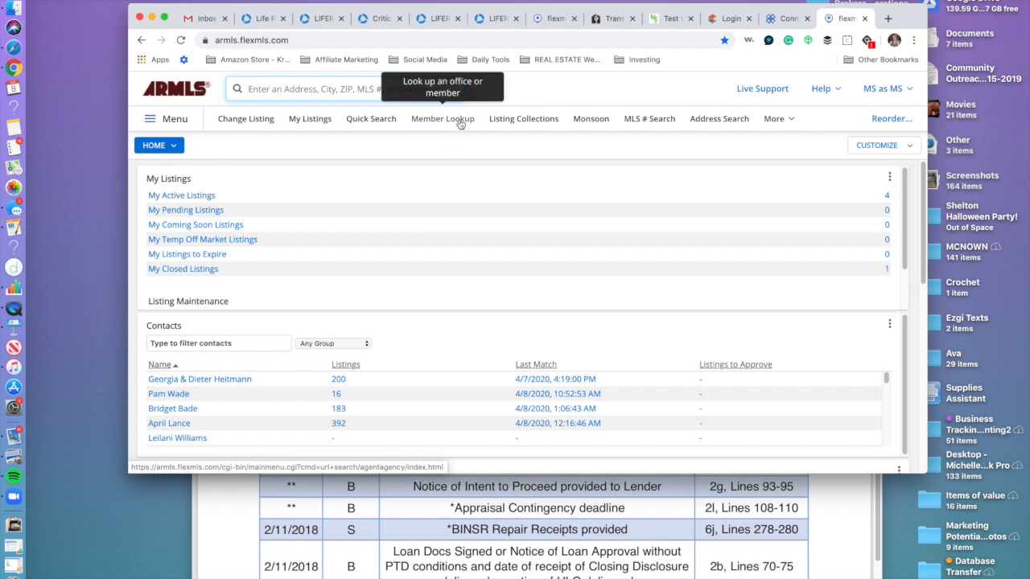
click(380, 93)
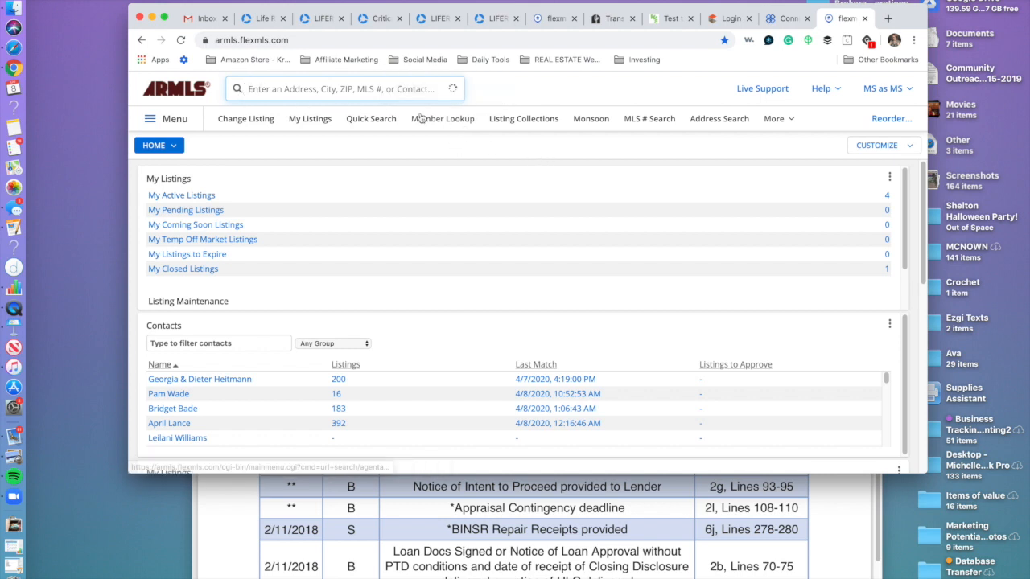
click(591, 119)
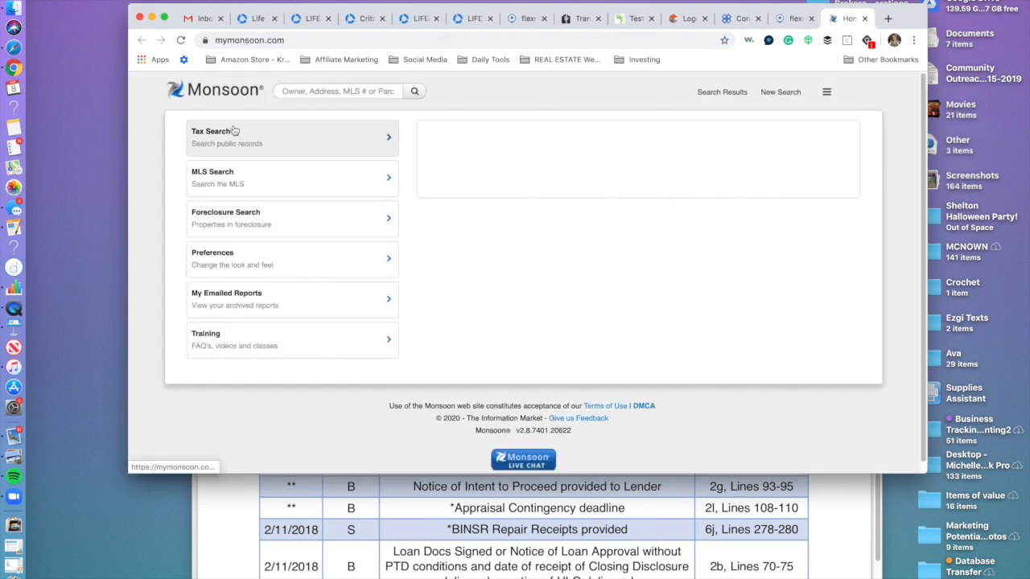
Run a Monsoon tax search by owner name, narrowing it to the owner's surname only.
click(235, 136)
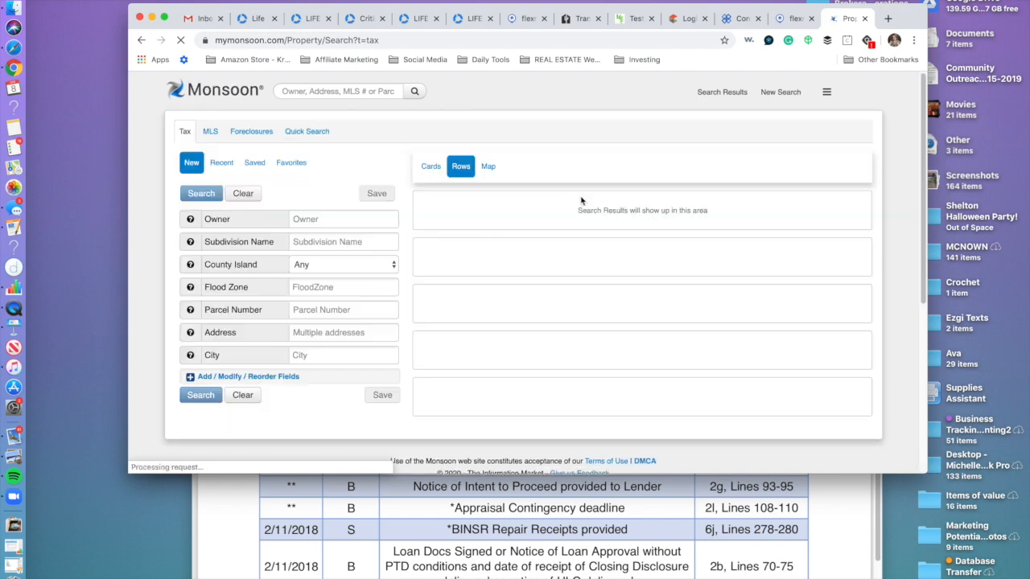
click(334, 220)
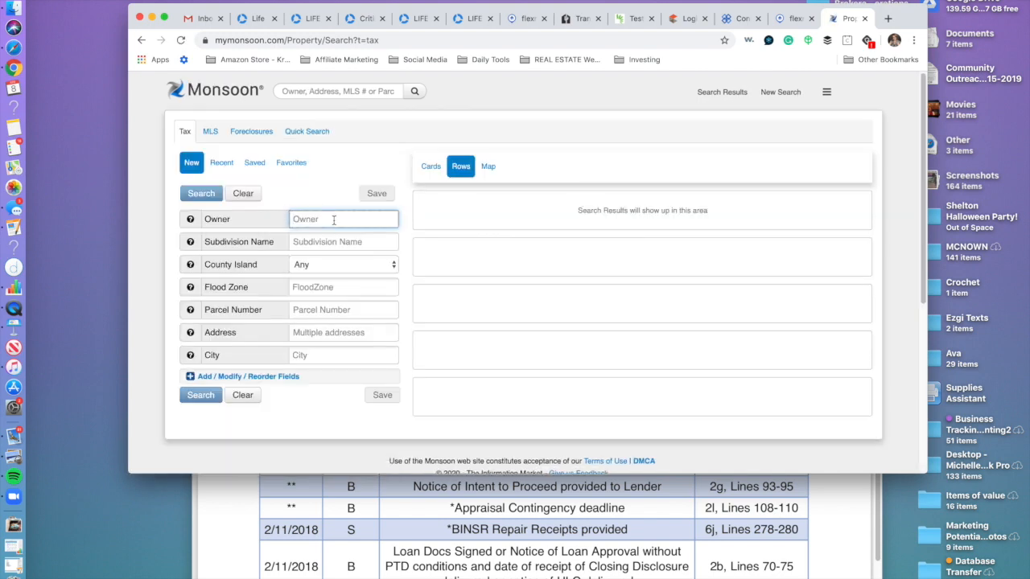
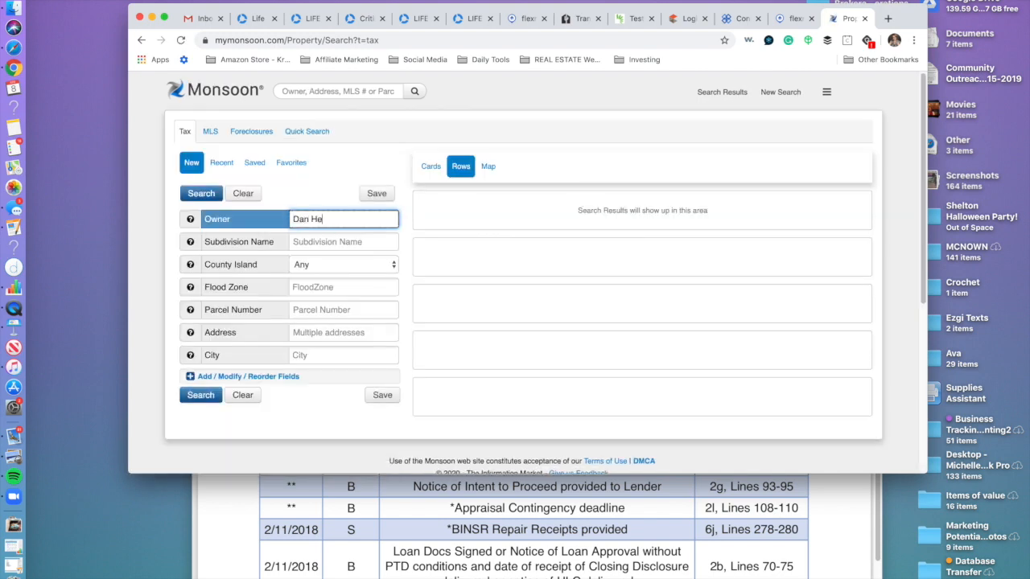
key(Return)
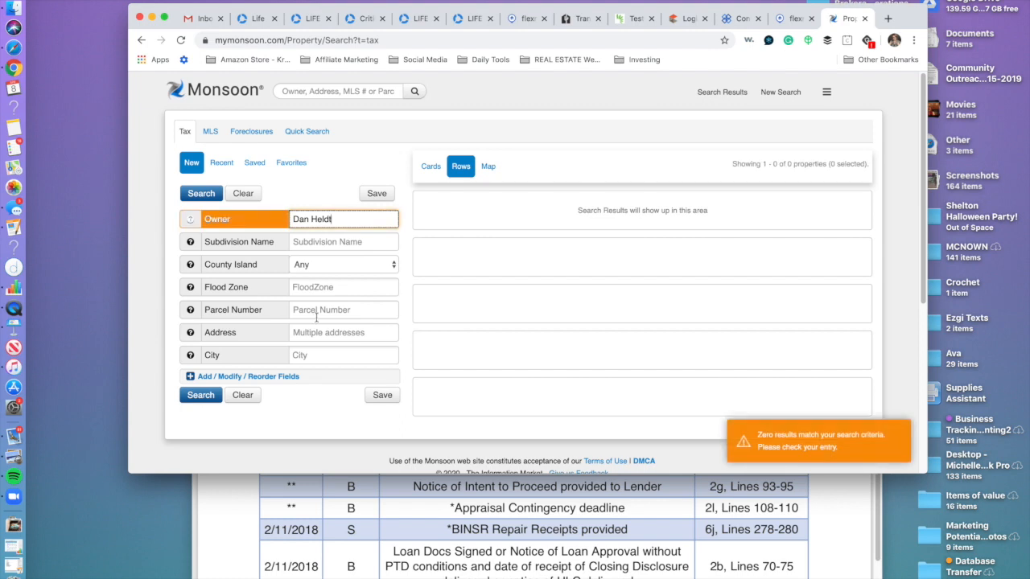
click(312, 220)
key(BackSpace)
key(BackSpace)
key(BackSpace)
key(BackSpace)
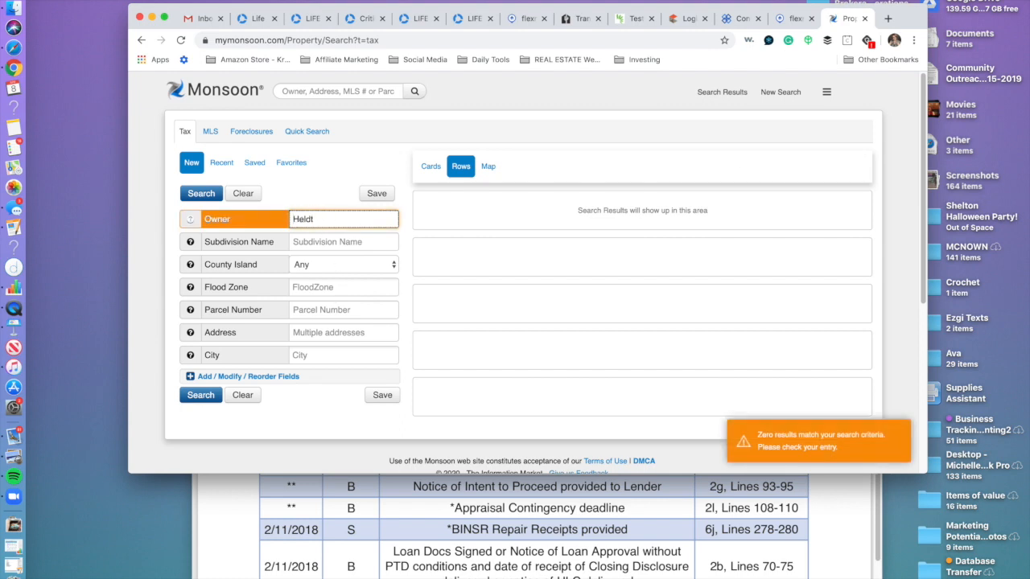
click(201, 397)
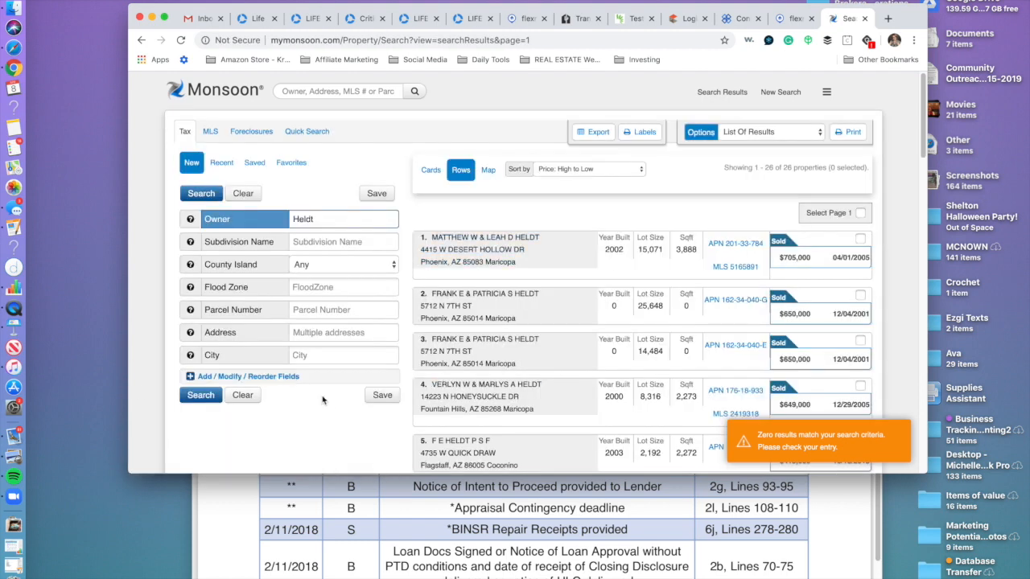
Limit the search to SAN TAN VALLEY, copy the parcel's mailing address, and return to Flexmls.
click(310, 355)
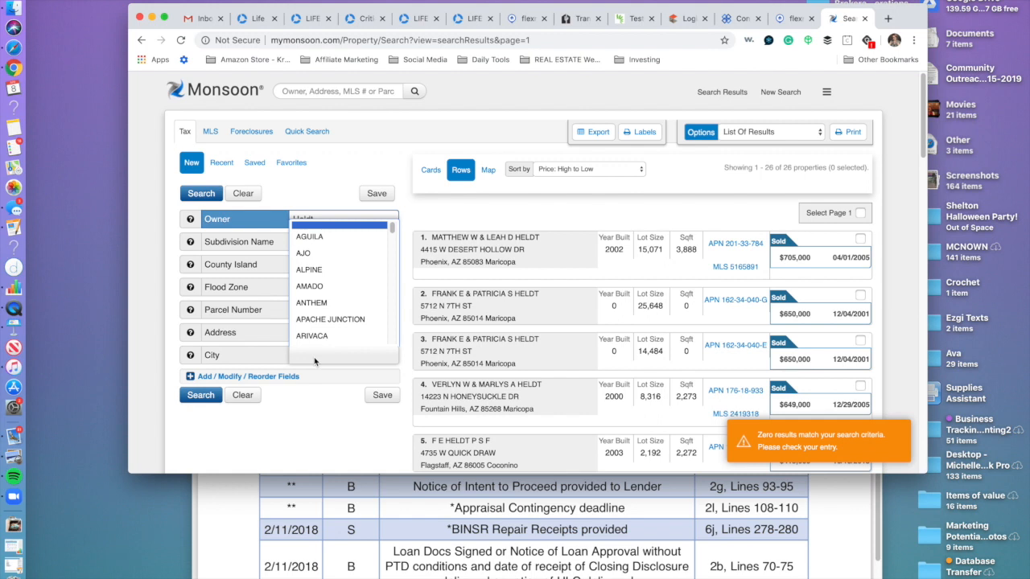
text(San)
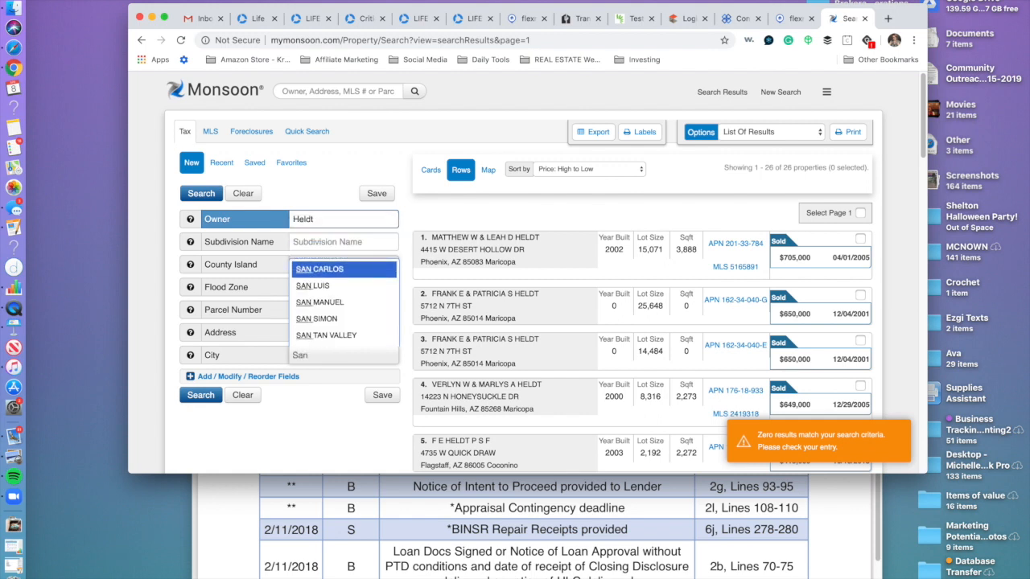
click(326, 334)
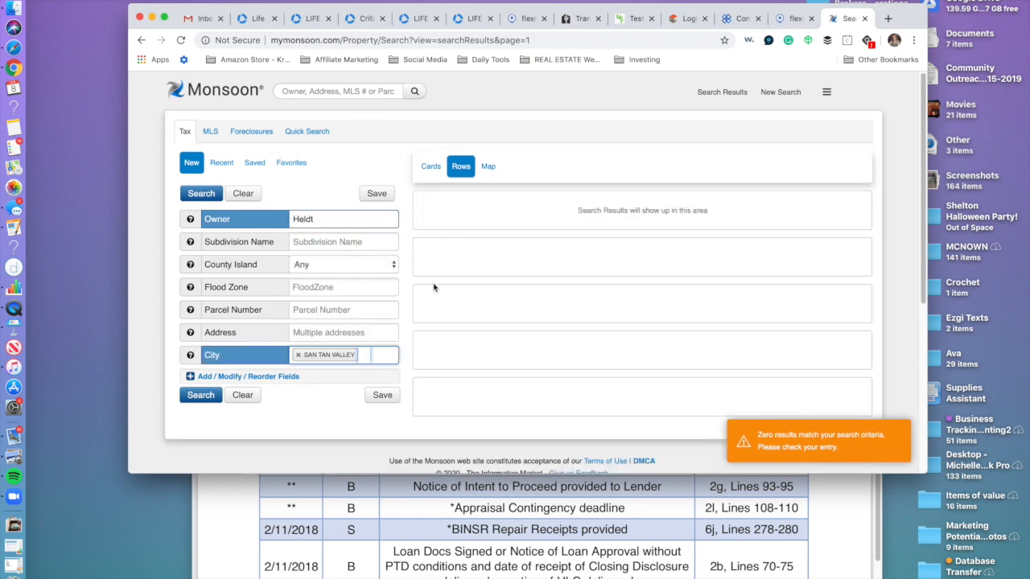
click(203, 395)
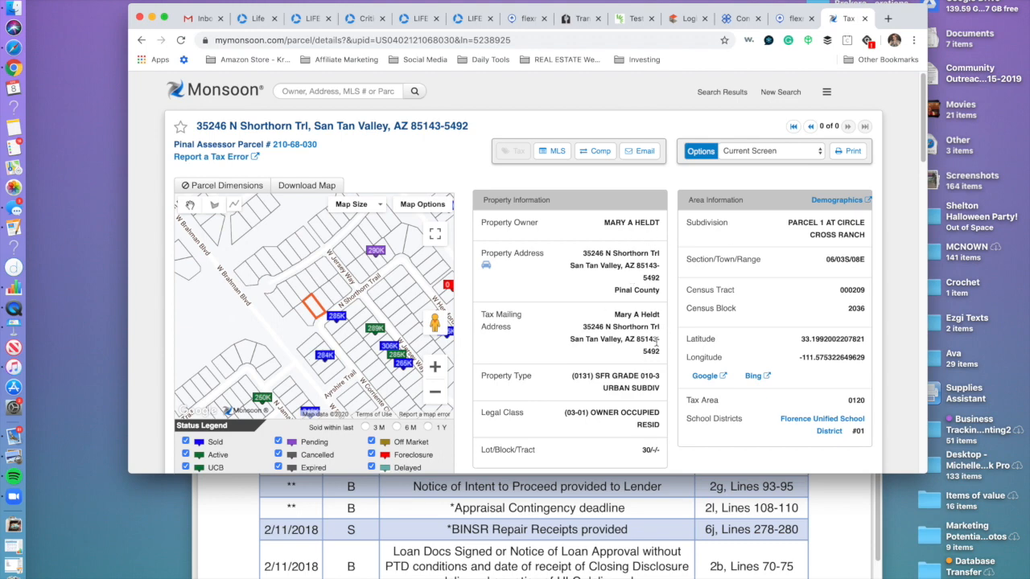
drag(663, 354, 579, 332)
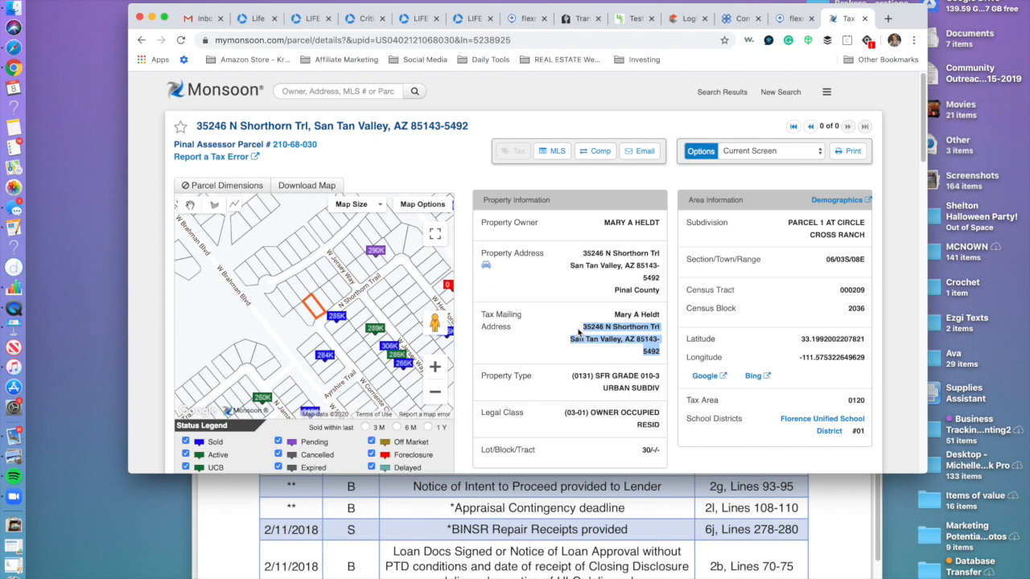
click(793, 20)
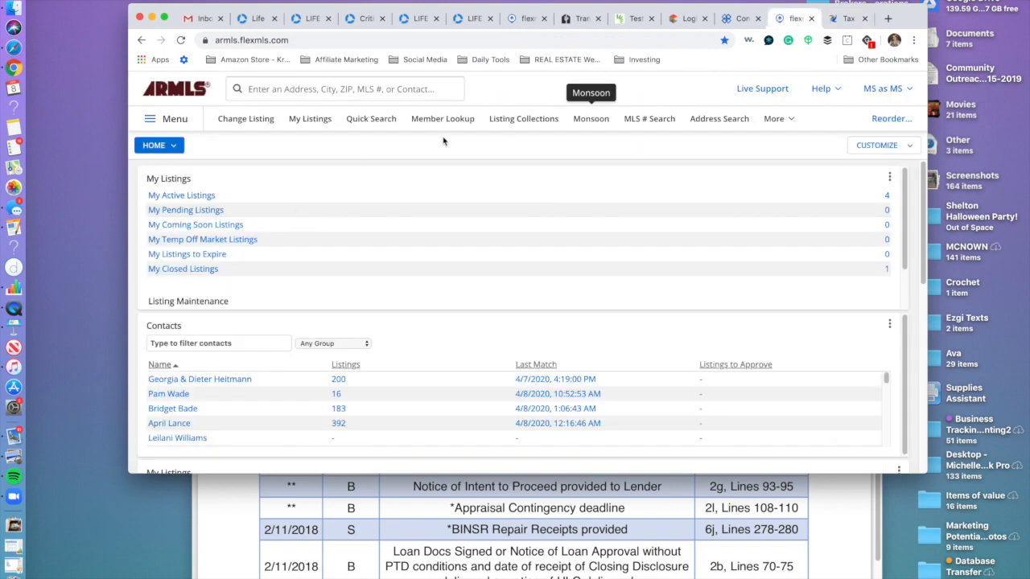
click(719, 118)
click(480, 253)
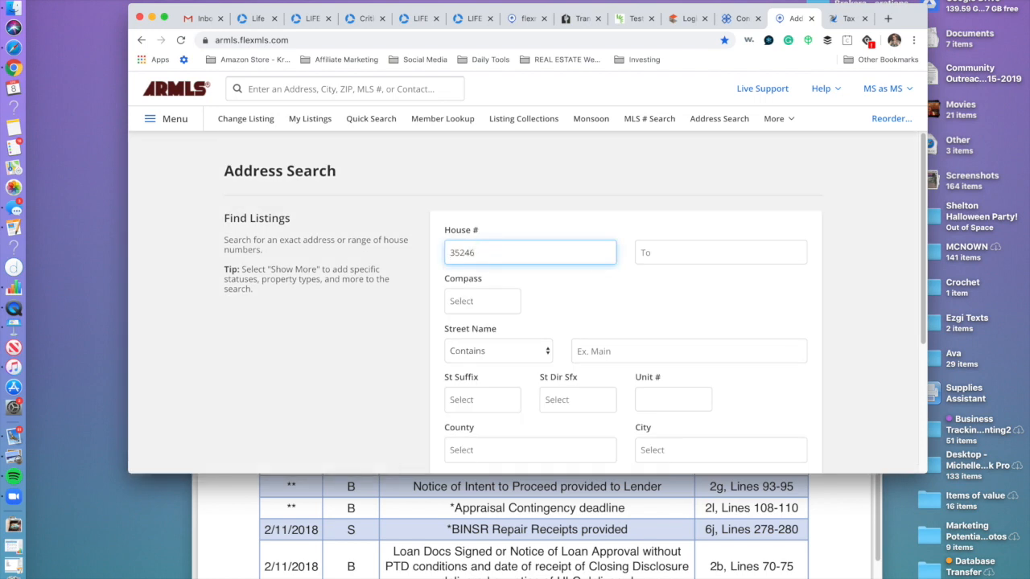
click(614, 351)
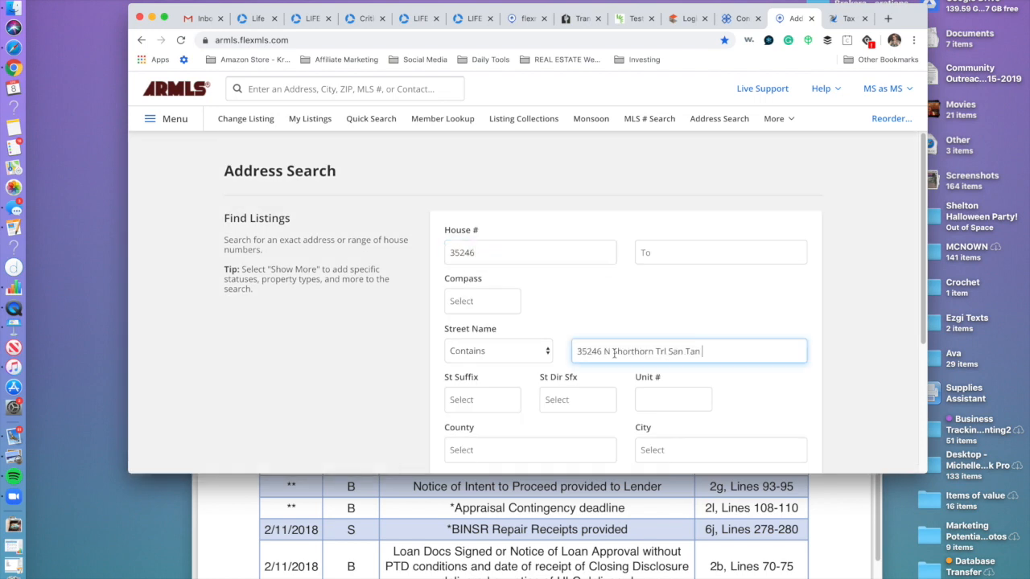
drag(614, 351, 573, 350)
key(BackSpace)
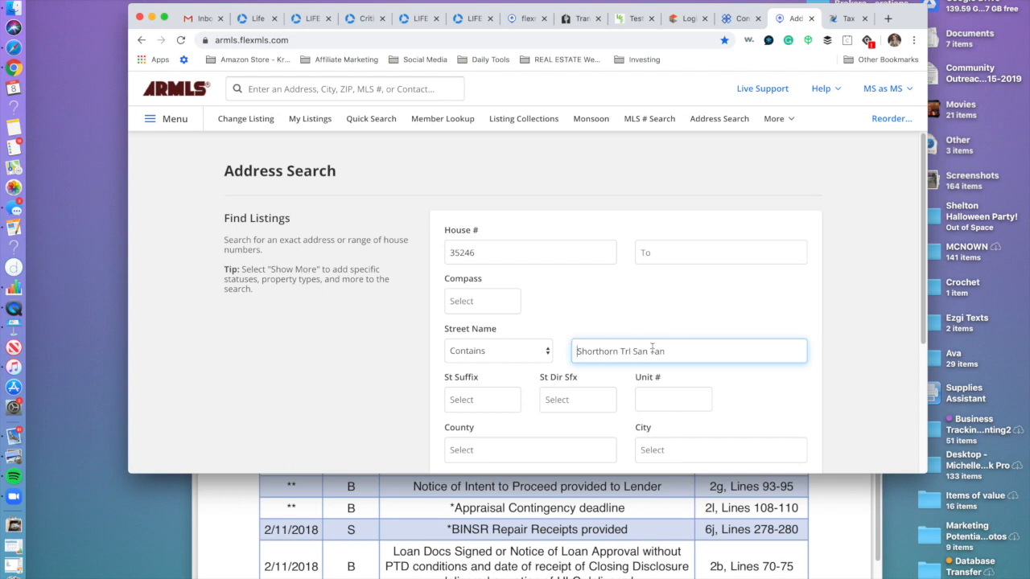
drag(674, 351, 625, 352)
key(BackSpace)
scroll(600, 356, down, 5)
click(785, 388)
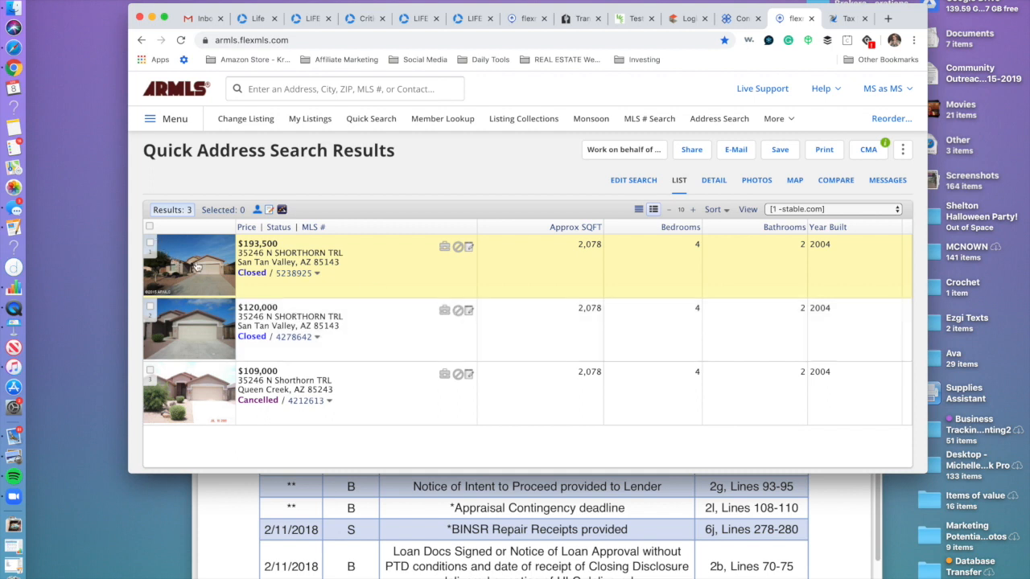
Review the first listing's photos and the $120,000 and $109,000 Queen Creek listings' details.
click(206, 263)
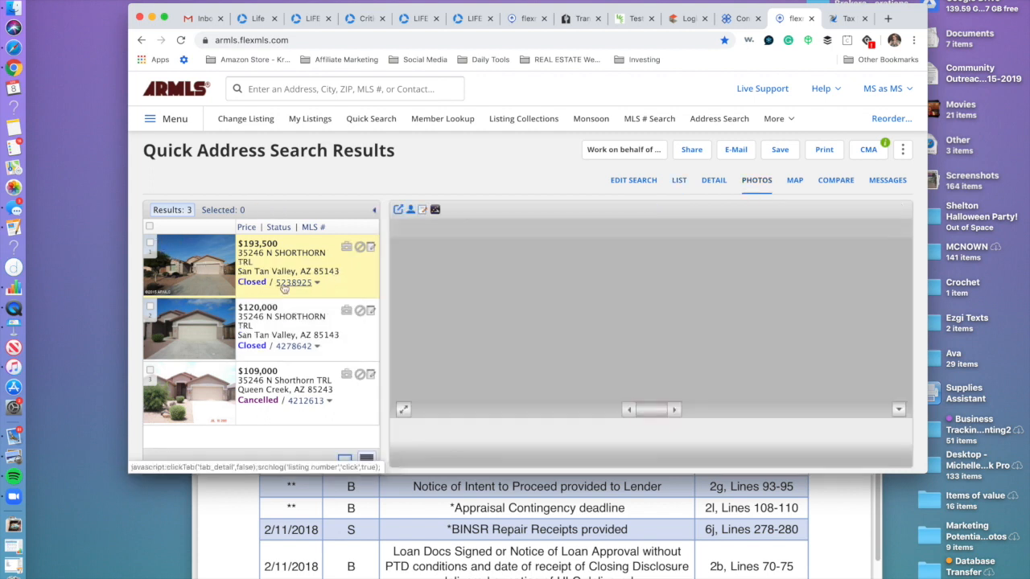
scroll(727, 381, down, 10)
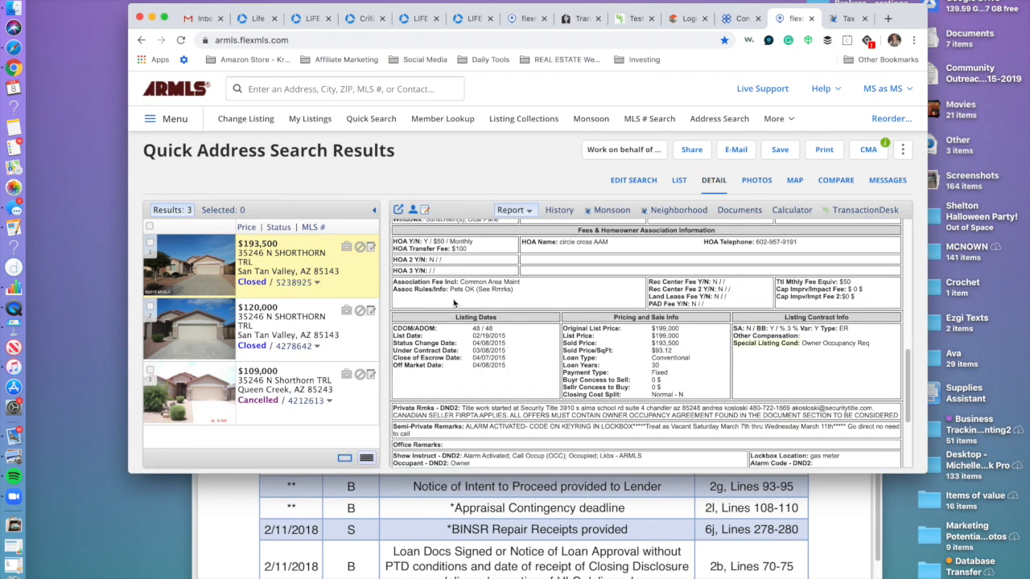
click(299, 347)
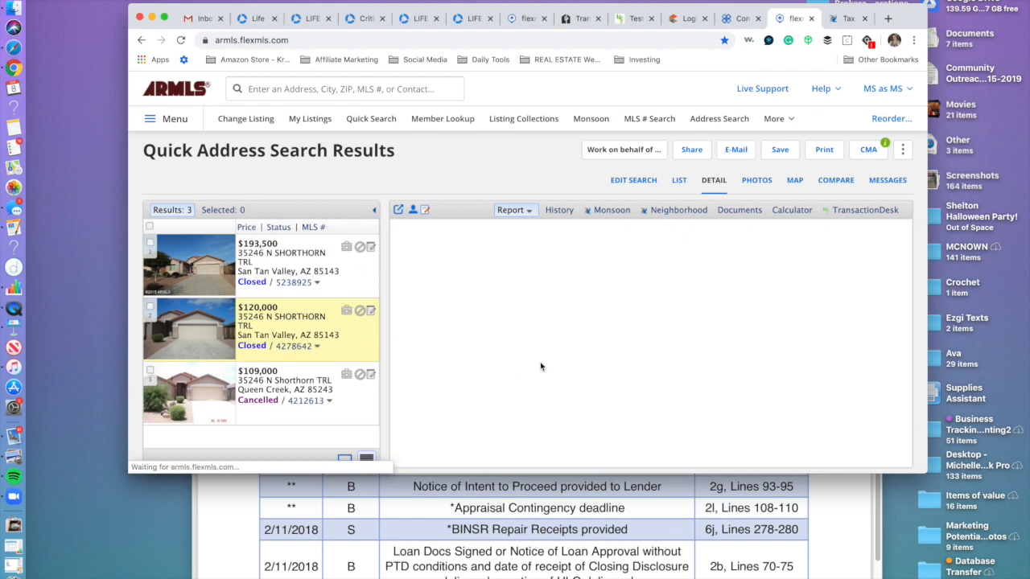
scroll(684, 304, down, 10)
scroll(682, 304, down, 1)
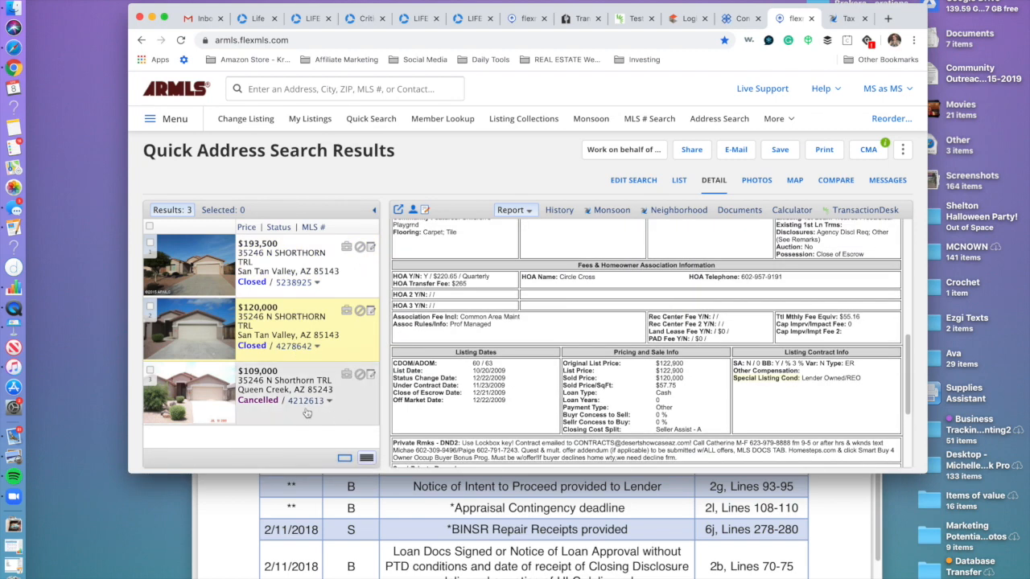
click(338, 414)
scroll(587, 371, down, 2)
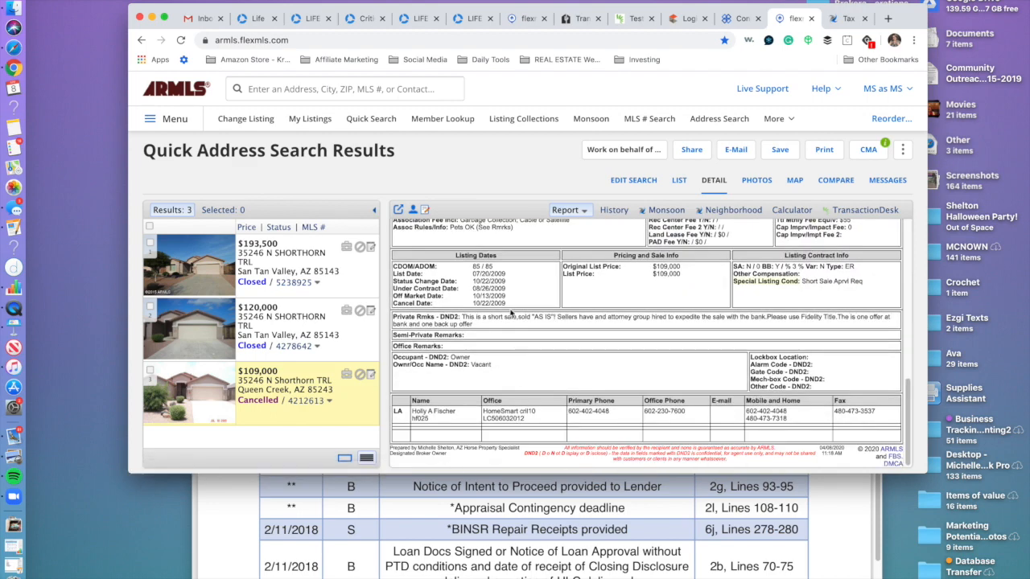
View the $193,500 listing's photos and detail report, copying MLS number 5238925, then go Home.
click(207, 257)
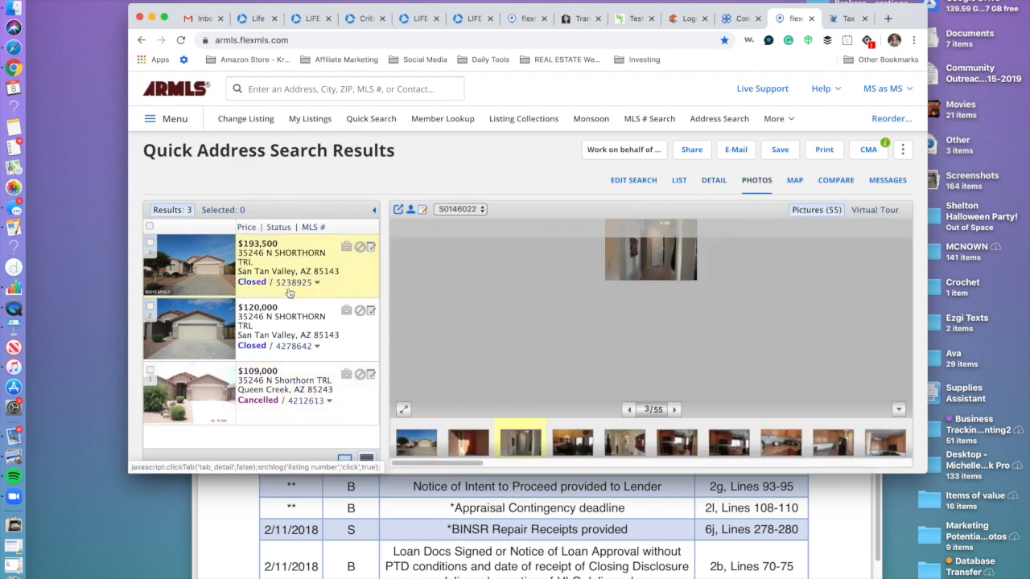
click(294, 284)
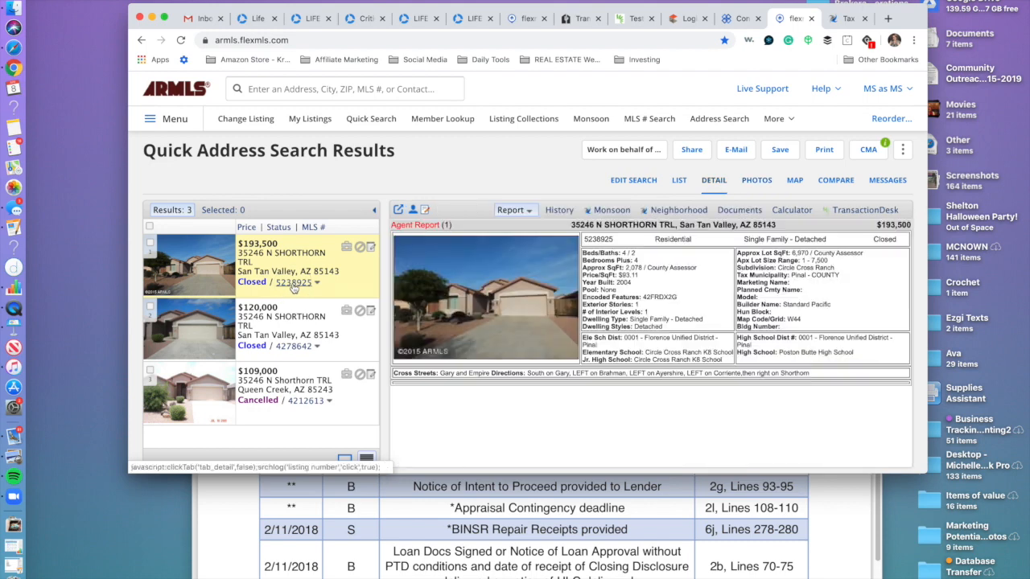
drag(614, 240, 584, 243)
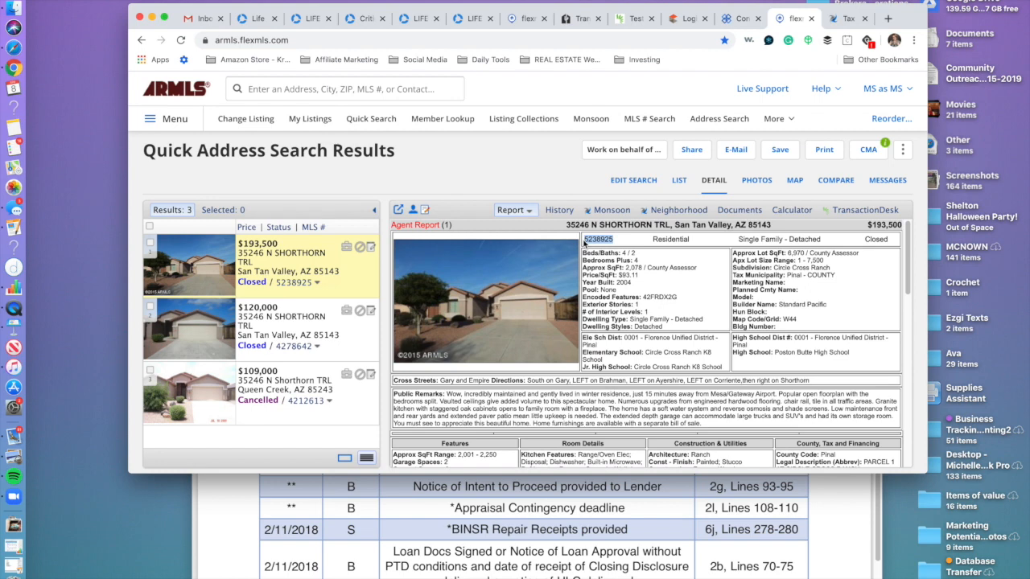
scroll(585, 242, down, 1)
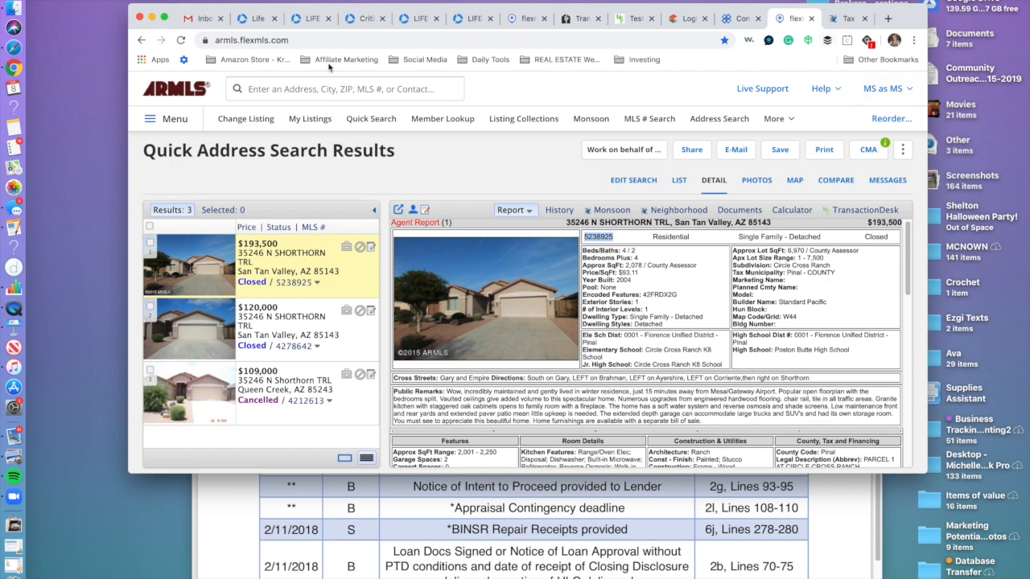
click(524, 18)
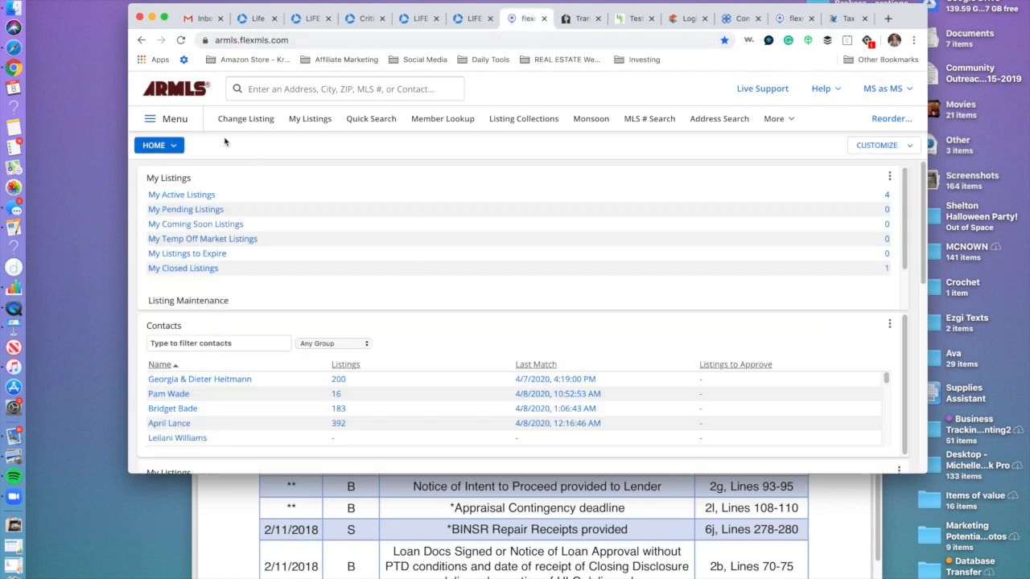
Attempt a Full Copy of listing 5238925 without photos, then go back after the permission error.
click(177, 120)
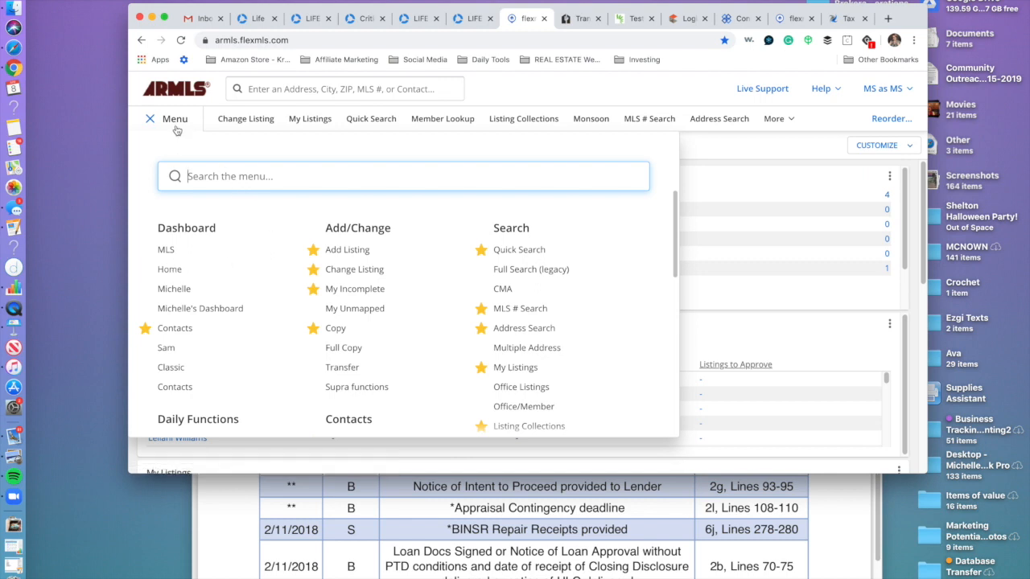
text(copy)
click(183, 270)
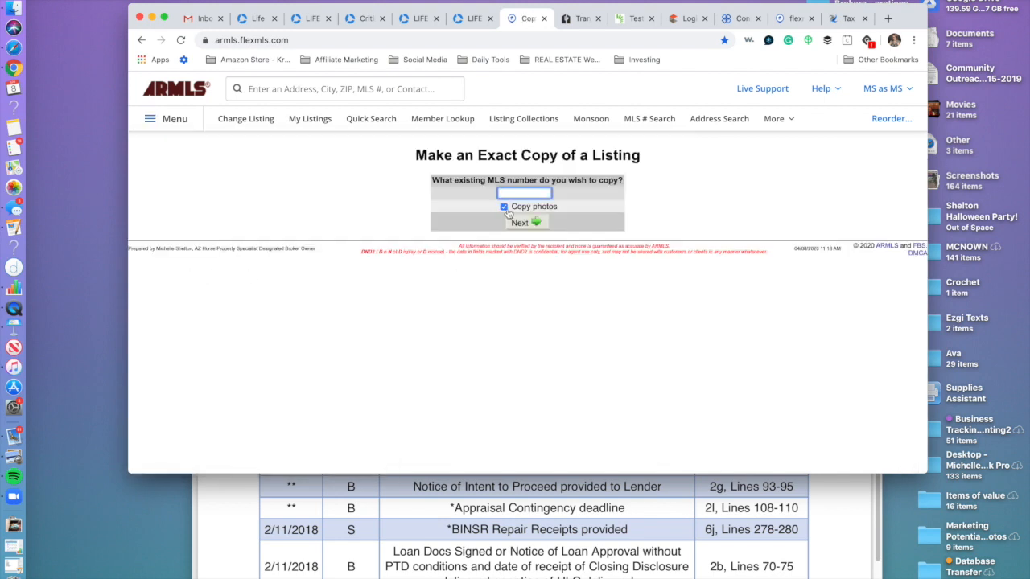
click(503, 208)
click(521, 194)
text(5238985)
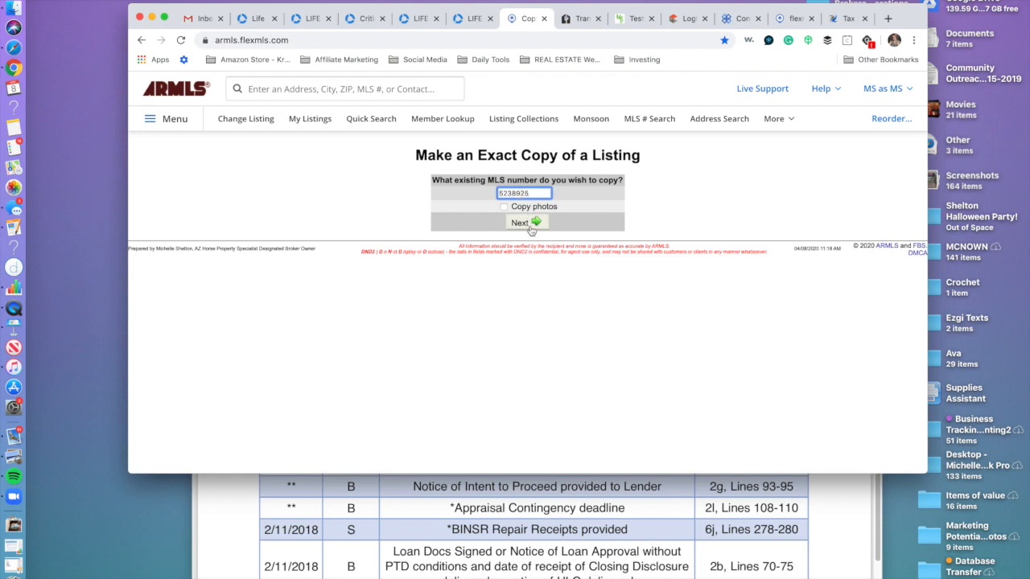
click(533, 222)
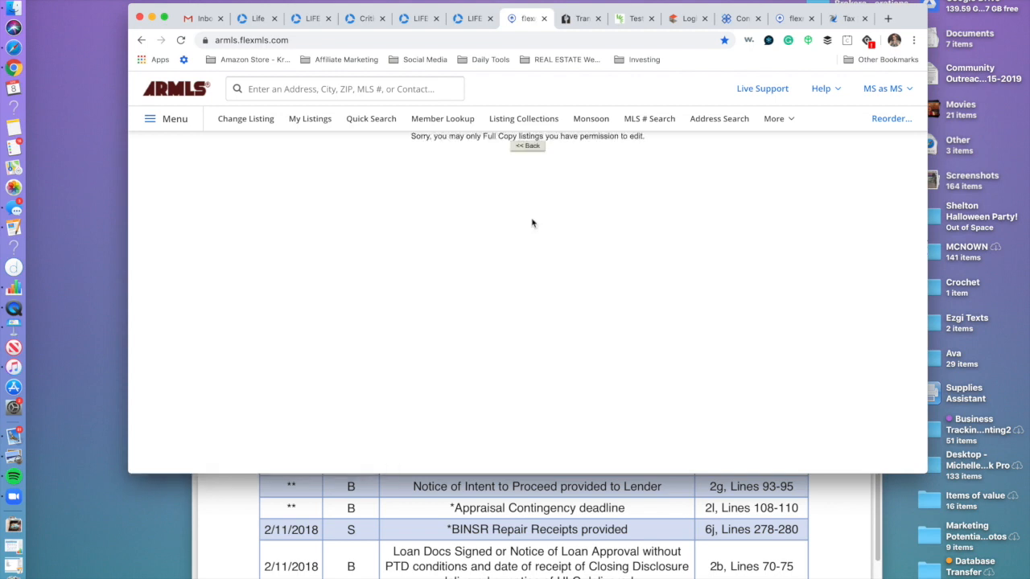
click(527, 146)
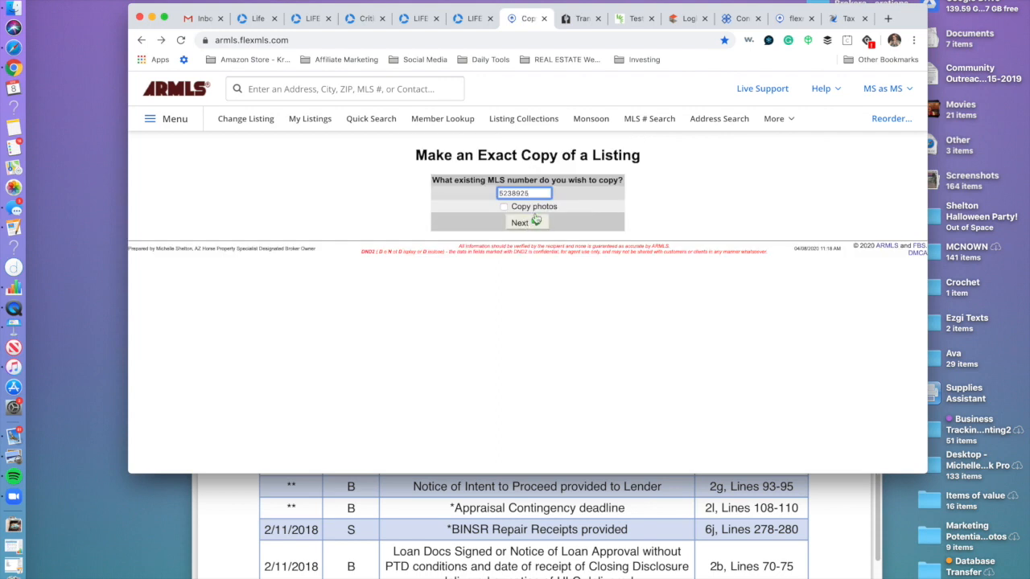
Open the plain Copy Listing page through the menu search 'copy'.
click(307, 91)
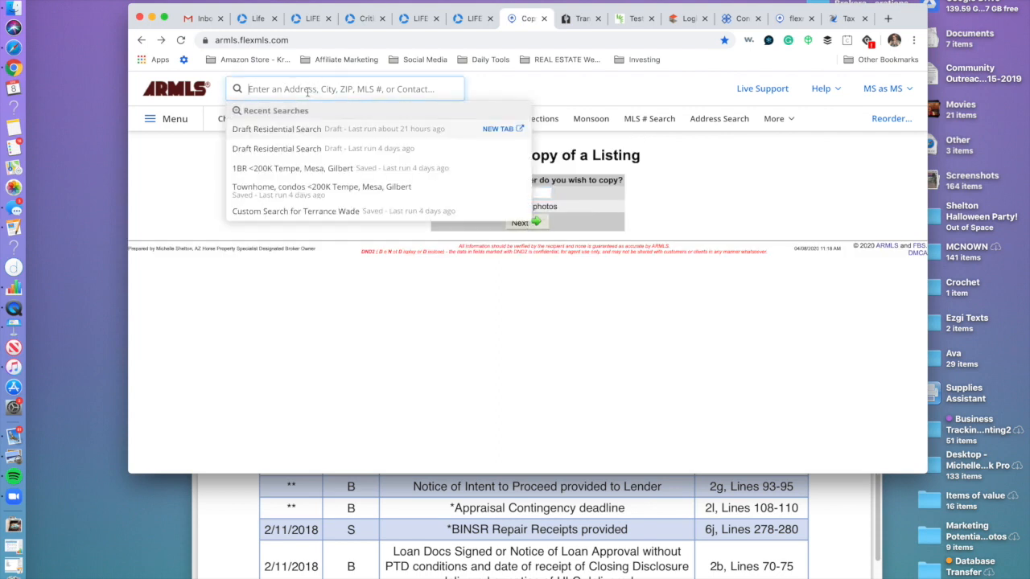
click(164, 119)
text(copy)
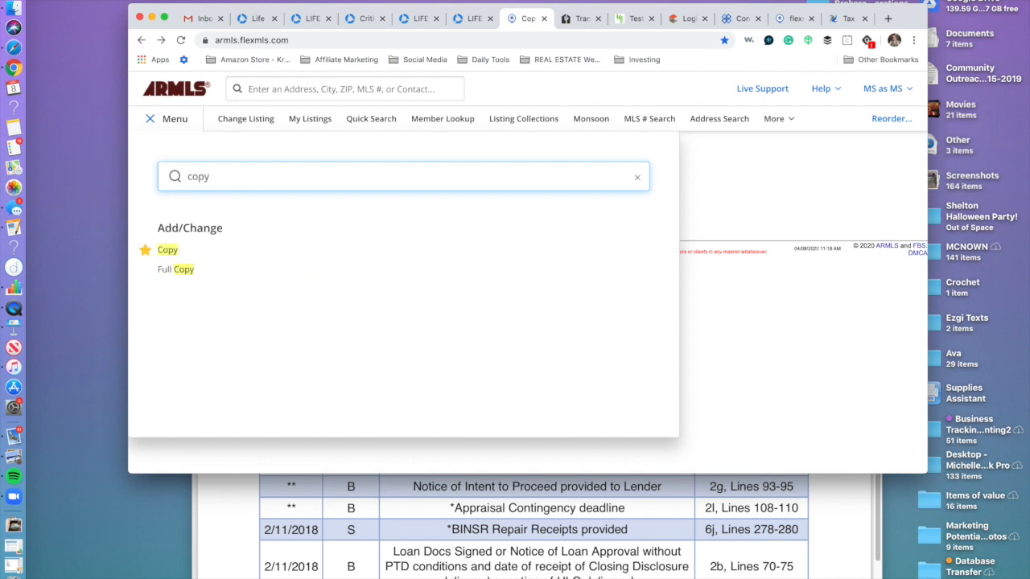
click(172, 252)
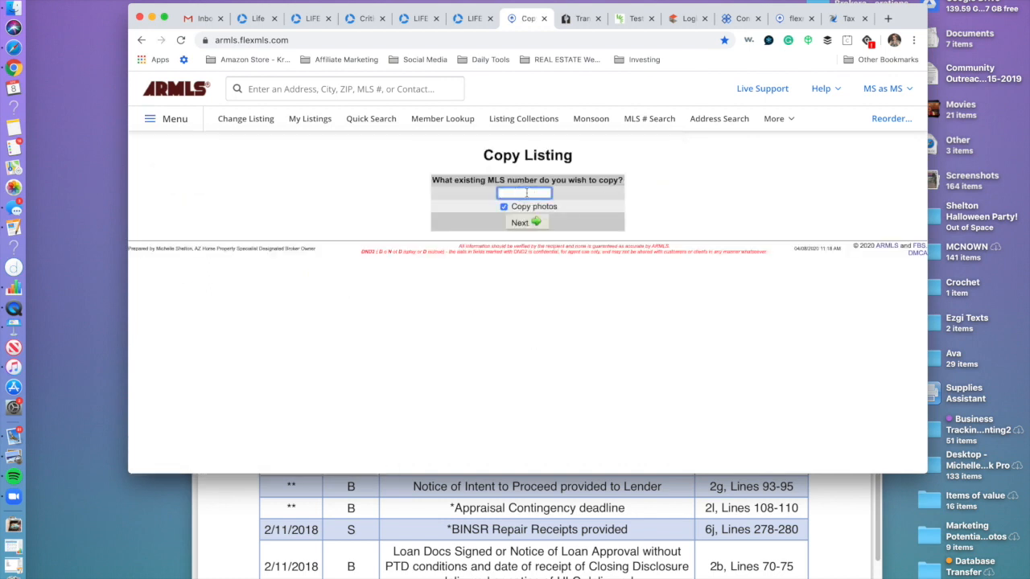
Enter MLS number 5238925 and copy it as a Residential listing.
key(super+v)
click(524, 223)
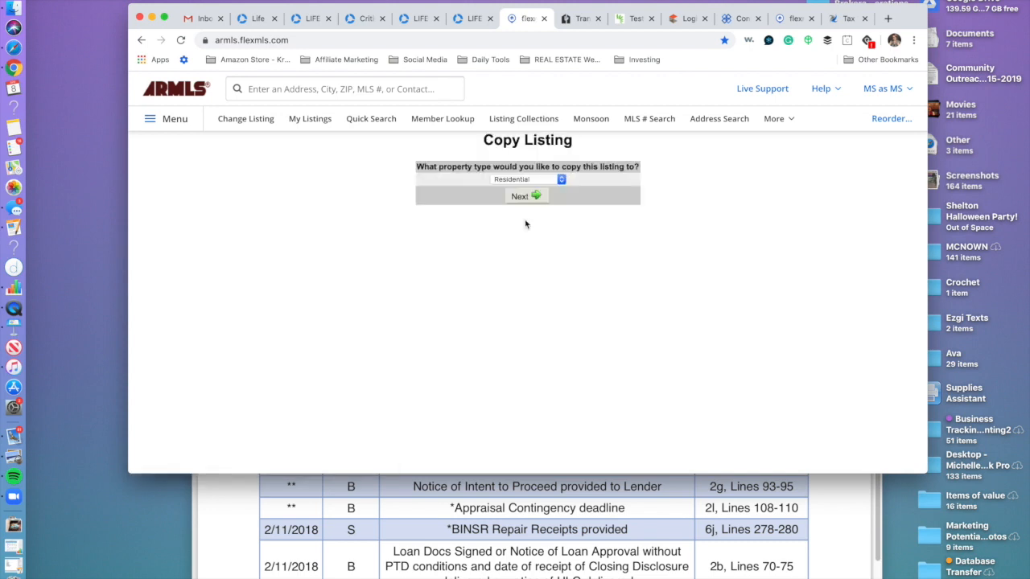
click(530, 199)
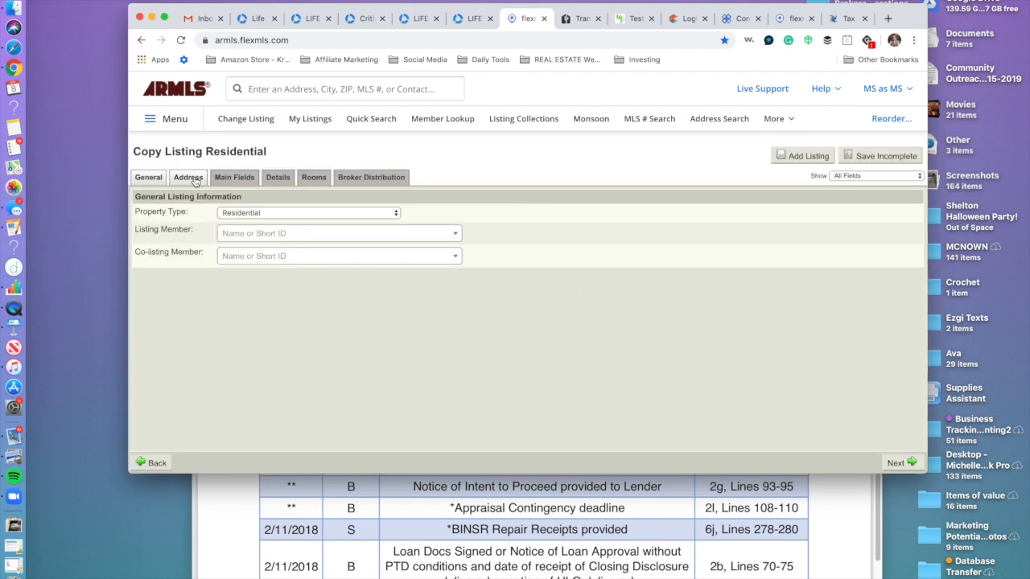
Check the Address and Main Fields tabs and accept the mapped property location.
click(193, 179)
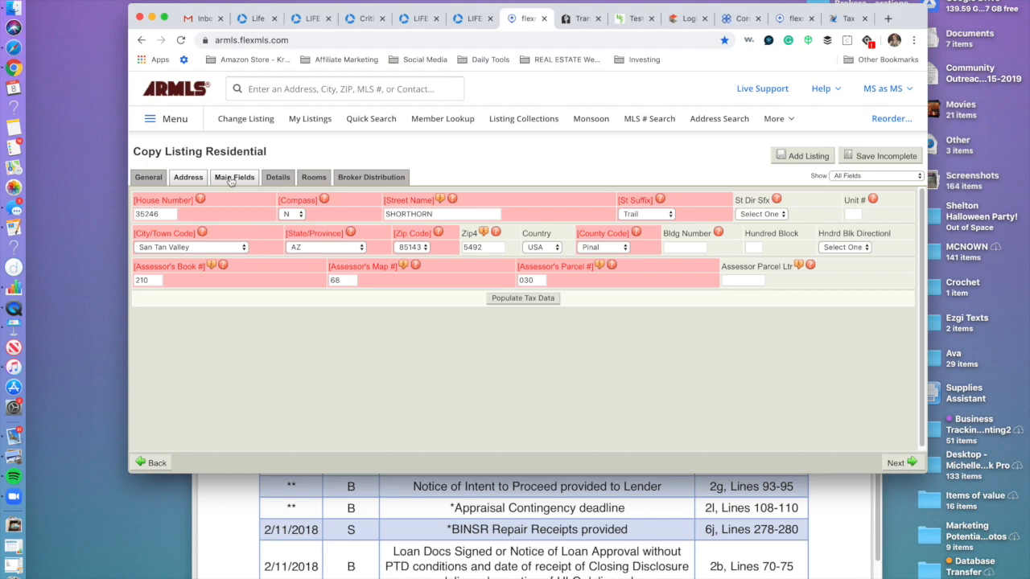
click(233, 178)
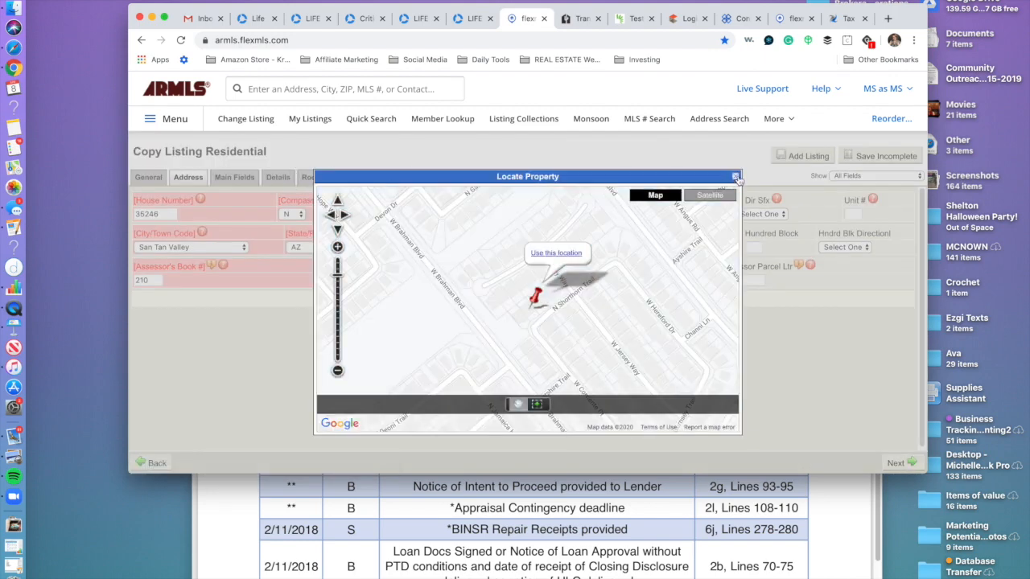
click(735, 177)
click(347, 177)
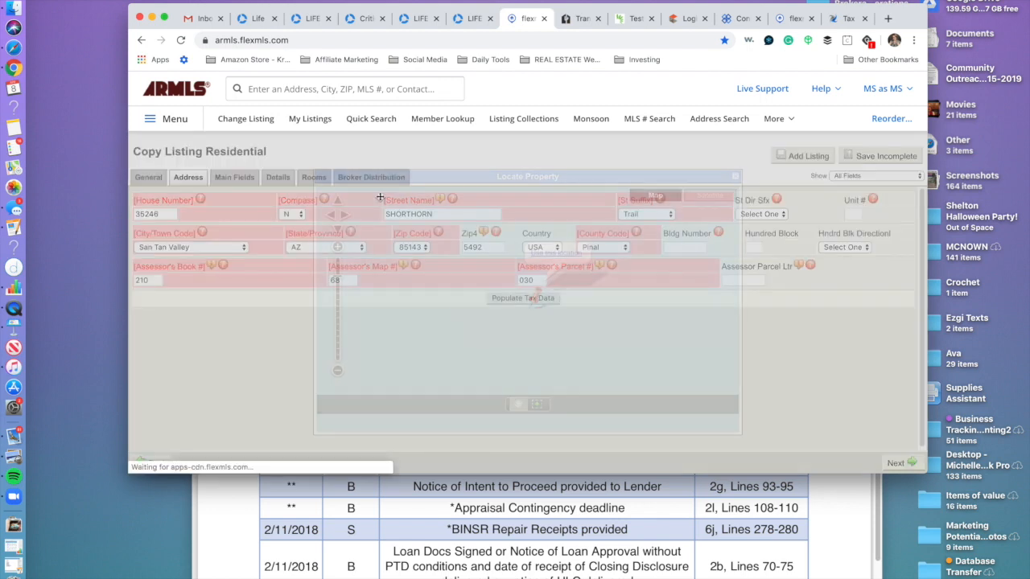
click(735, 176)
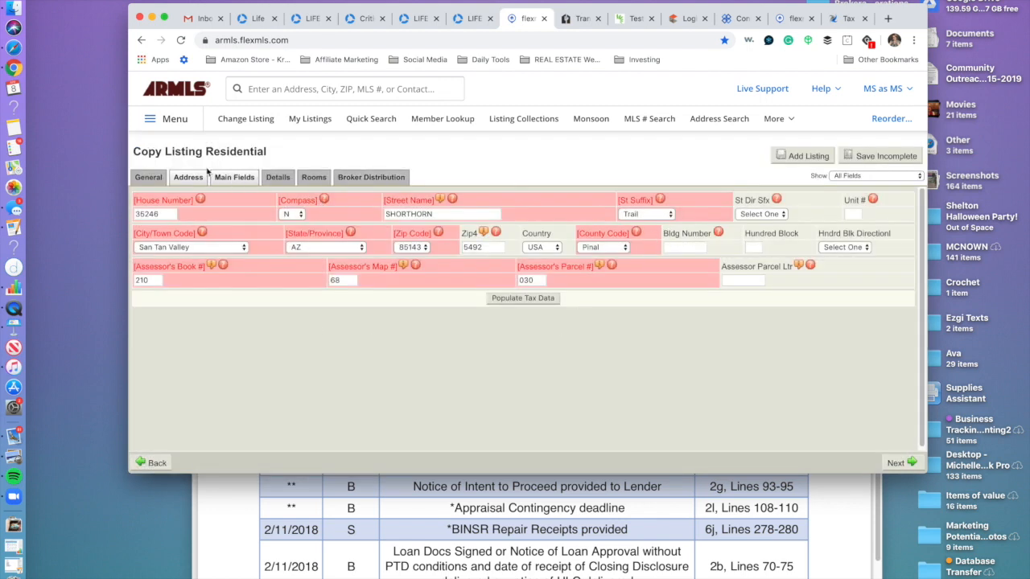
click(238, 179)
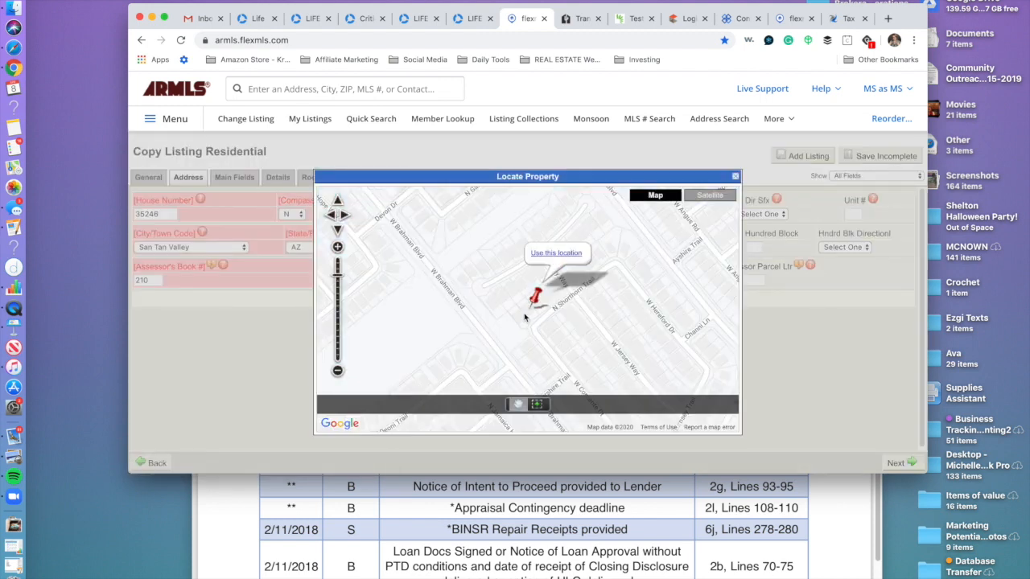
click(563, 254)
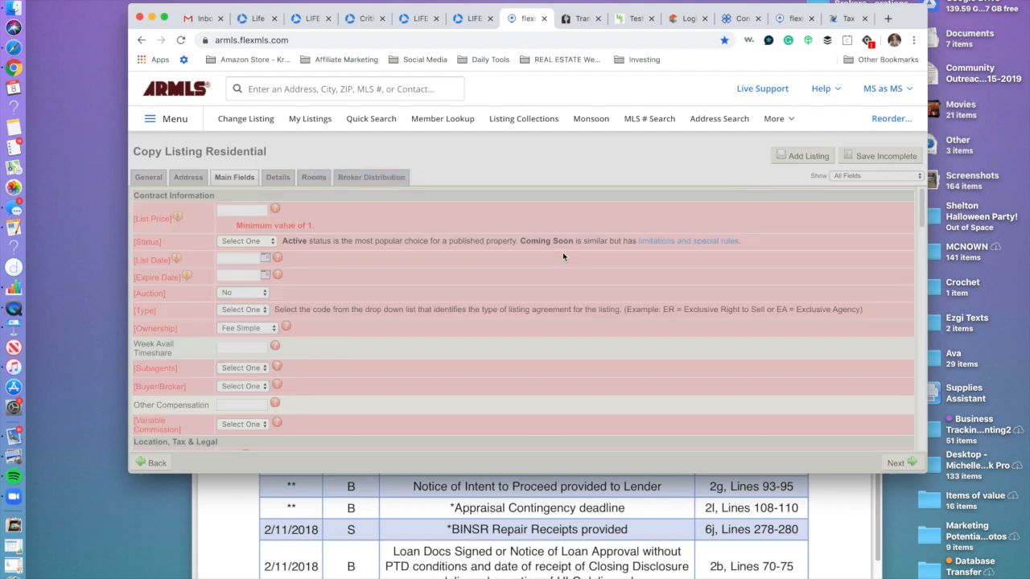
Try saving the copy as incomplete and dismiss the missing listing member message.
scroll(317, 301, down, 5)
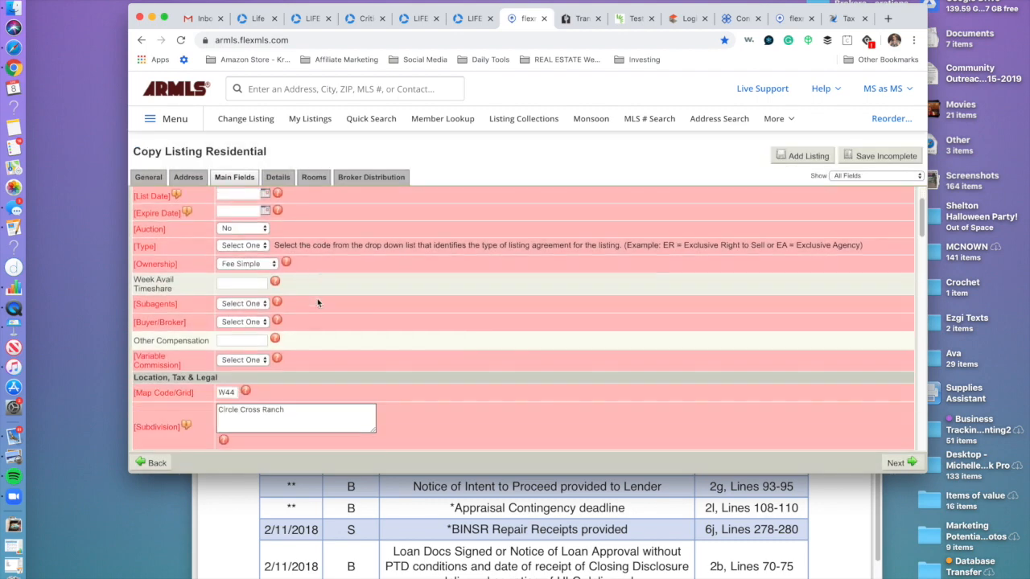
scroll(317, 302, up, 6)
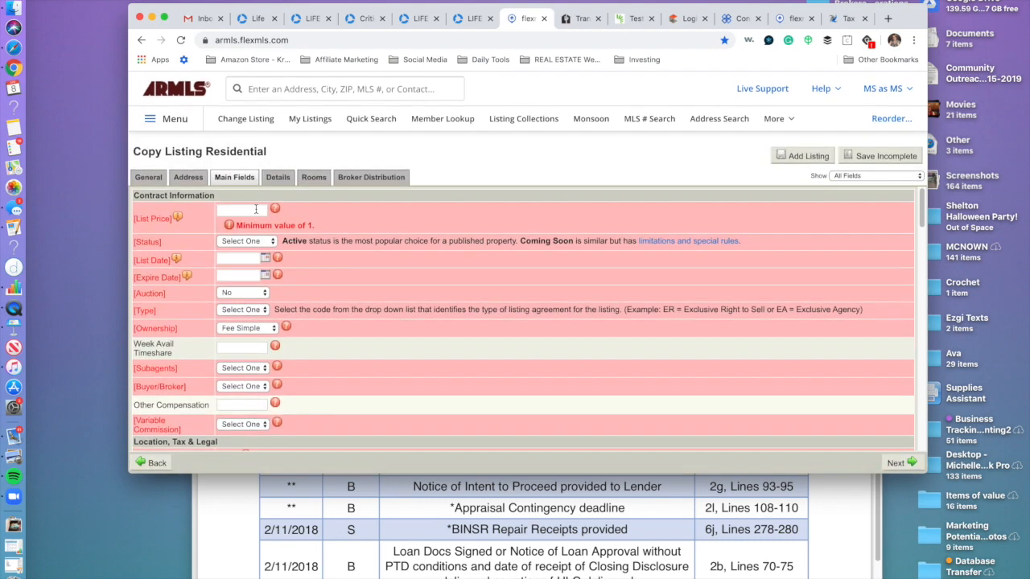
click(870, 159)
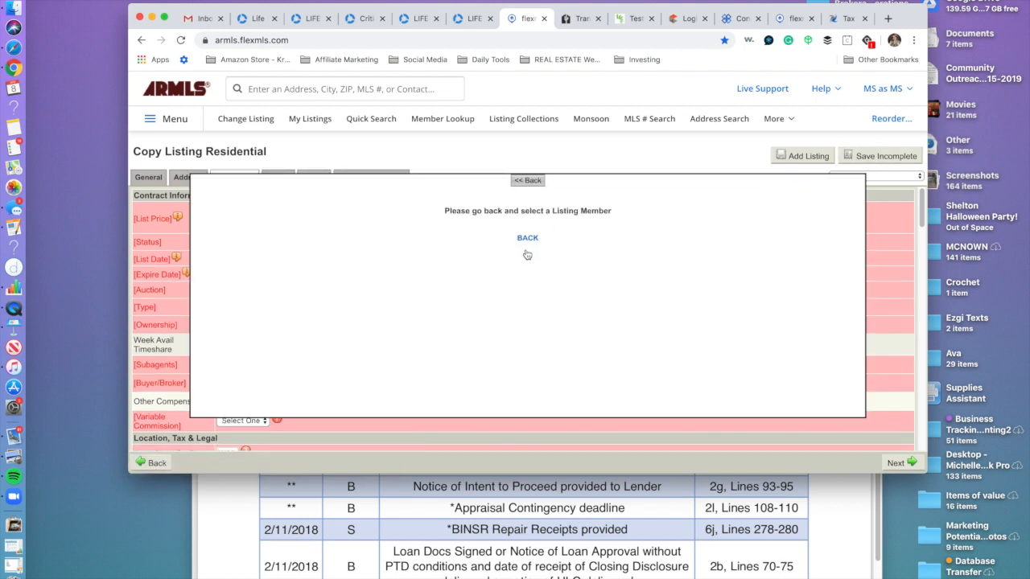
click(526, 237)
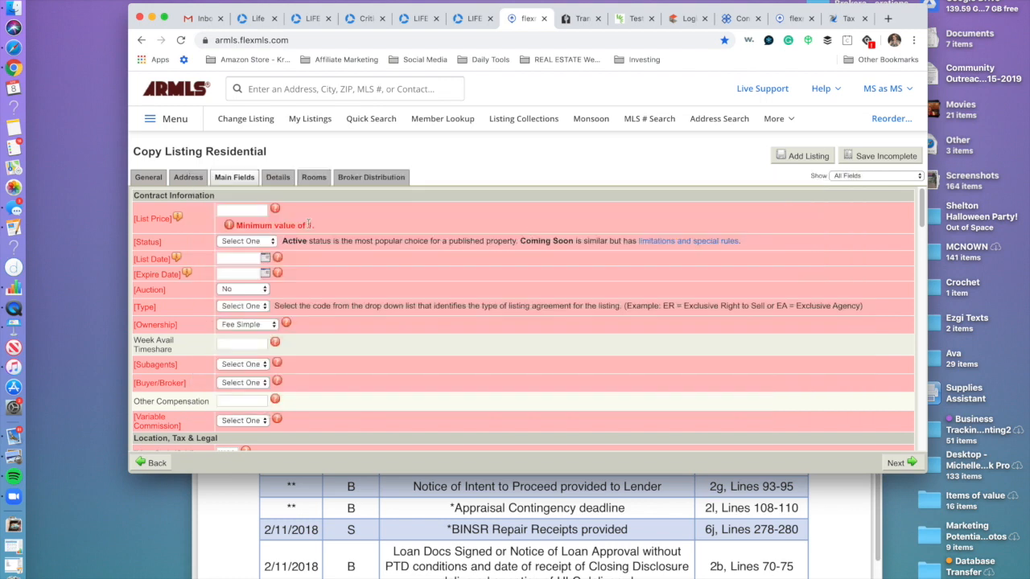
Pick the listing member and co-listing member agents in General fields, then Save Incomplete and return Home.
click(150, 179)
click(242, 236)
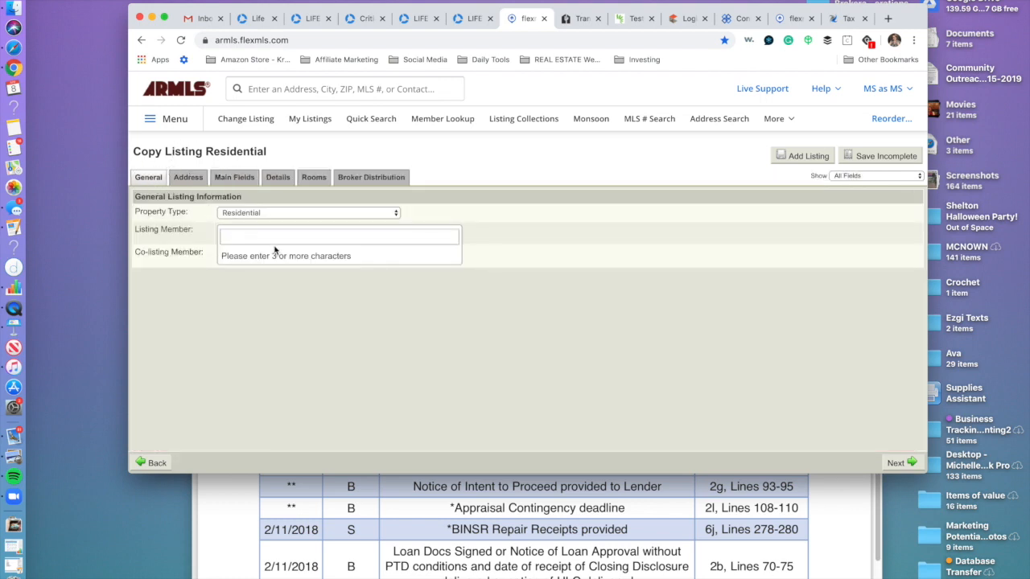
text(Dan)
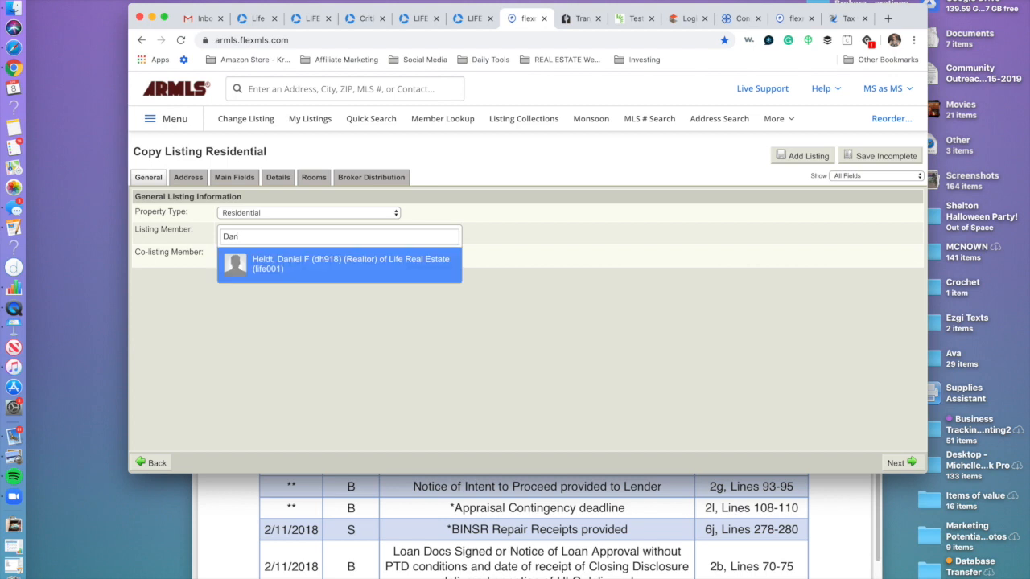
click(270, 265)
click(261, 257)
text(Michelle)
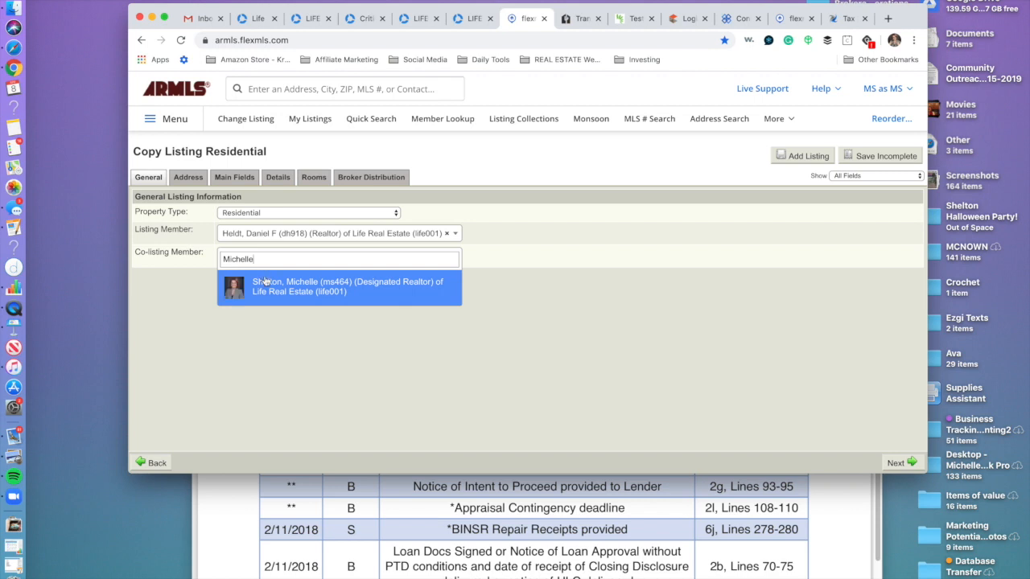
click(266, 282)
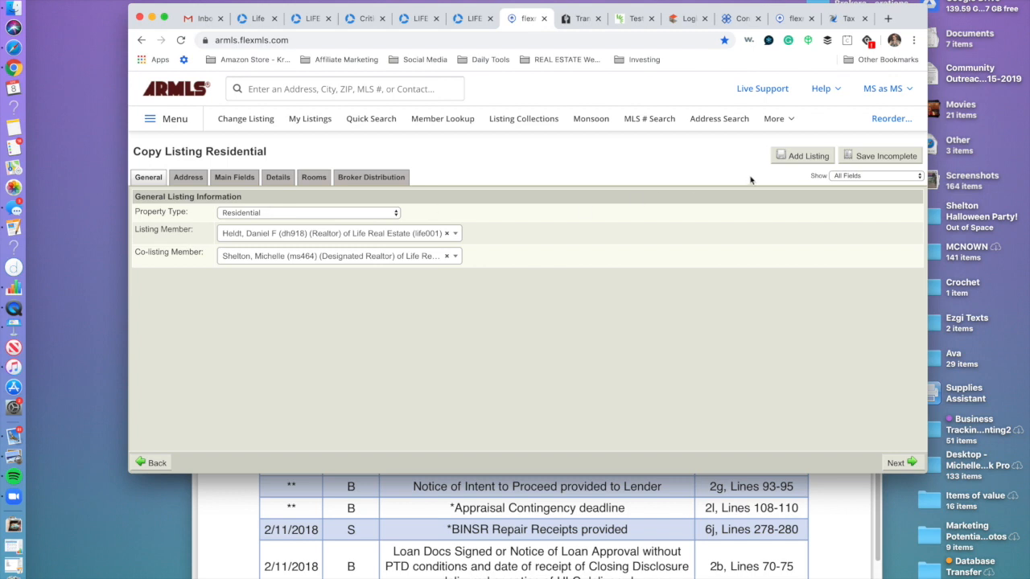
click(881, 155)
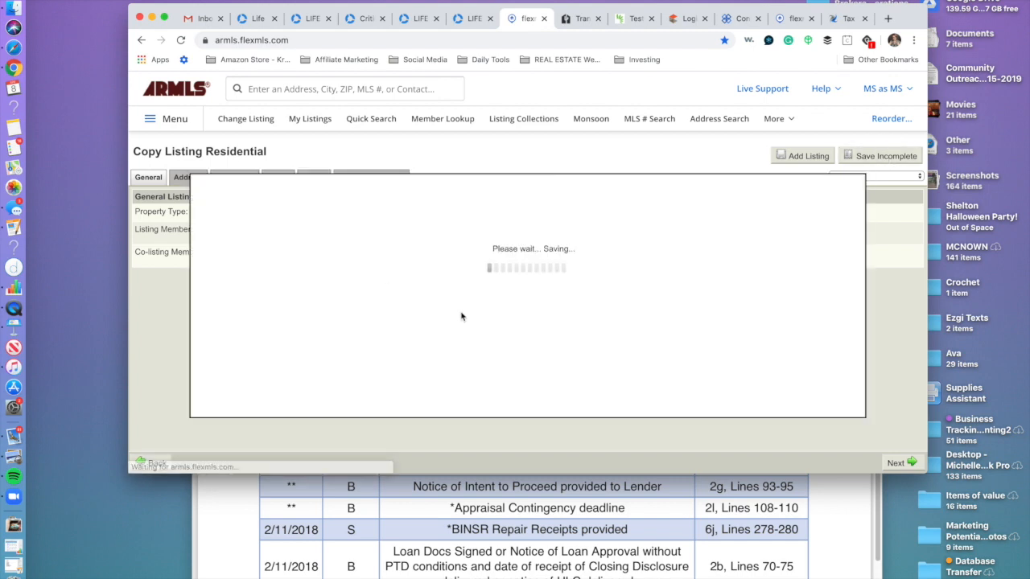
click(527, 276)
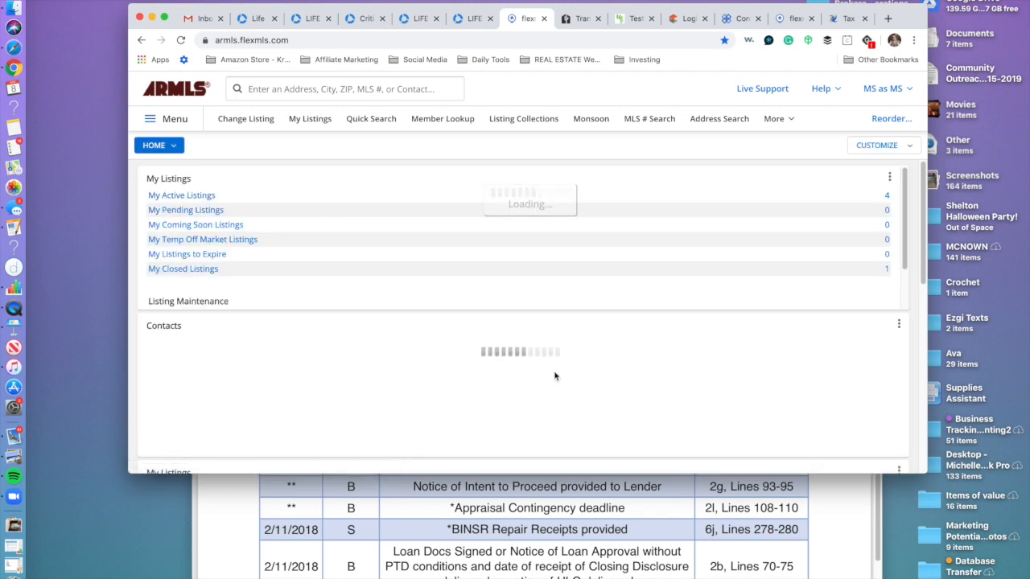
click(171, 120)
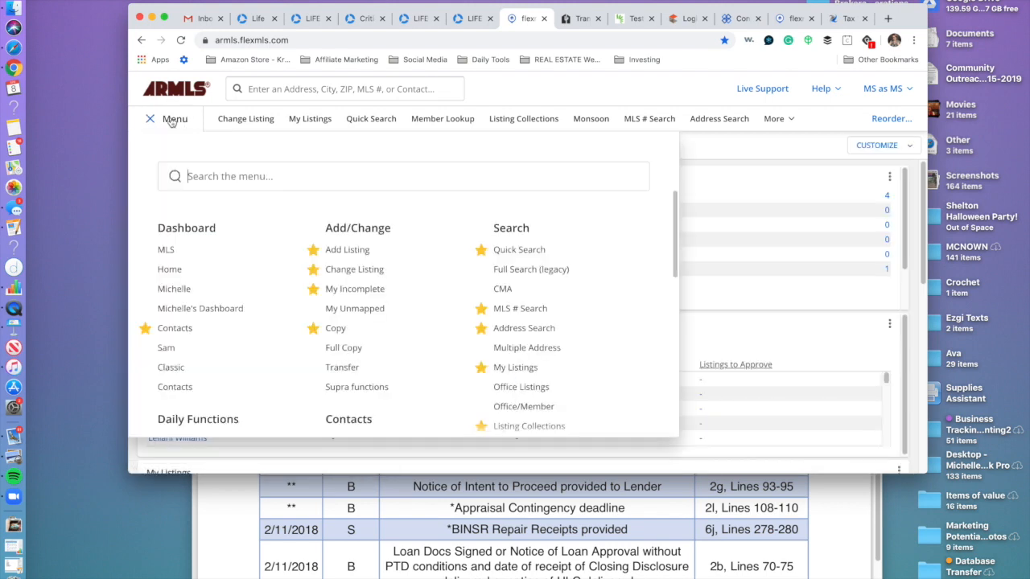
text(incom)
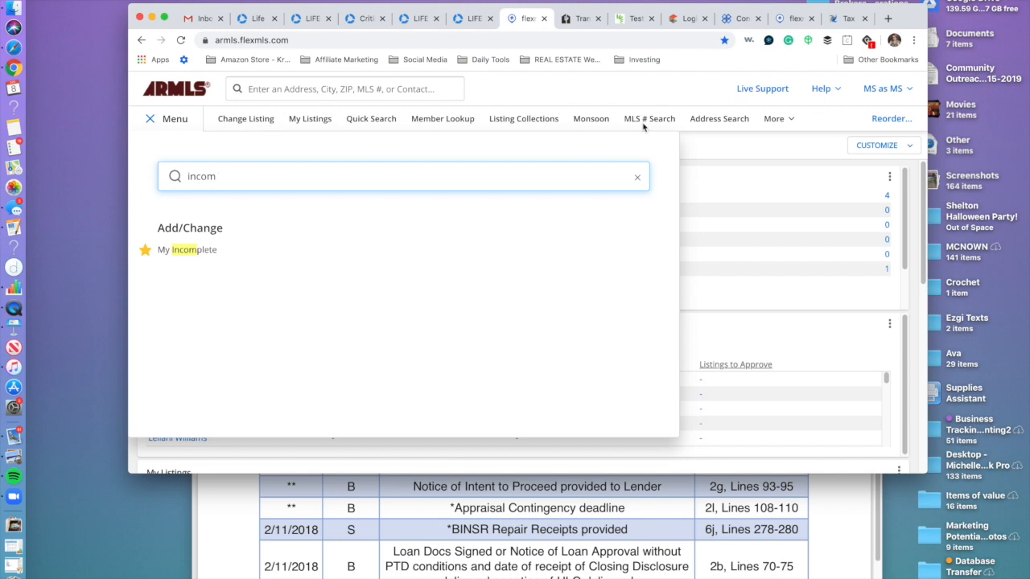
click(784, 121)
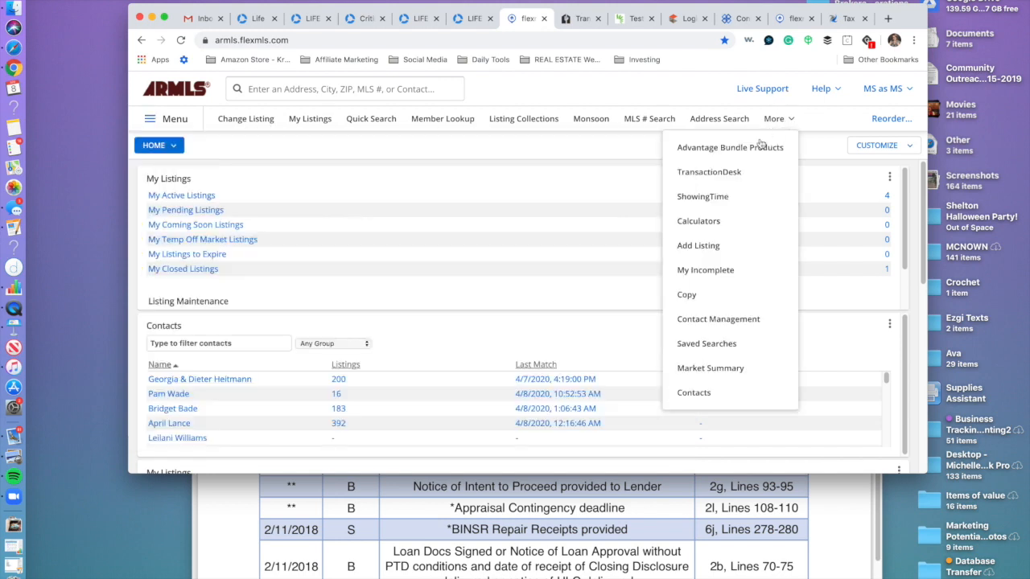
click(712, 271)
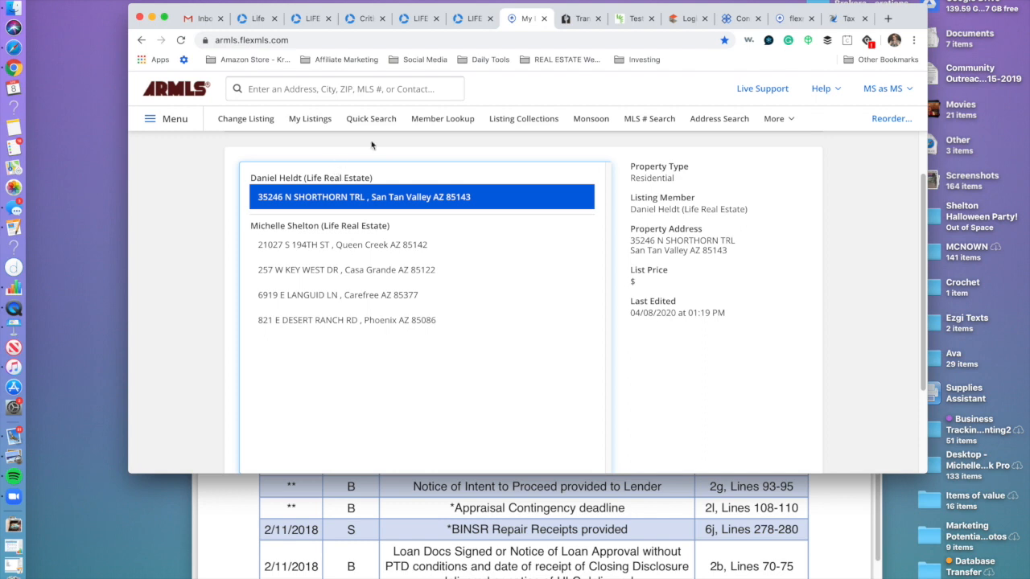
click(305, 203)
click(346, 200)
scroll(477, 310, down, 3)
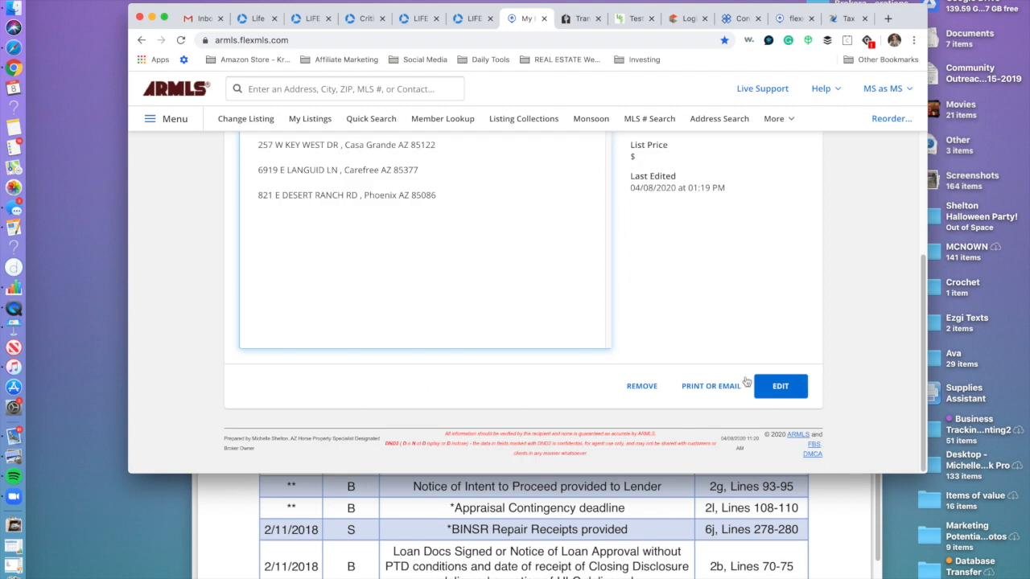
Generate the Shorthorn Trl listing's 9-page Residential Input Form PDF from Print or Email This Listing.
click(777, 388)
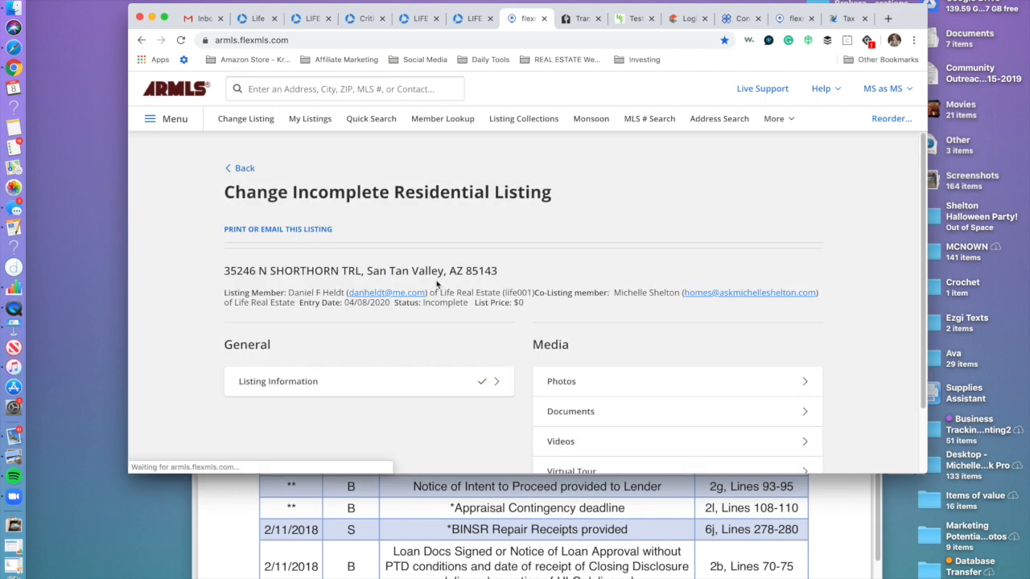
scroll(422, 299, down, 2)
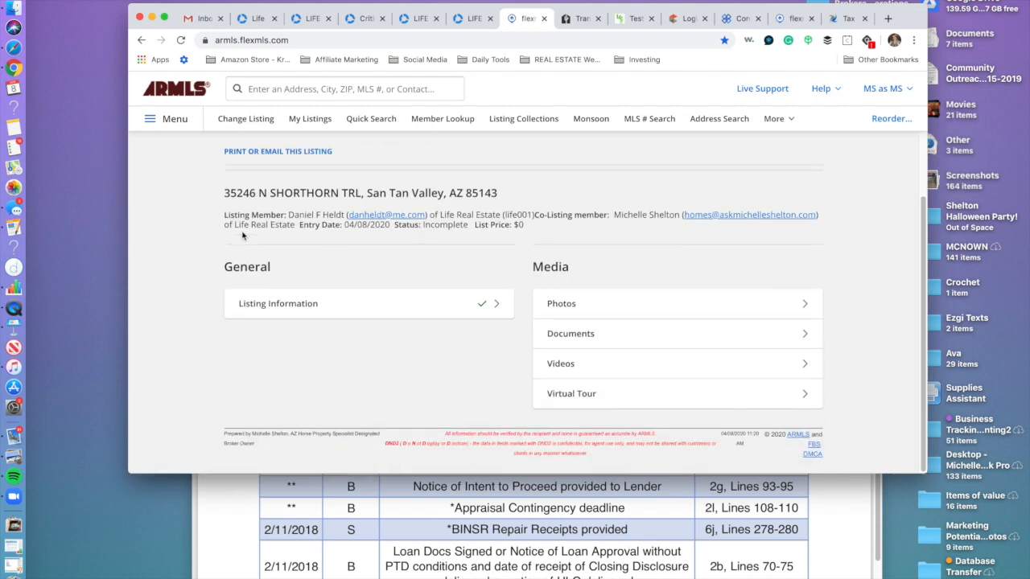
click(271, 153)
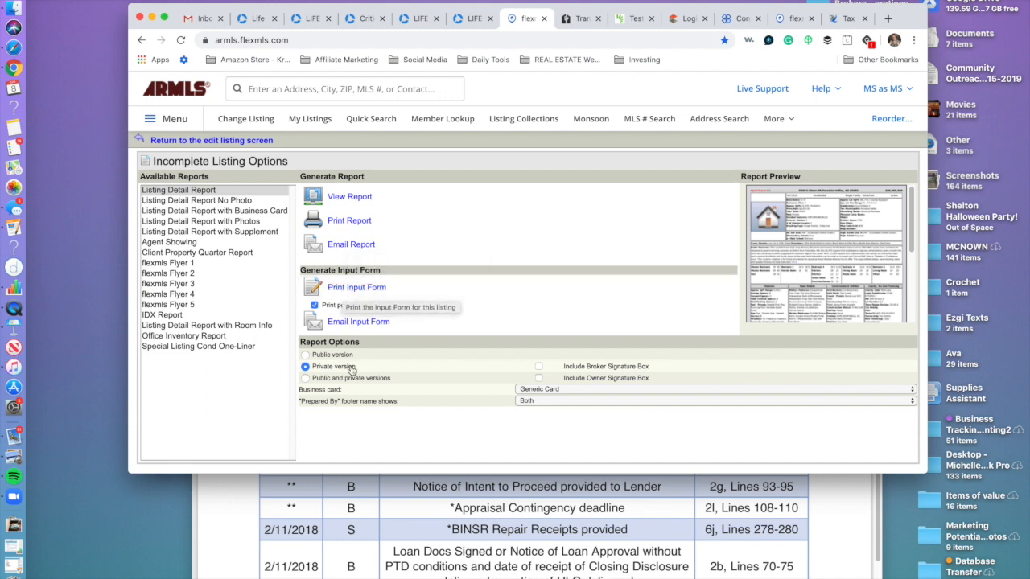
click(354, 287)
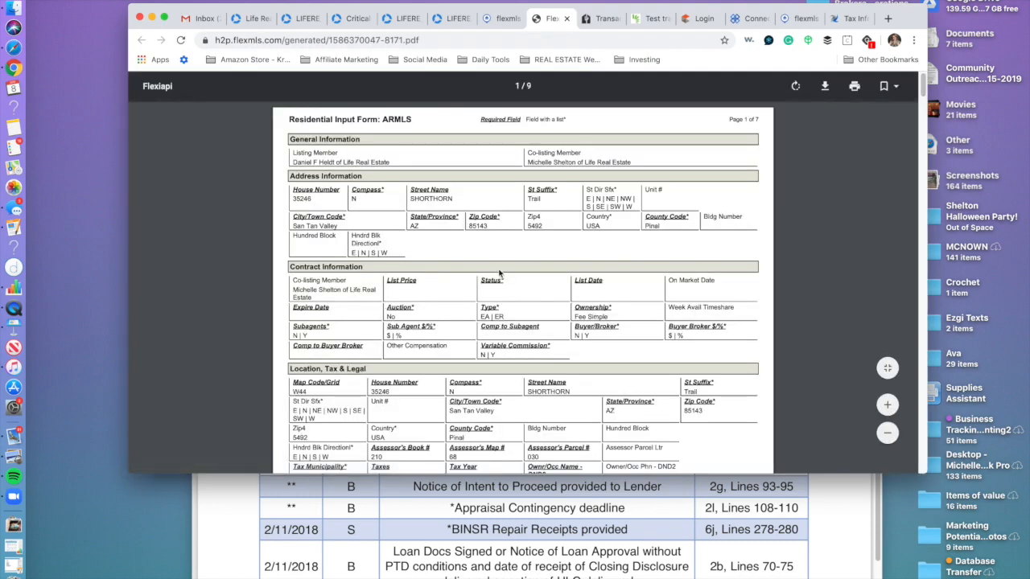
Scroll through the pages of the Residential Input Form PDF.
scroll(499, 273, down, 4)
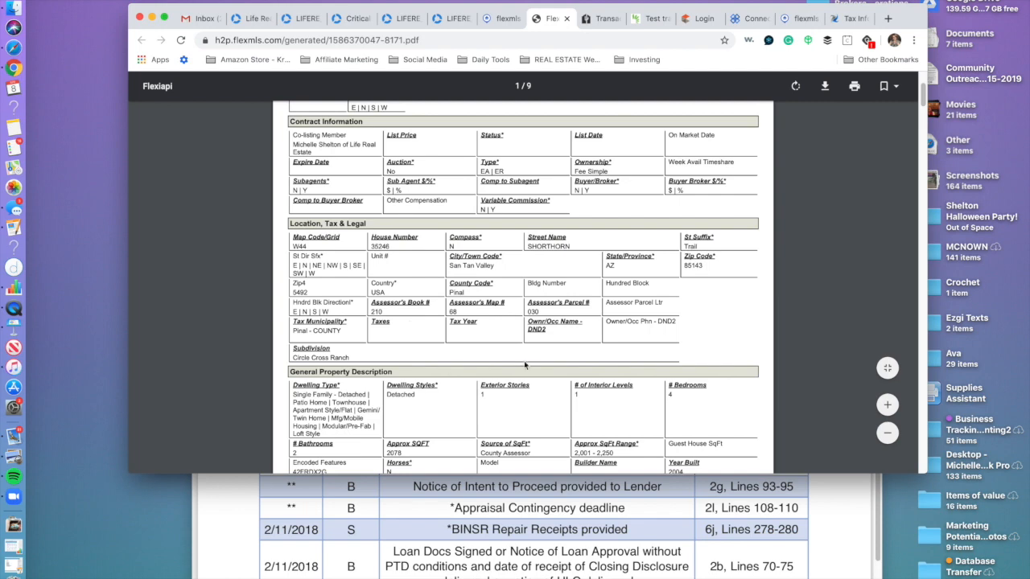
scroll(515, 358, down, 5)
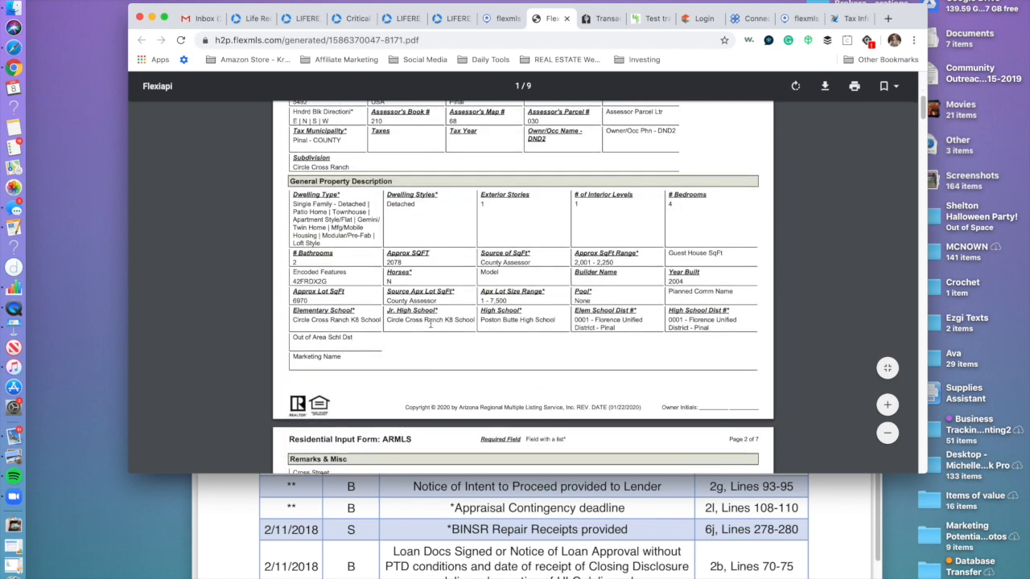
scroll(400, 348, down, 5)
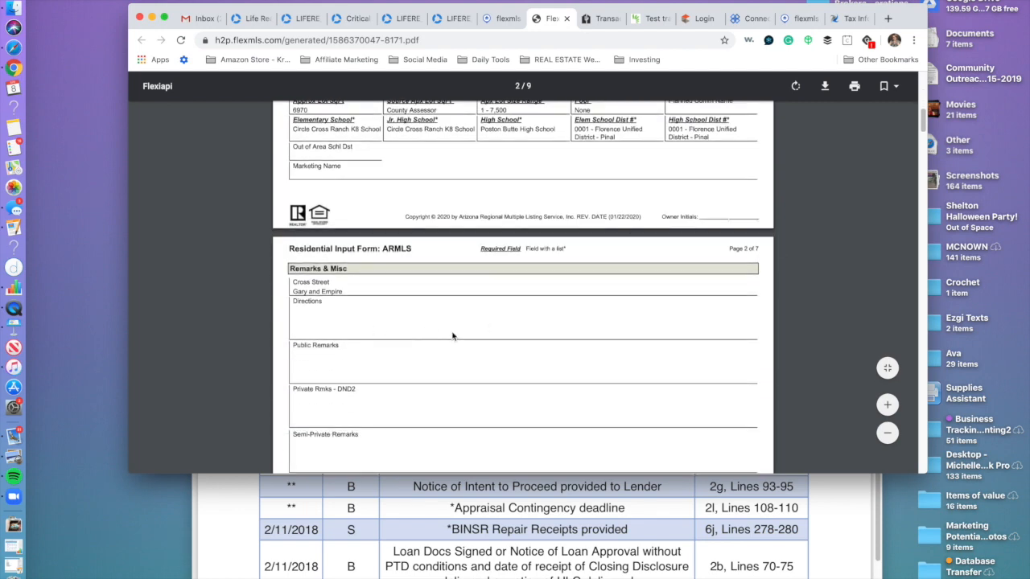
scroll(475, 321, down, 2)
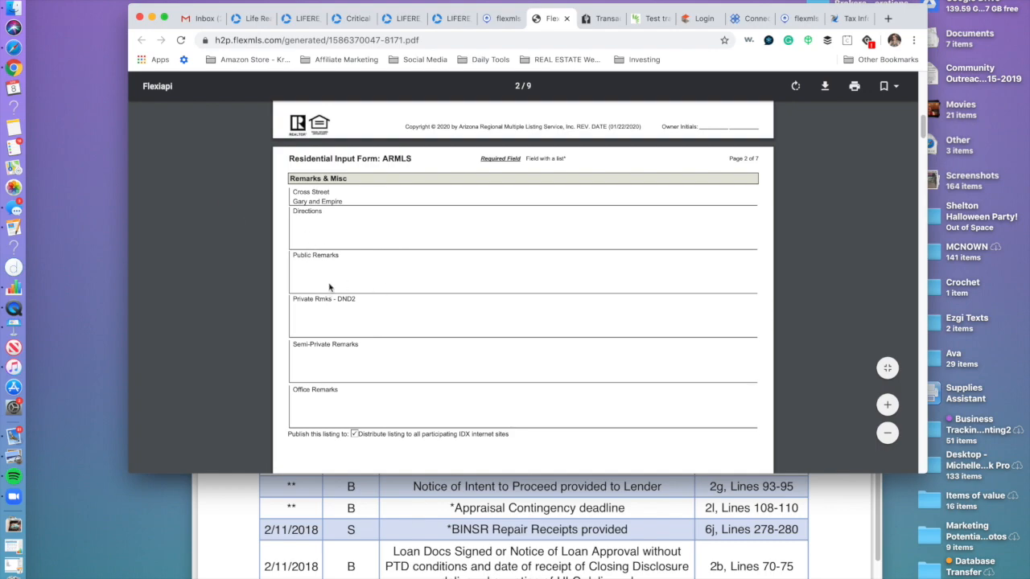
scroll(474, 337, down, 20)
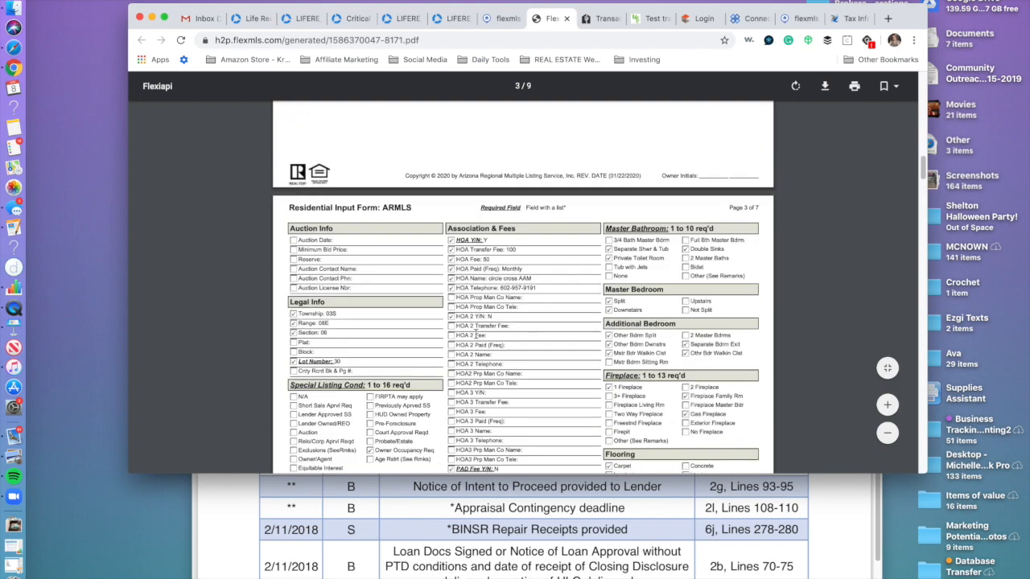
scroll(477, 330, up, 20)
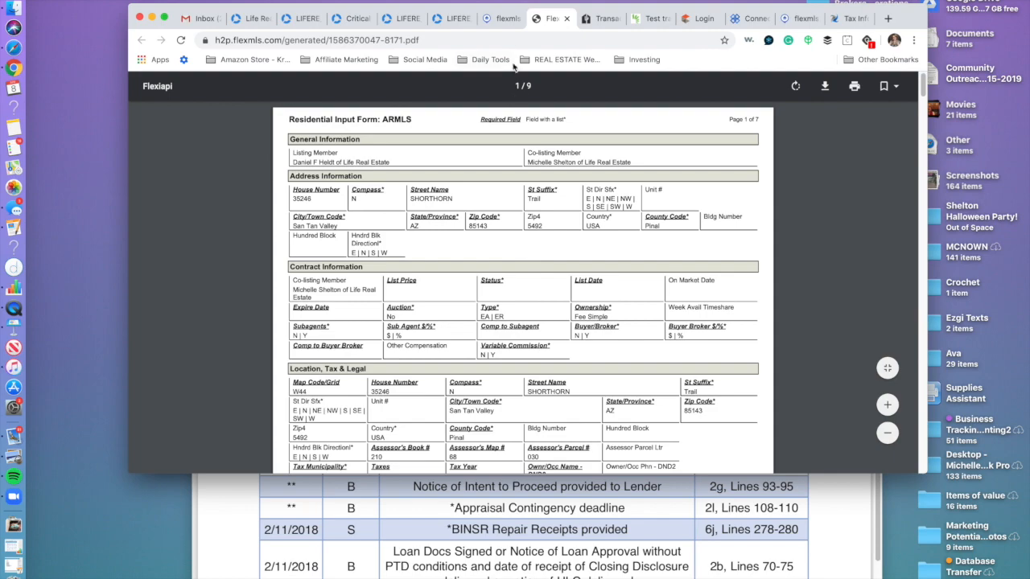
scroll(553, 301, down, 20)
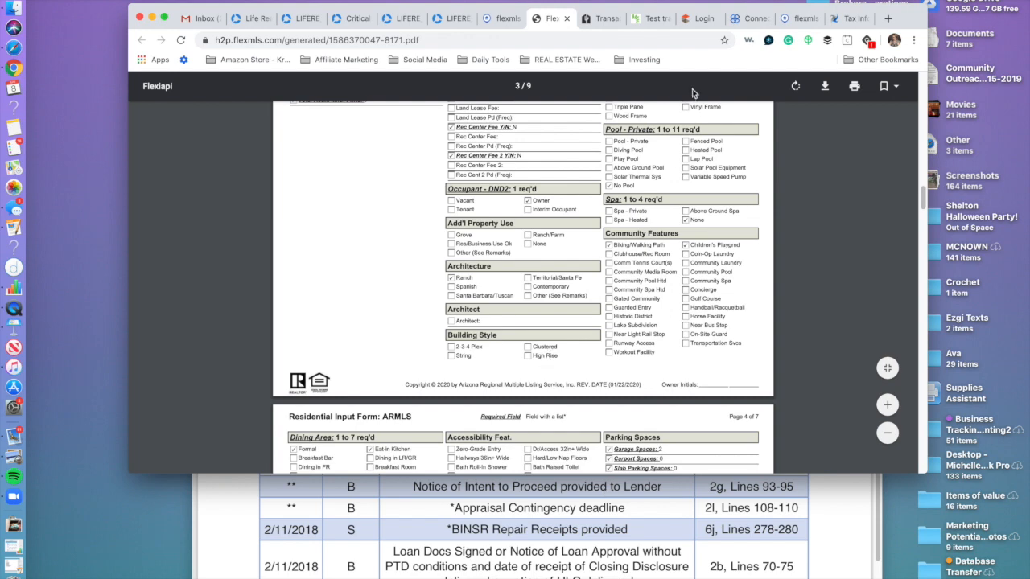
Glance at the TransactionDesk tab, recheck the PDF, then return to Incomplete Listing Options.
click(648, 17)
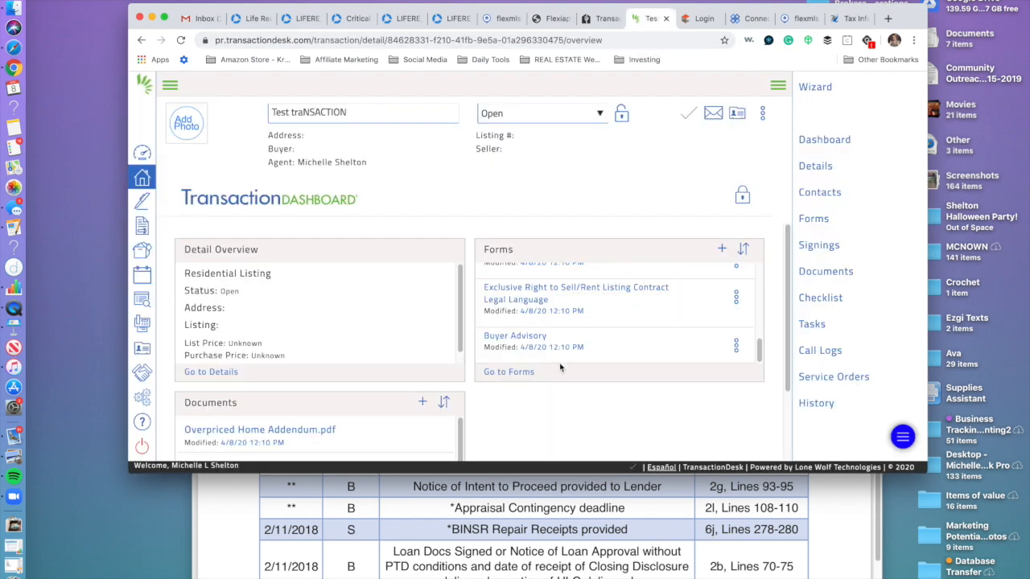
click(551, 18)
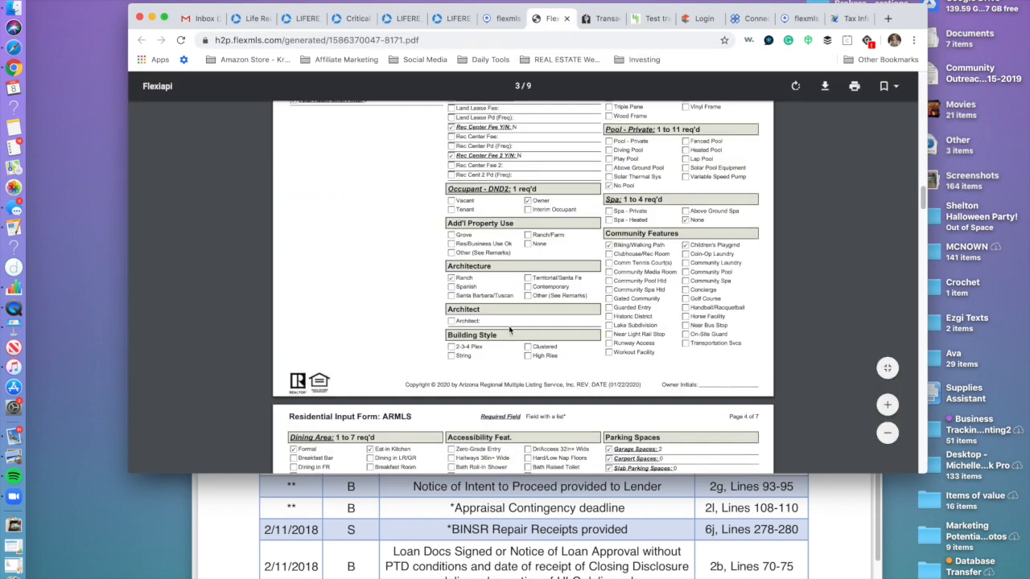
scroll(509, 330, down, 15)
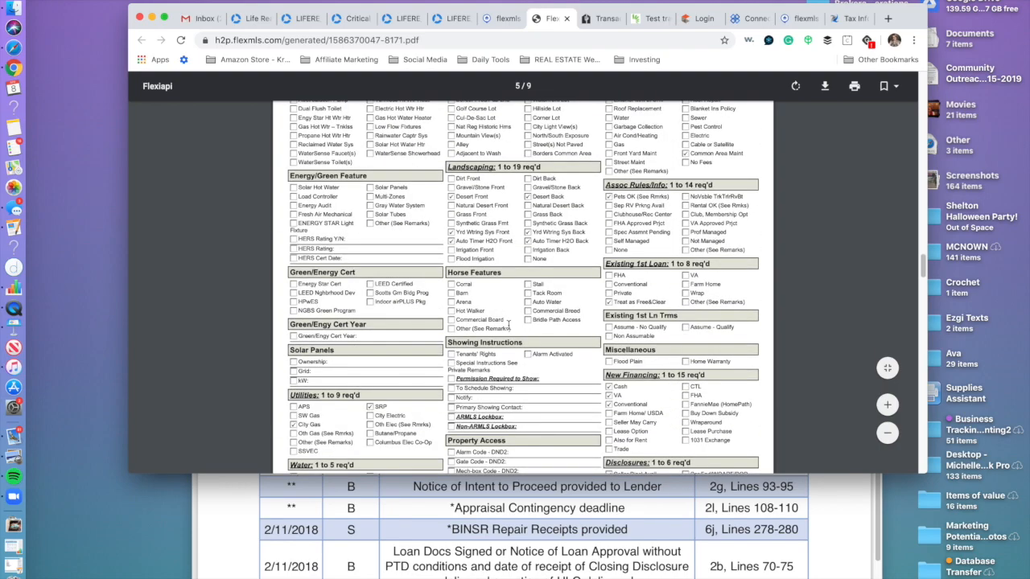
scroll(509, 325, down, 15)
scroll(508, 325, up, 15)
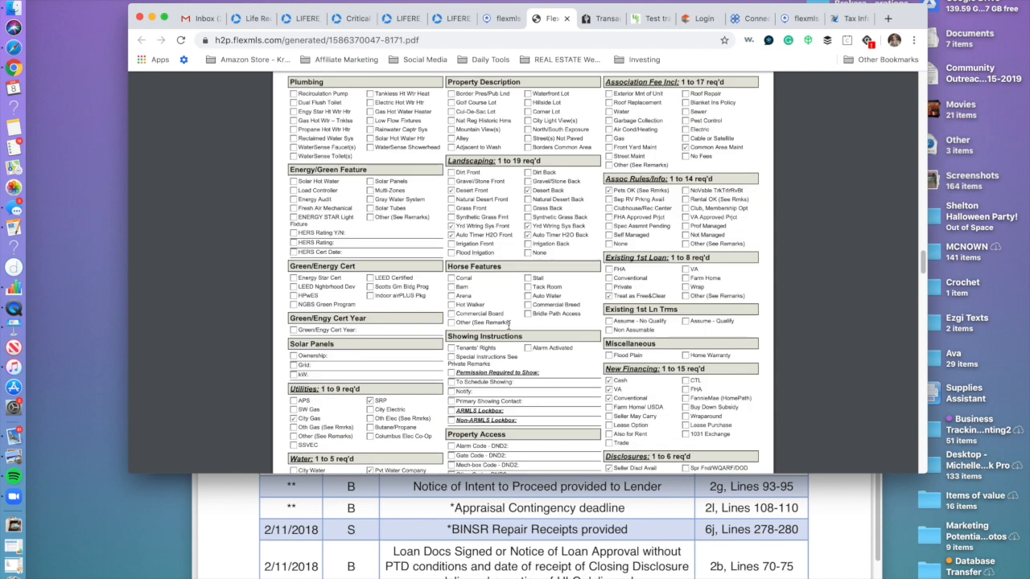
scroll(510, 325, up, 3)
click(493, 18)
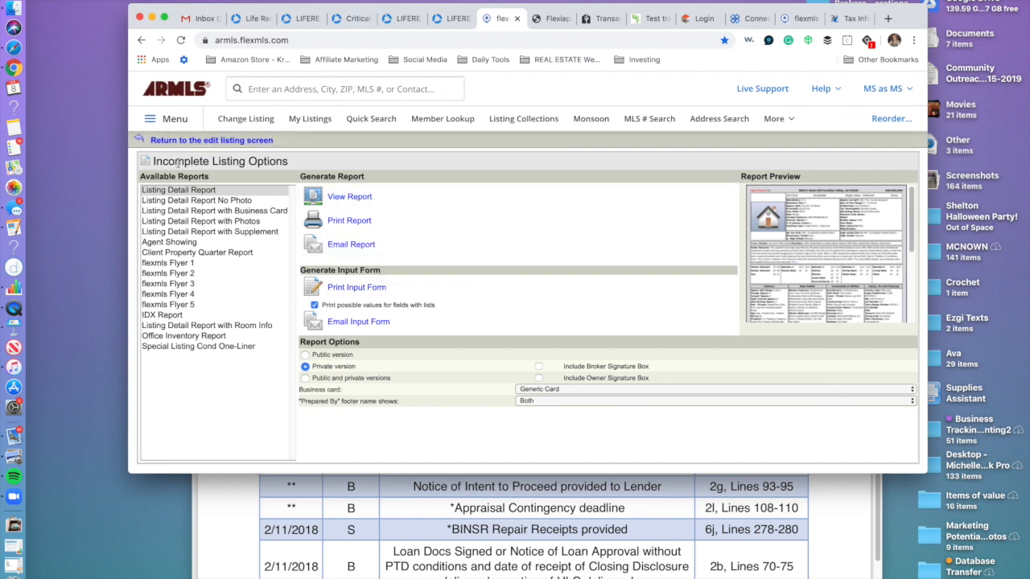
View the listing's photos page, then return to the edit listing screen.
scroll(579, 320, down, 1)
scroll(579, 316, up, 1)
click(169, 139)
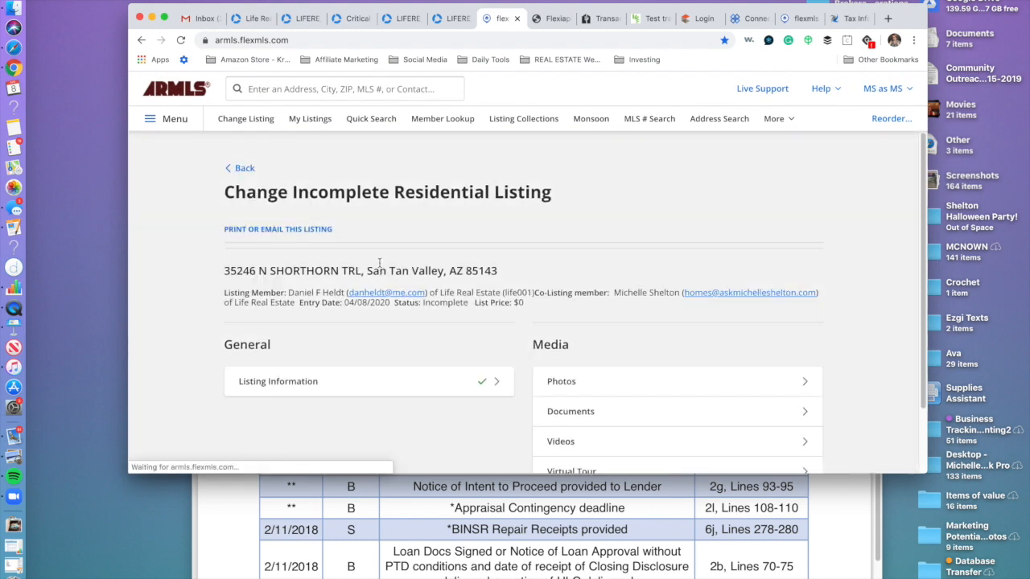
click(587, 381)
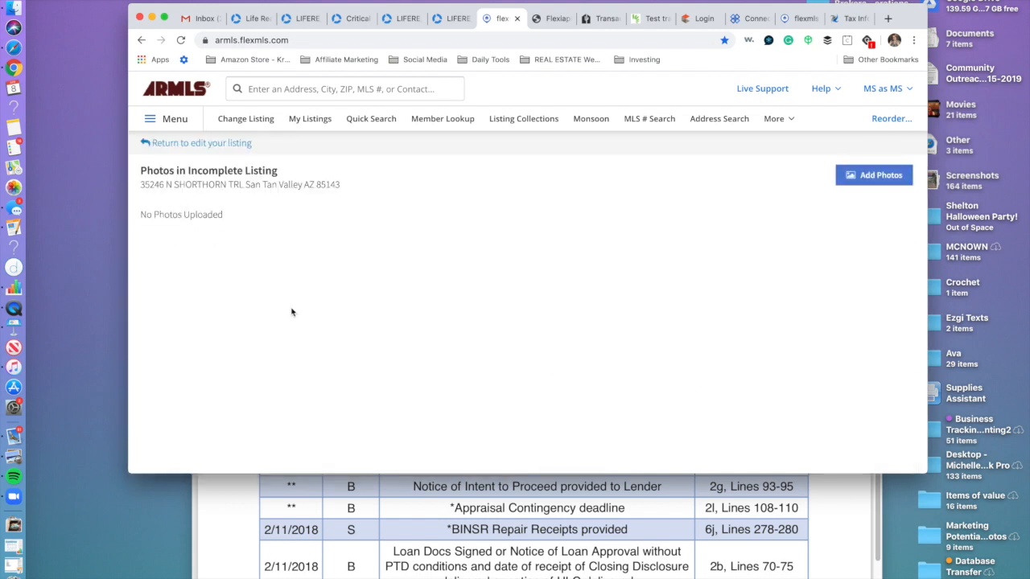
click(157, 143)
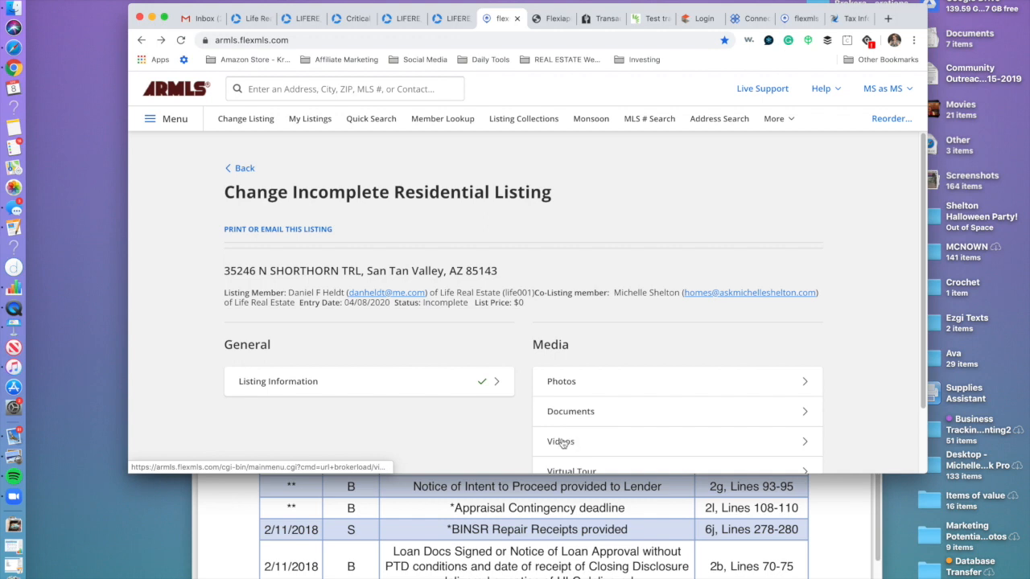
scroll(560, 442, down, 2)
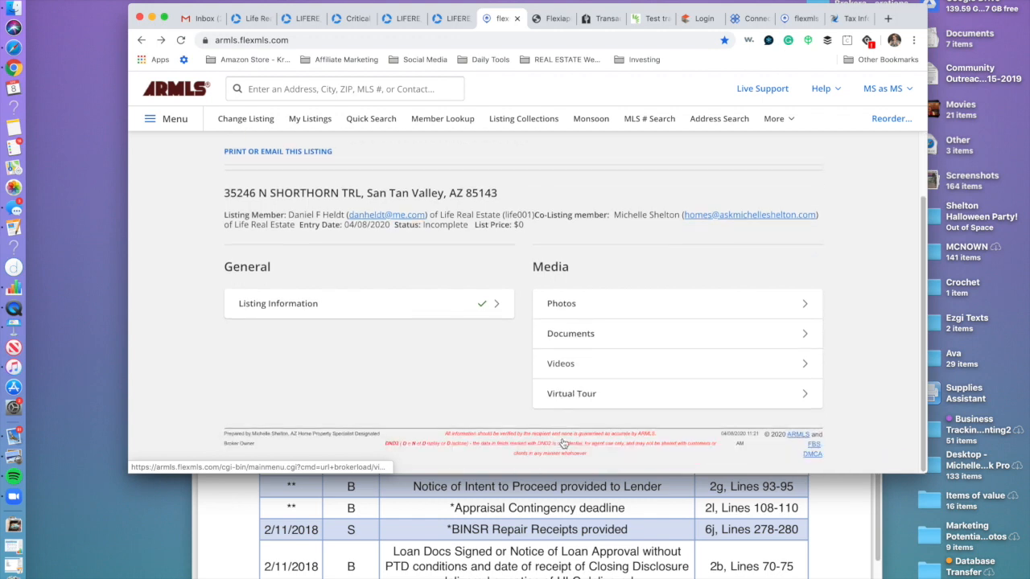
Look over the Documents Add Document form, then reopen the Listing Information entry form.
click(557, 334)
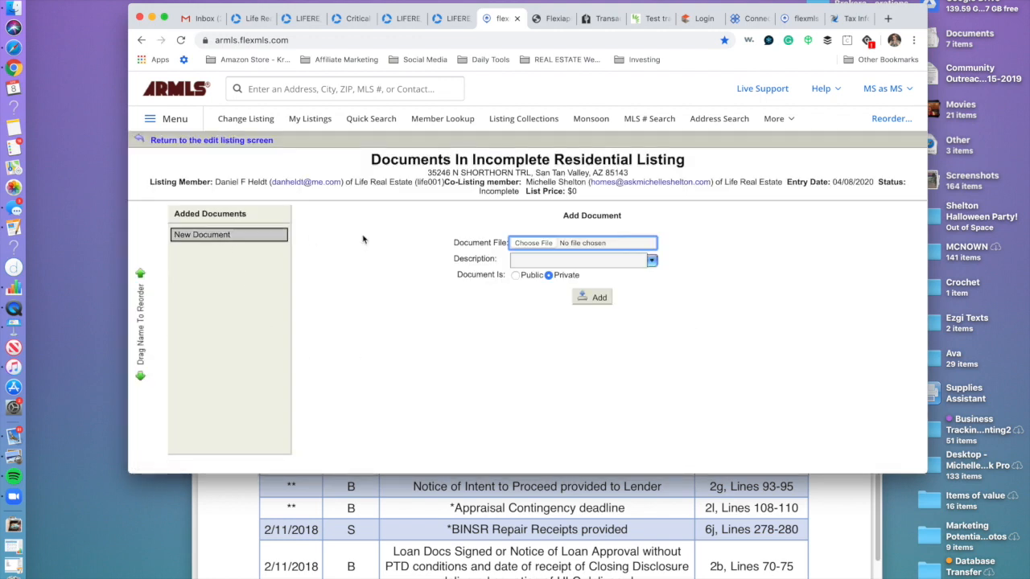
click(526, 259)
click(464, 349)
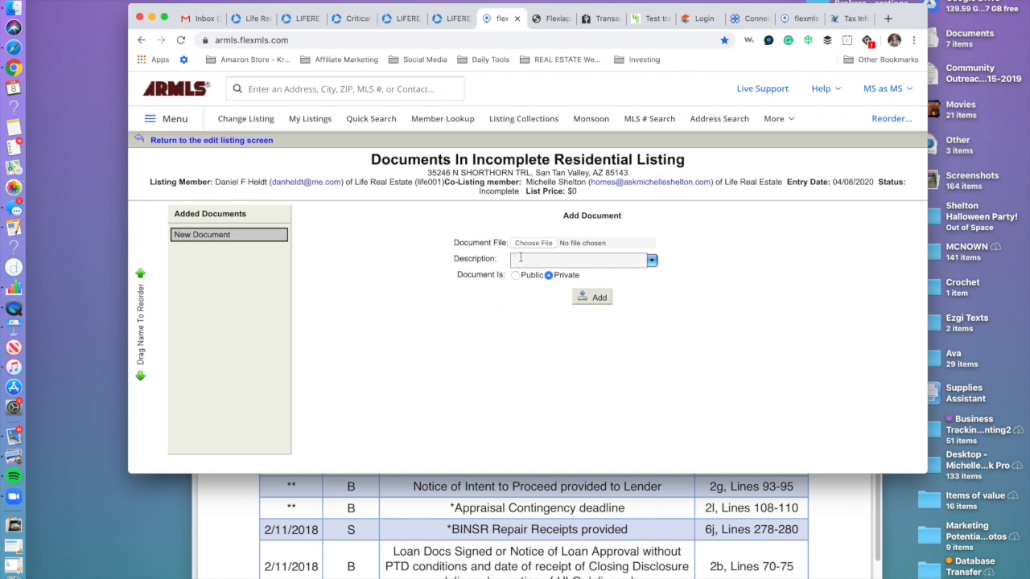
click(186, 141)
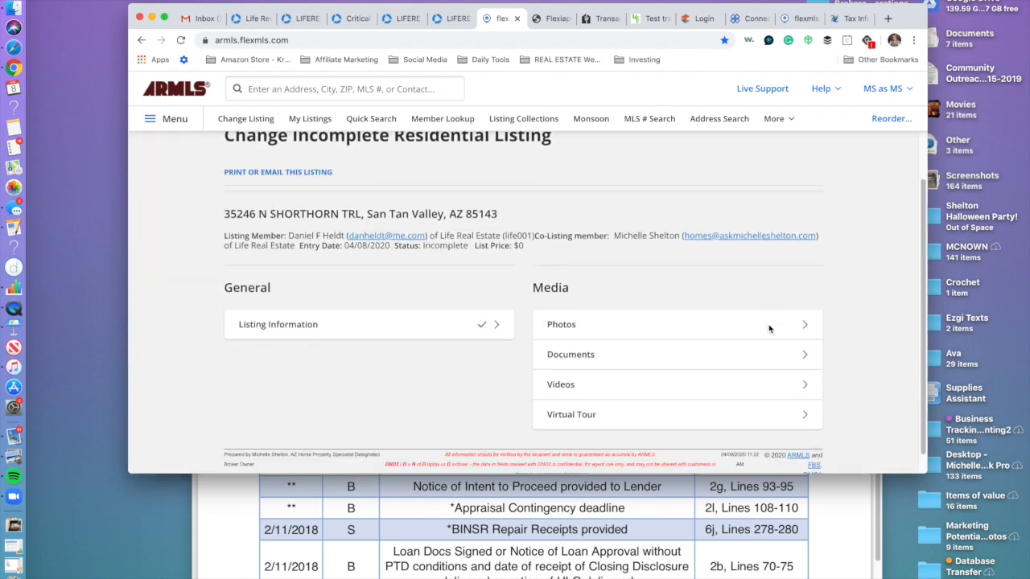
scroll(724, 322, down, 1)
click(293, 306)
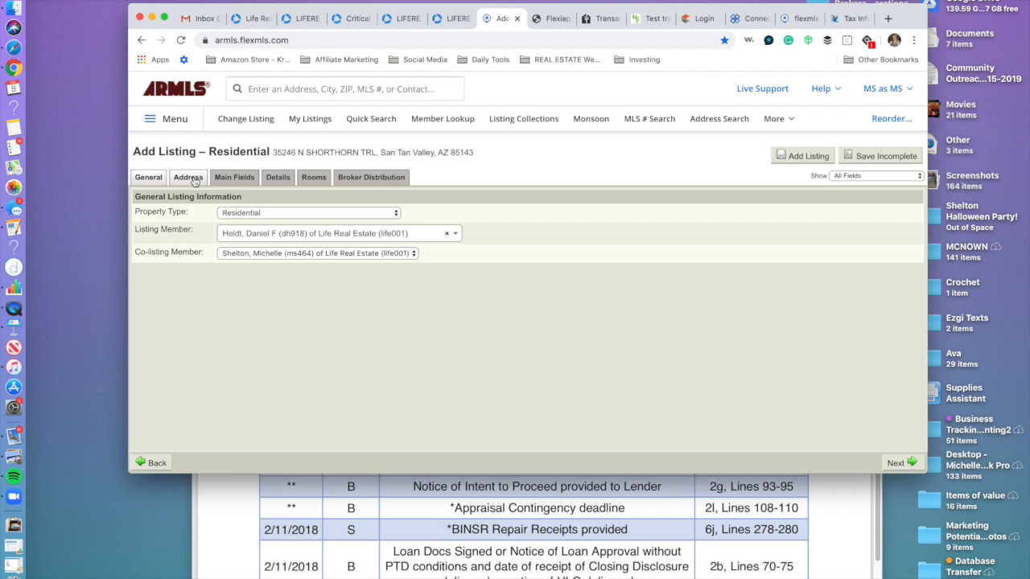
Review the Address tab and the Main Fields Status choices without changing anything.
click(193, 178)
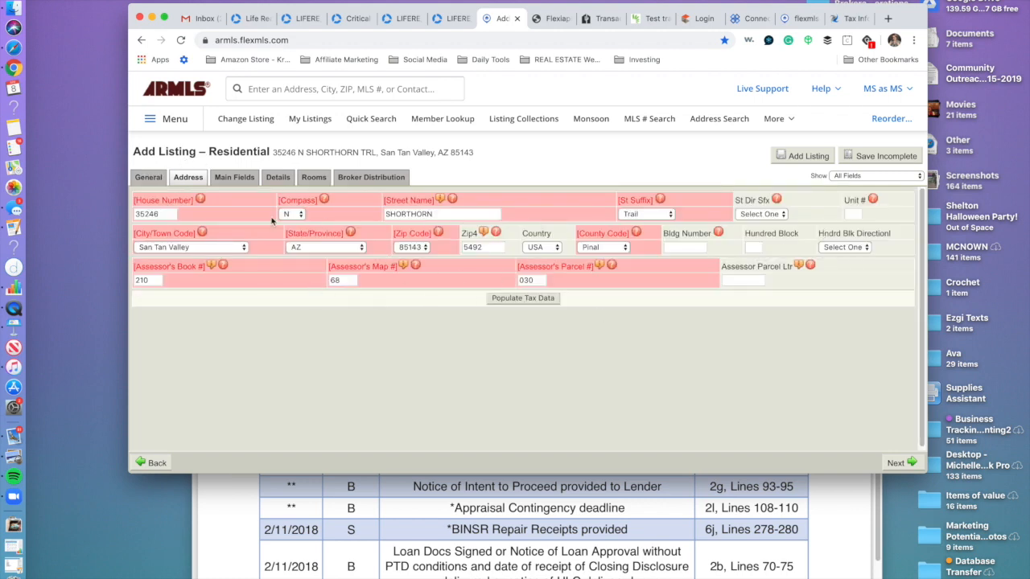
click(230, 177)
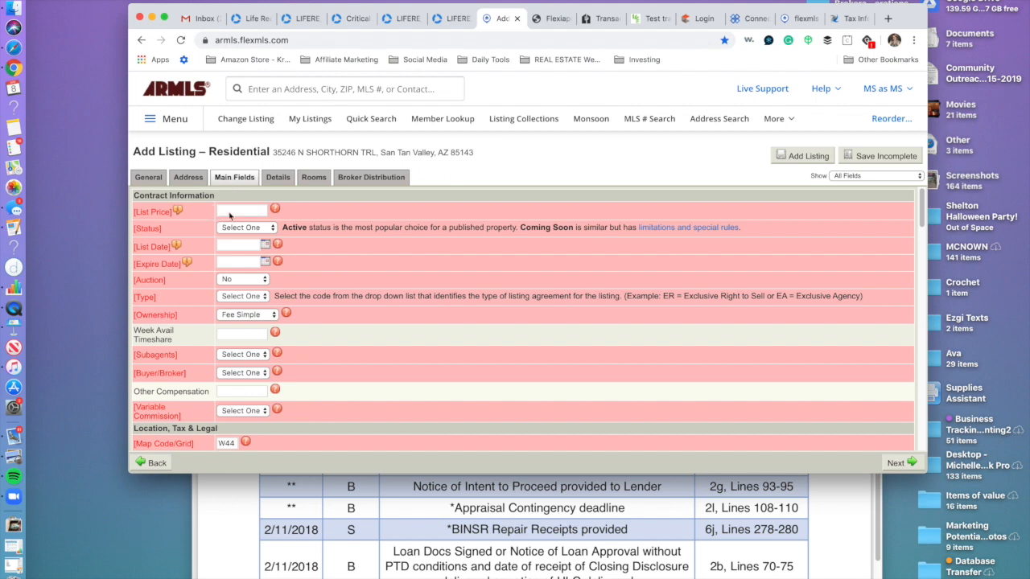
click(271, 230)
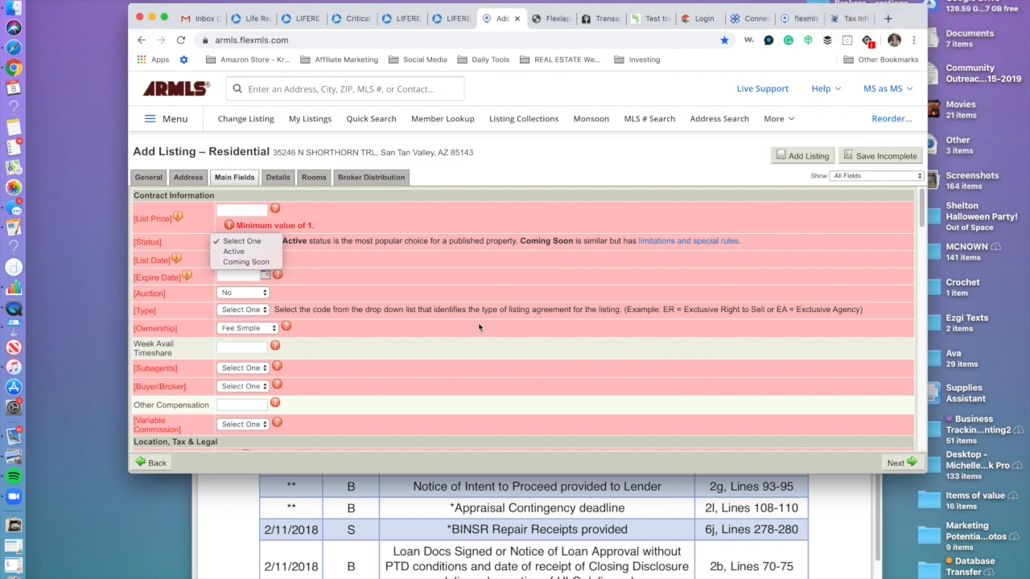
click(300, 294)
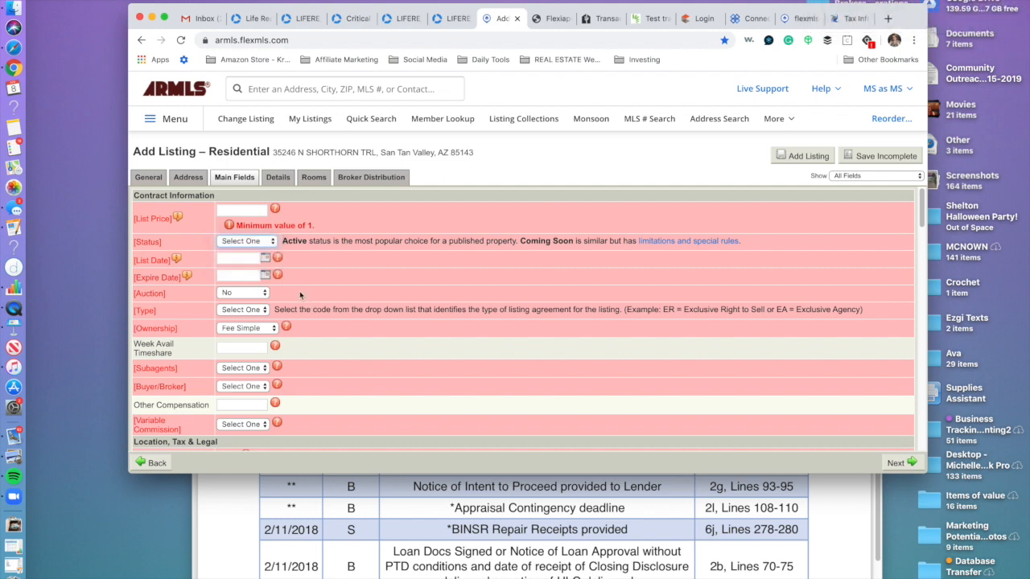
Set the List Date to April 8, 2020, leaving the Expire Date unchanged.
click(265, 257)
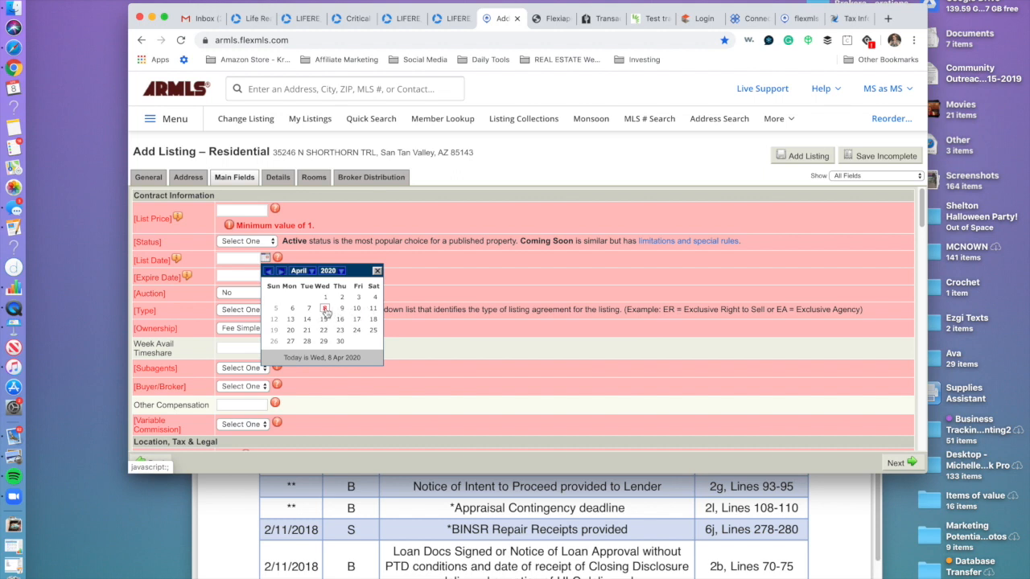
click(358, 310)
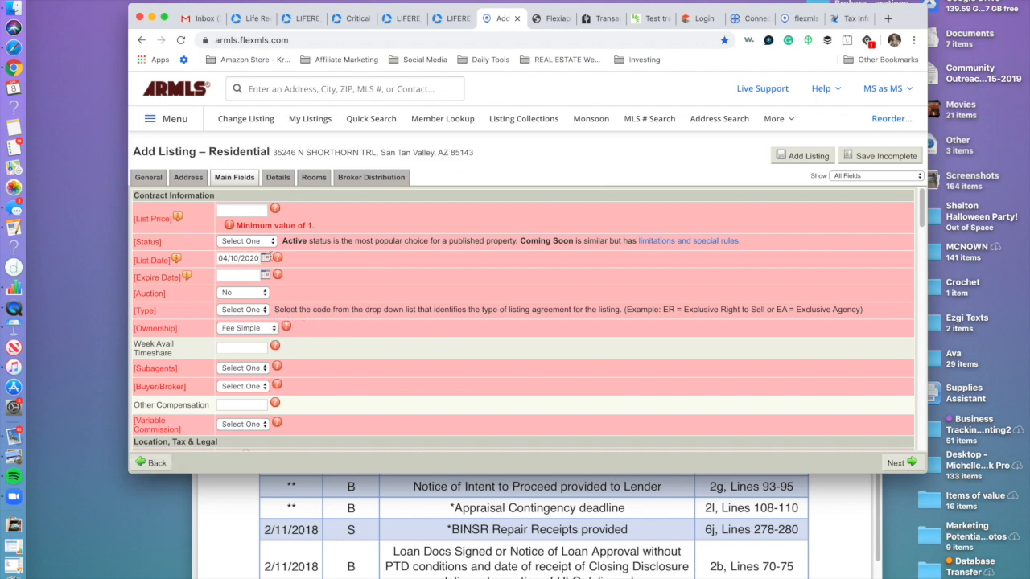
click(265, 259)
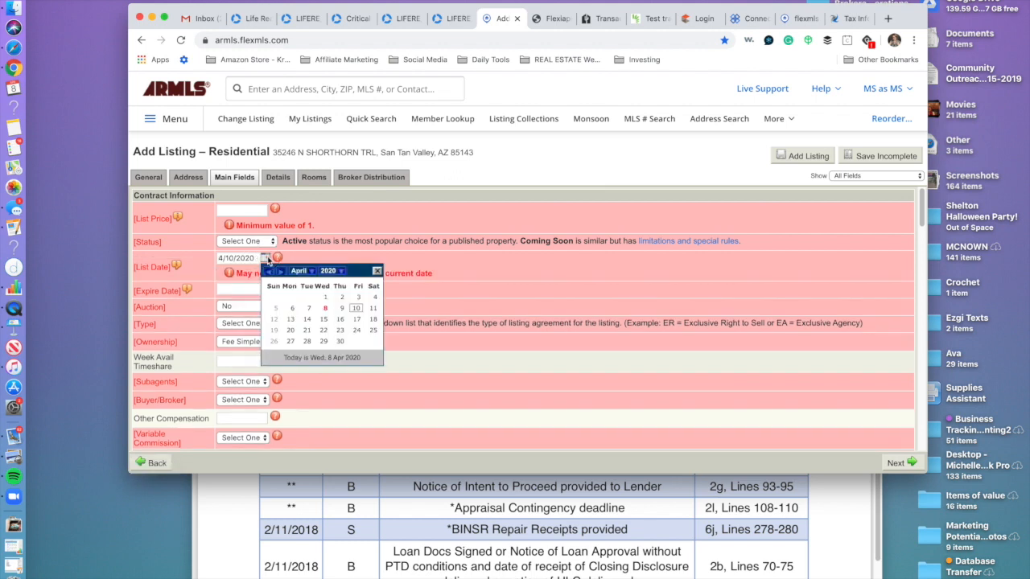
click(325, 308)
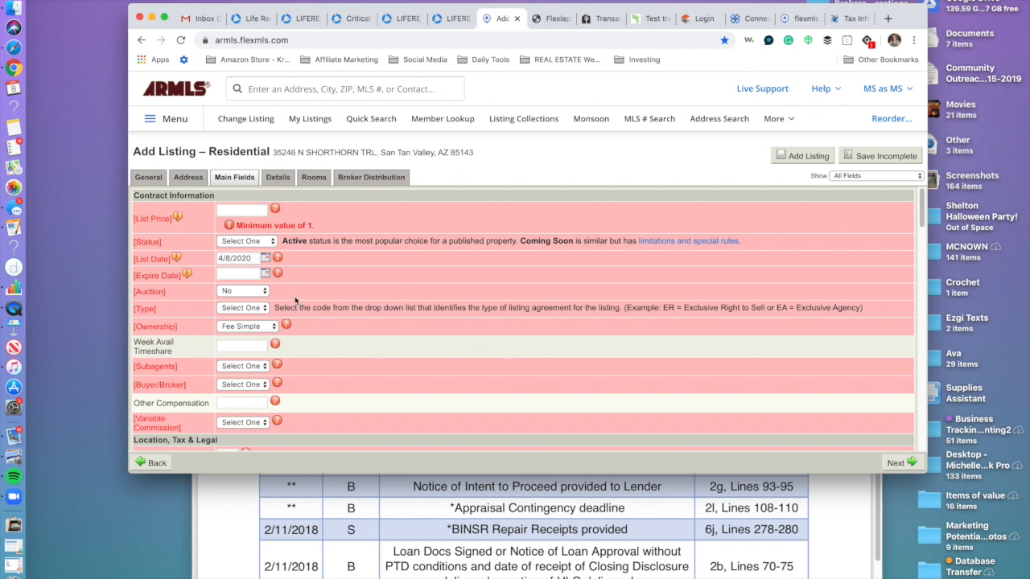
click(265, 275)
click(478, 267)
Check Subdivision Circle Cross Ranch and the Taxes field, then view the parcel's tax info in Monsoon.
scroll(256, 314, down, 6)
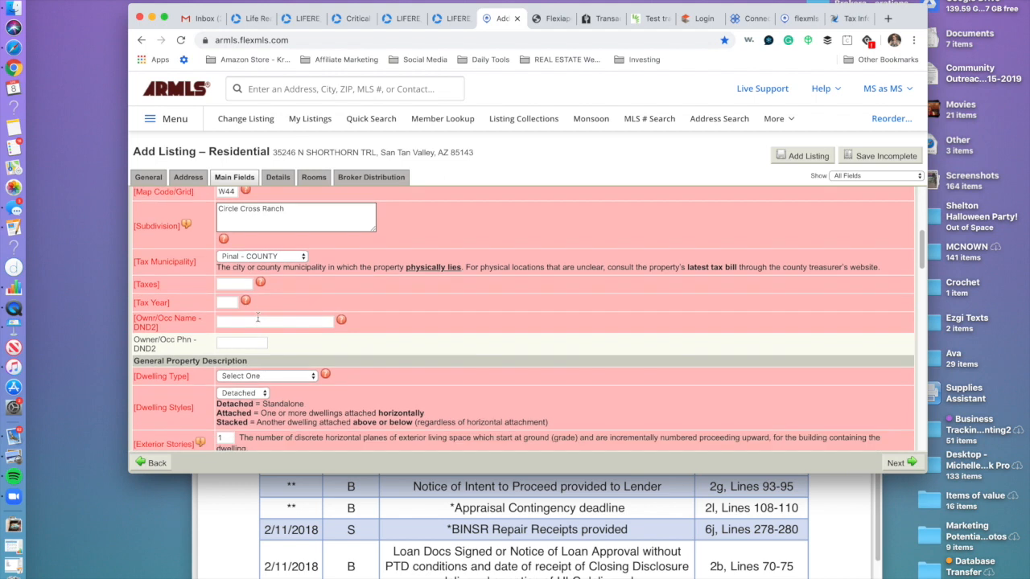
click(308, 214)
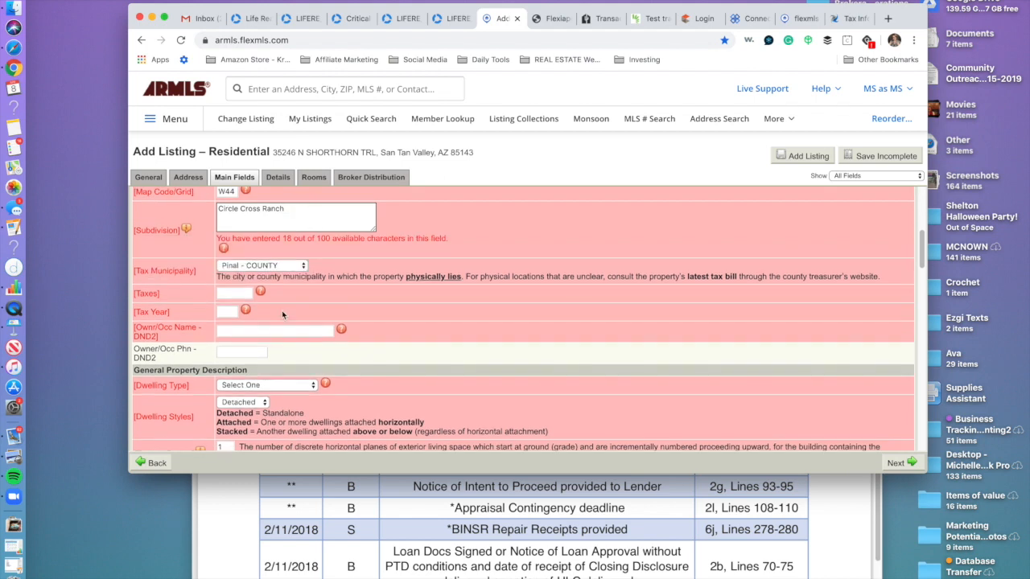
scroll(284, 312, down, 1)
click(242, 238)
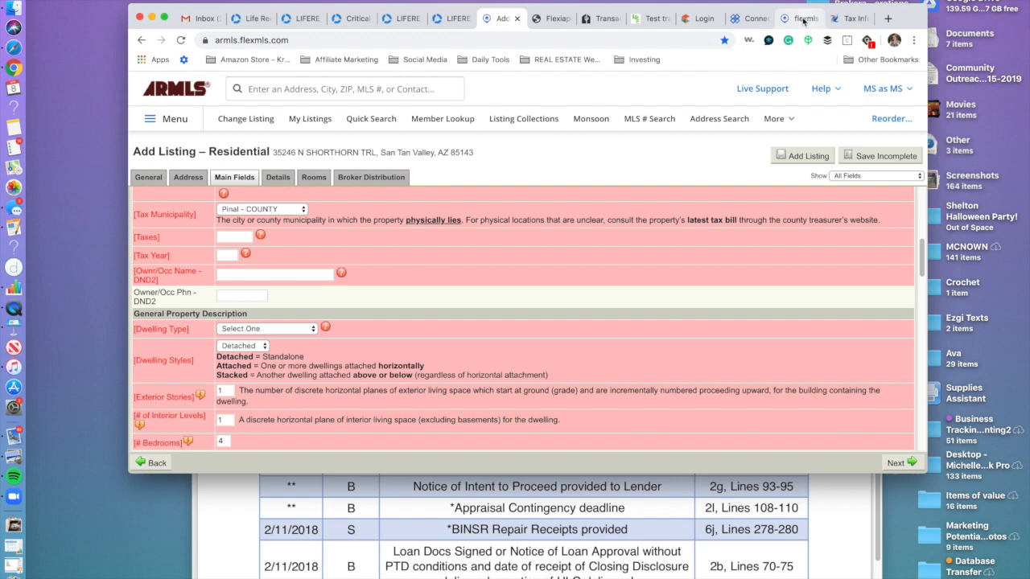
click(850, 17)
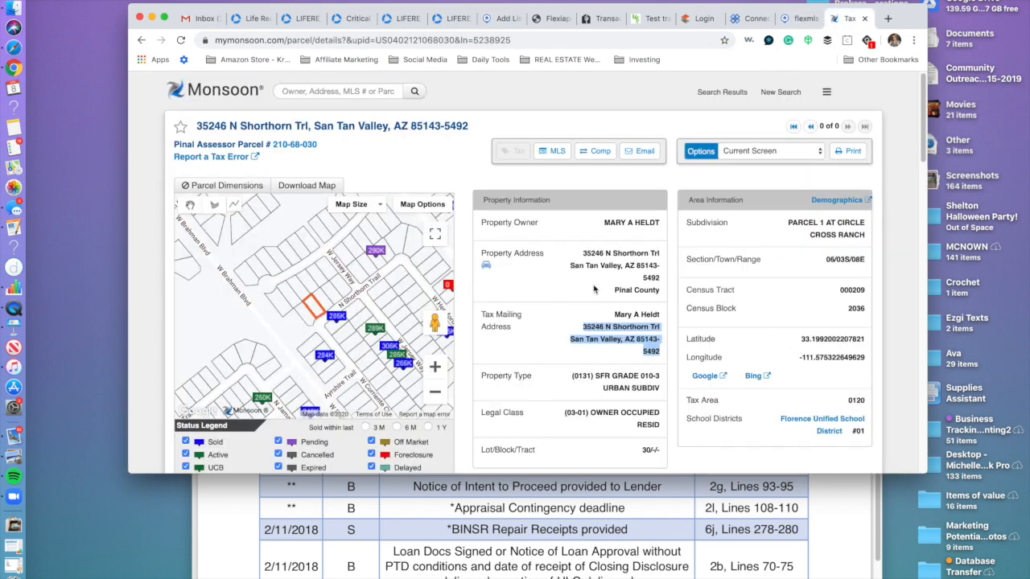
Scroll through Monsoon's structure, deed, loan and tax details, then switch back to Flexmls.
scroll(834, 351, down, 4)
scroll(834, 352, down, 10)
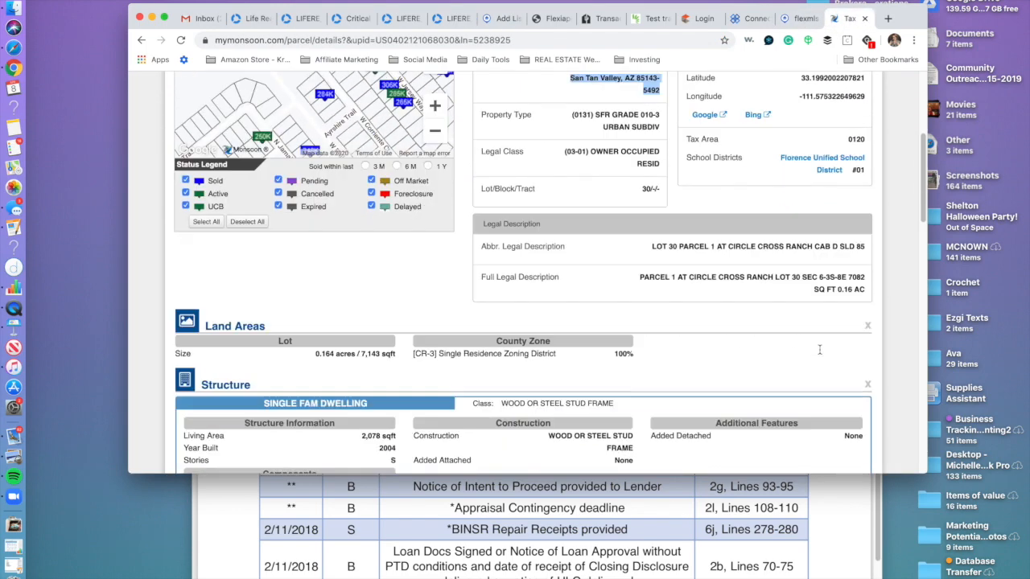
scroll(816, 354, down, 4)
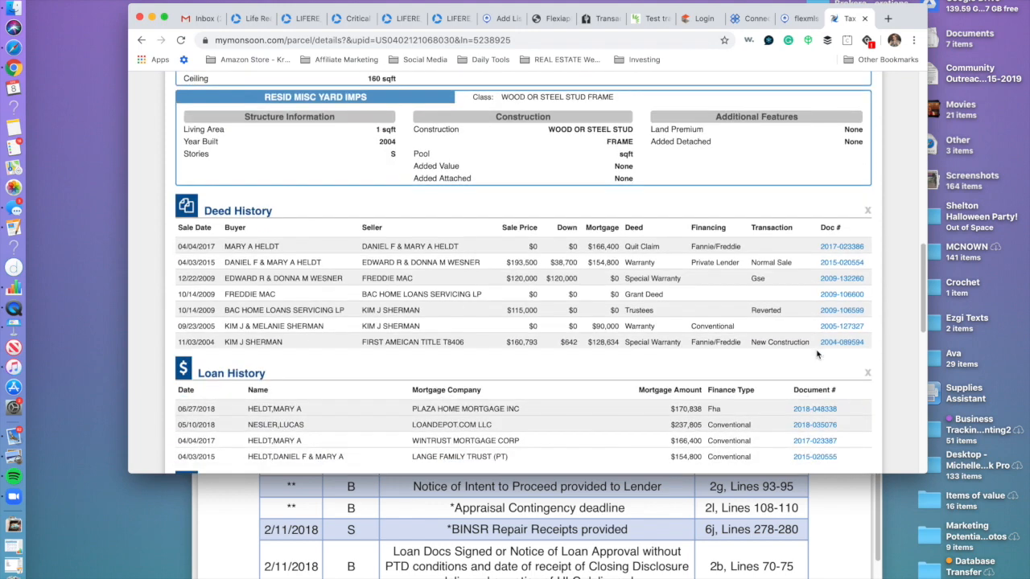
scroll(816, 354, up, 7)
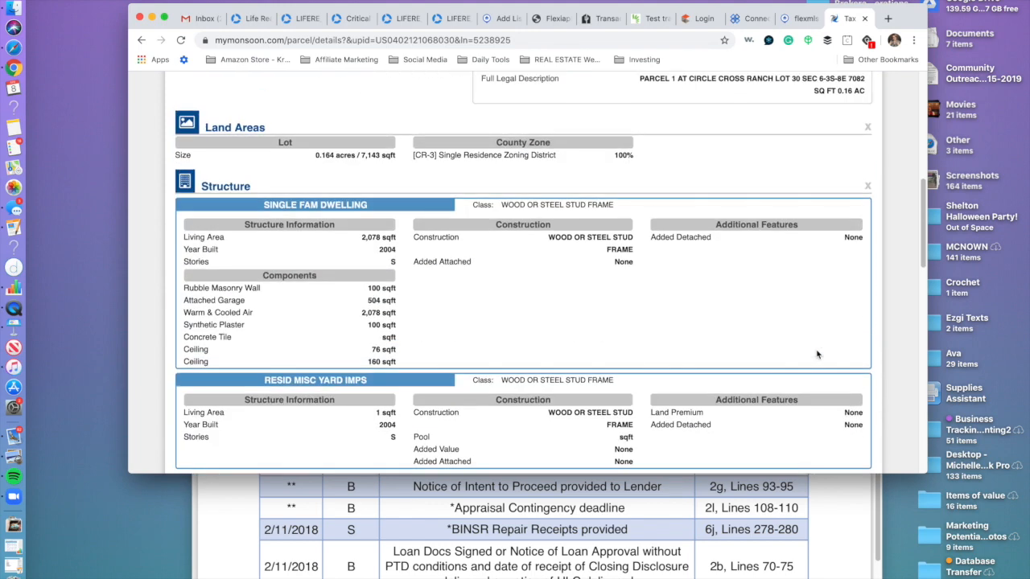
scroll(816, 354, up, 4)
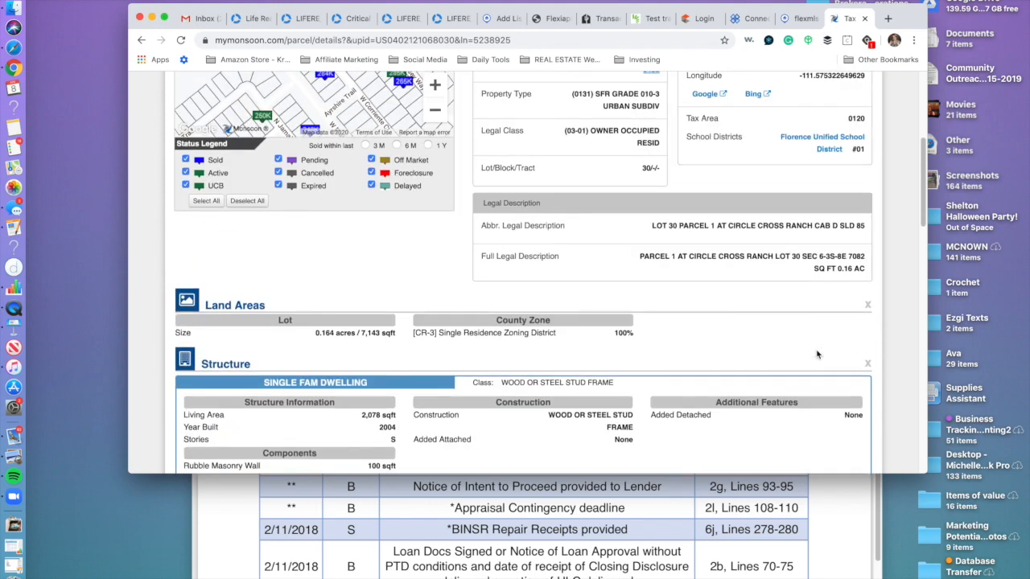
scroll(816, 354, down, 20)
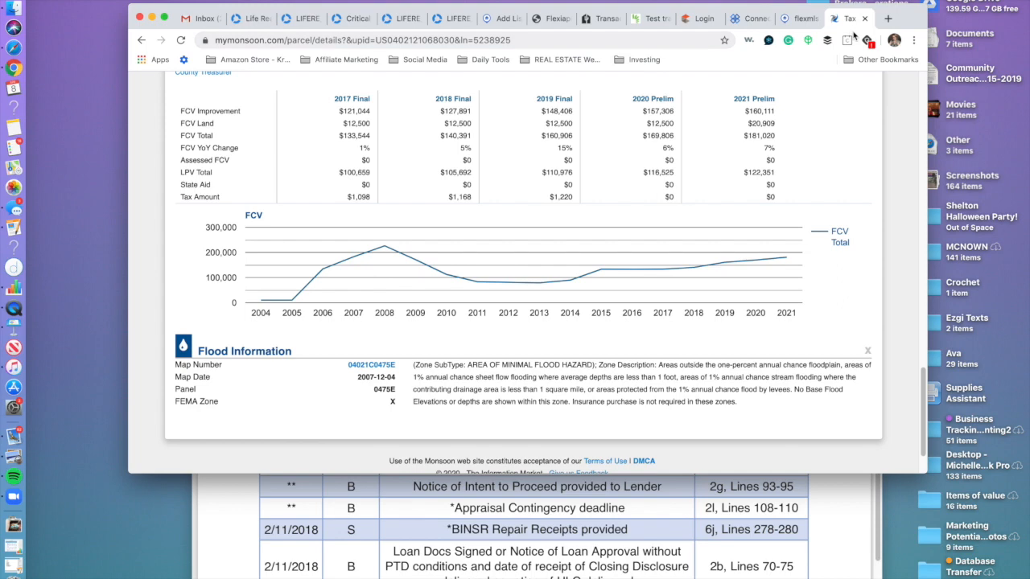
click(799, 18)
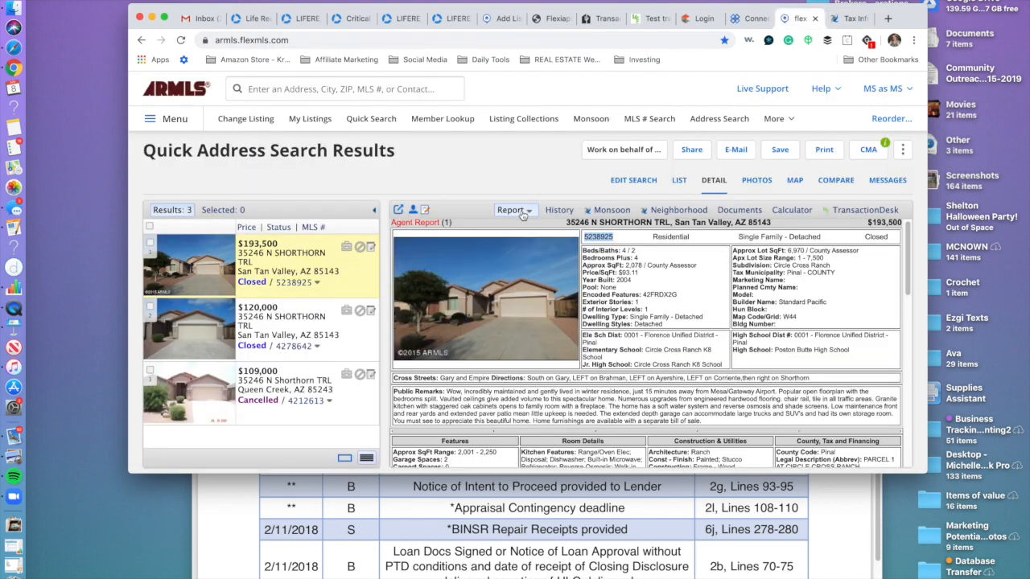
Return to the Add Listing form and move from Directions into the empty Public Remarks field.
click(505, 18)
drag(541, 18, 746, 18)
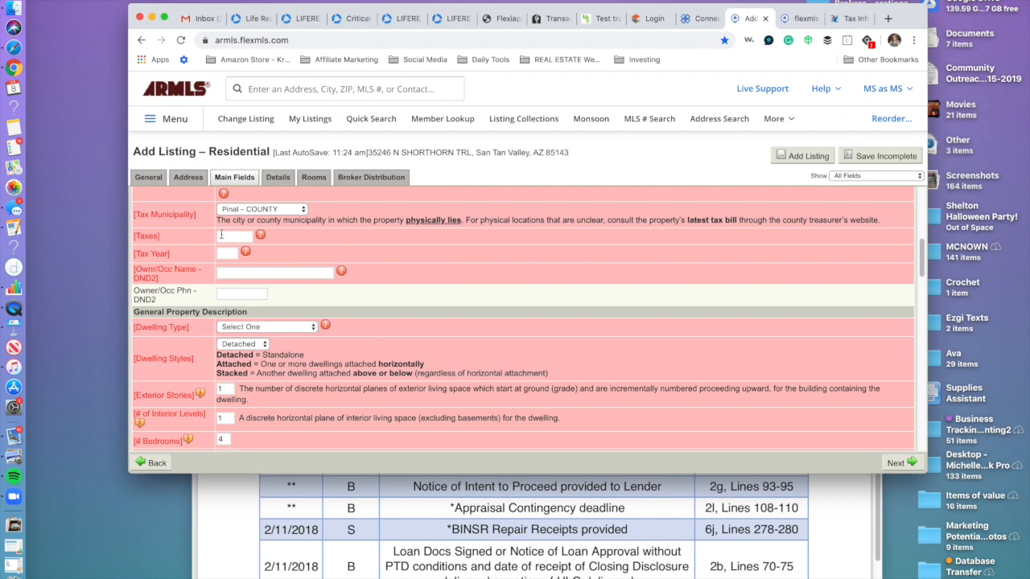
scroll(323, 390, down, 4)
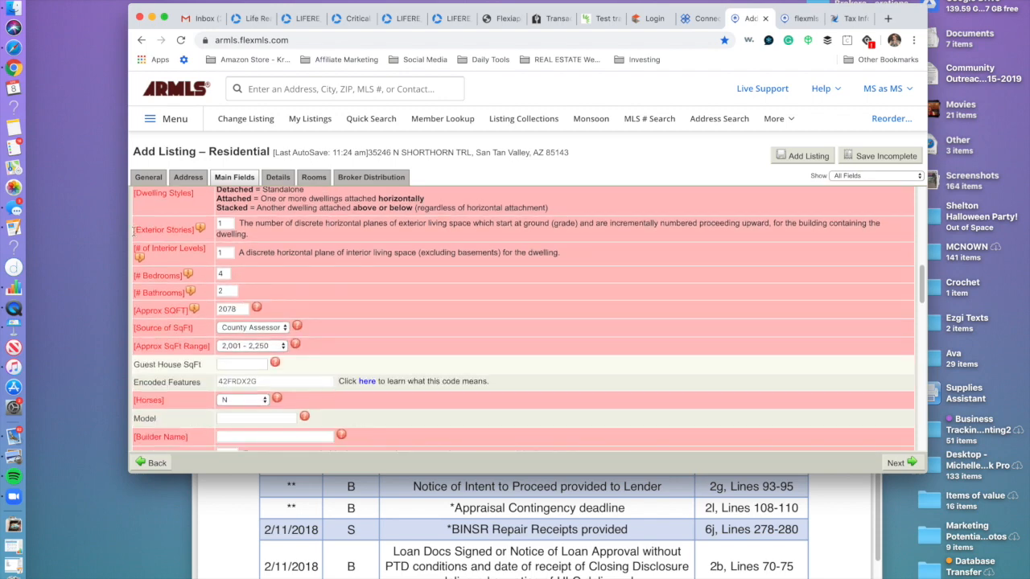
scroll(343, 338, down, 10)
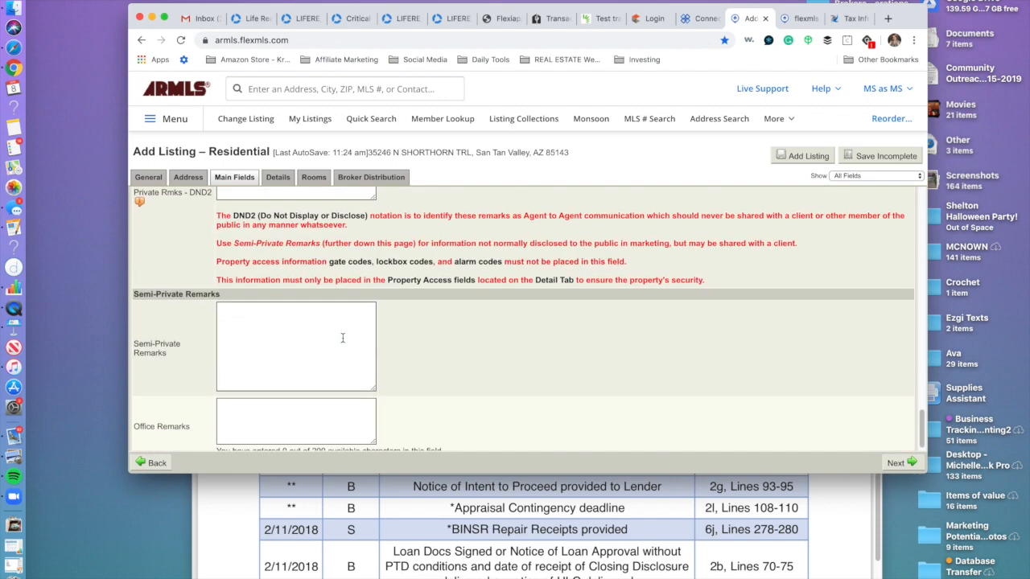
scroll(343, 337, up, 10)
click(314, 353)
scroll(153, 414, up, 1)
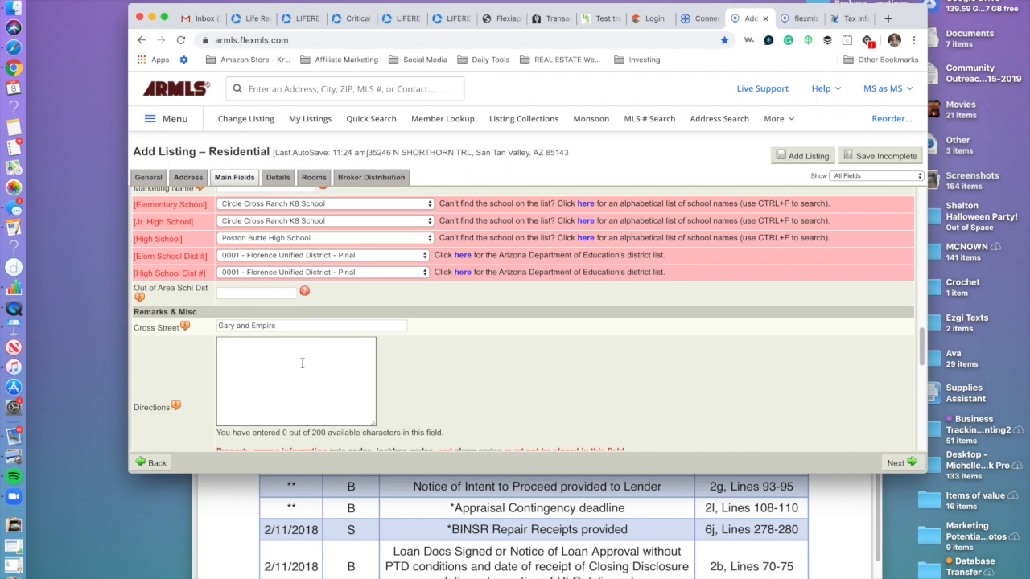
key(Tab)
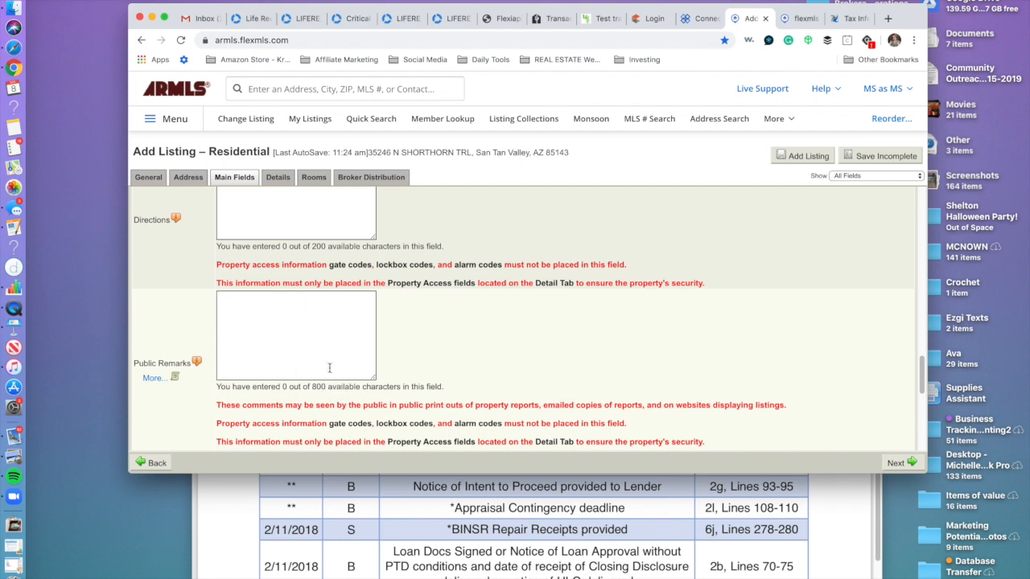
text(Marketing to b)
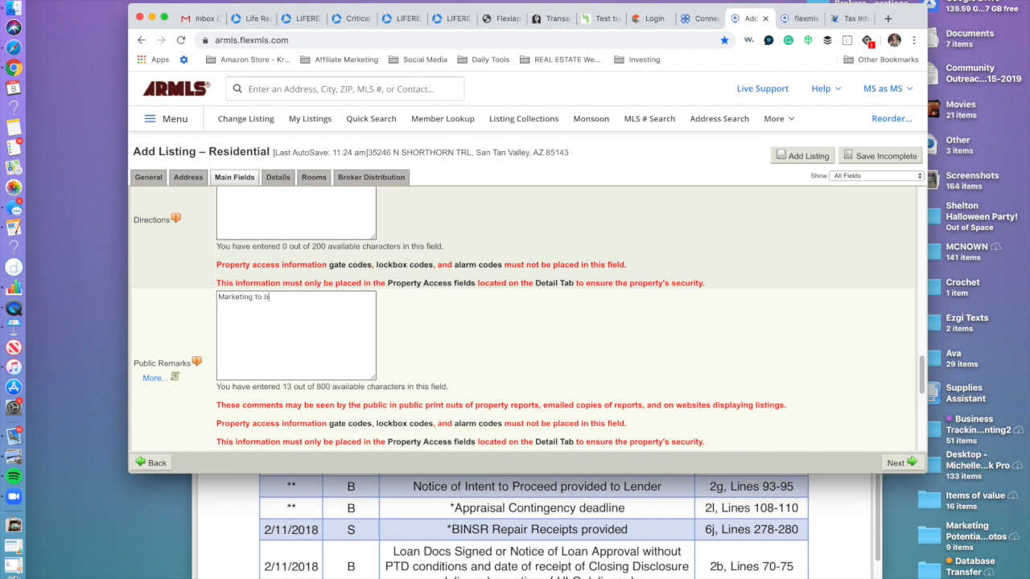
text(e write)
text(en by agent and approved by seller.)
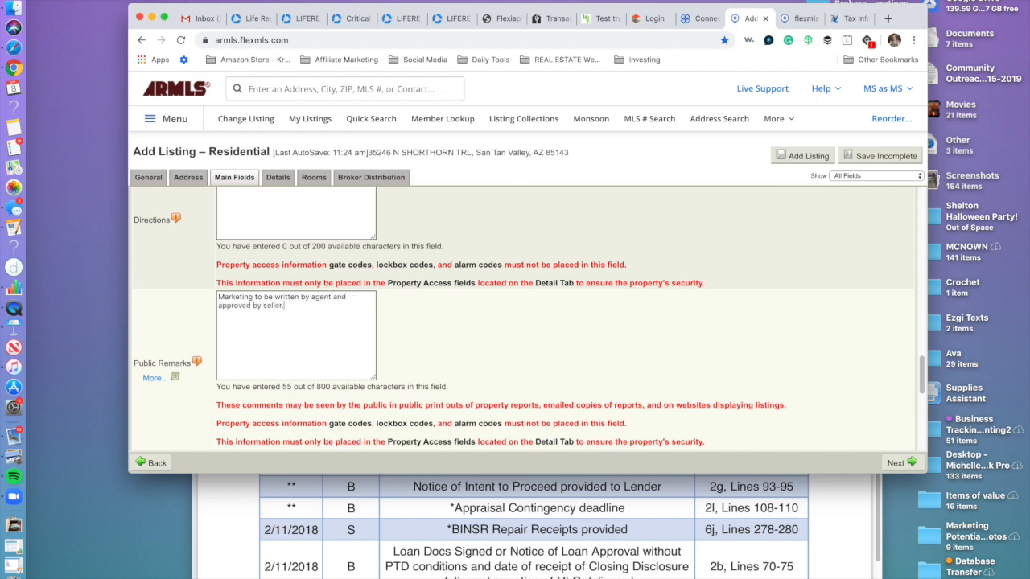
scroll(467, 352, down, 3)
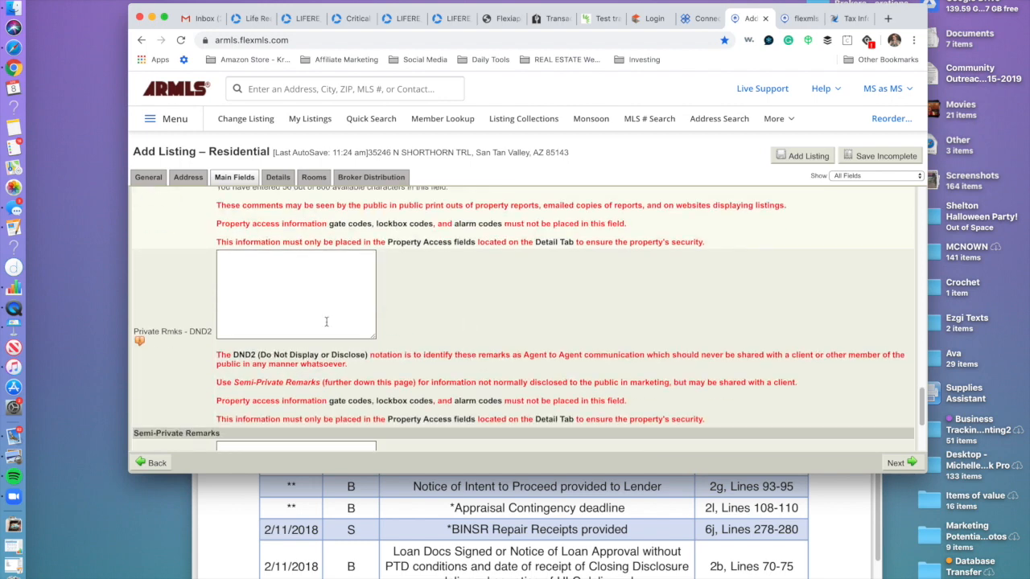
click(280, 271)
scroll(354, 289, down, 1)
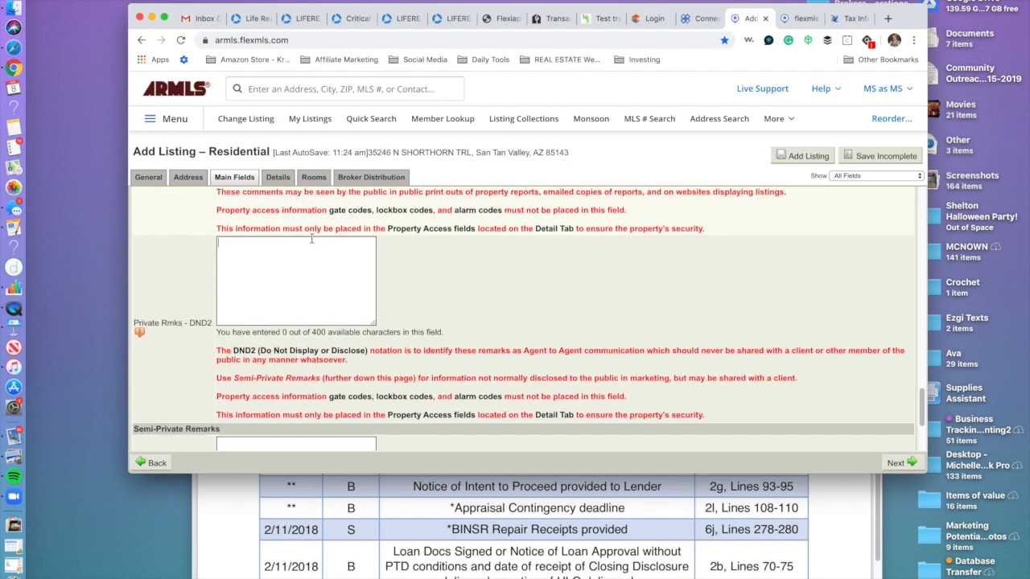
scroll(434, 259, up, 3)
drag(288, 232, 227, 211)
key(super+c)
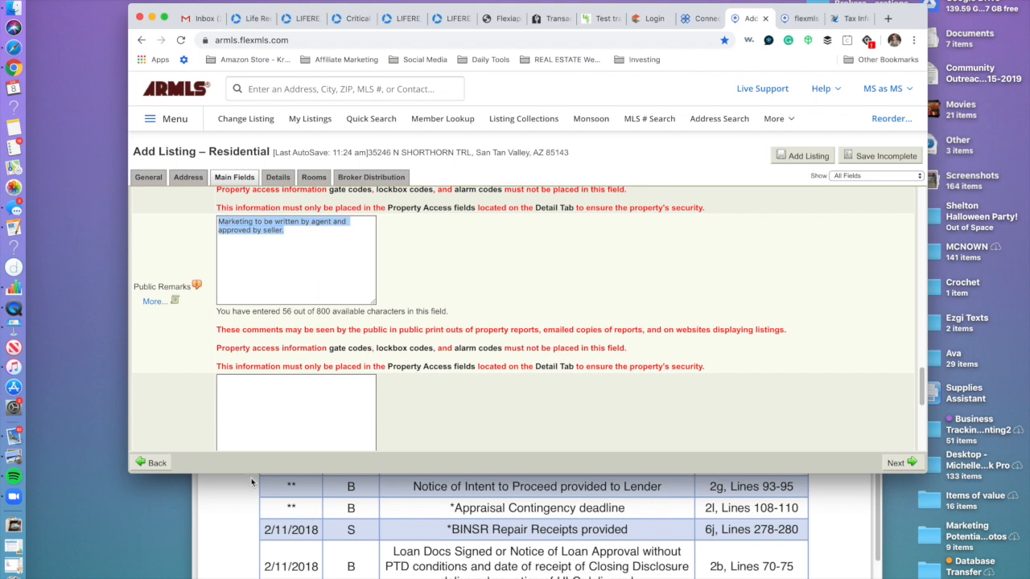
click(279, 387)
key(super+v)
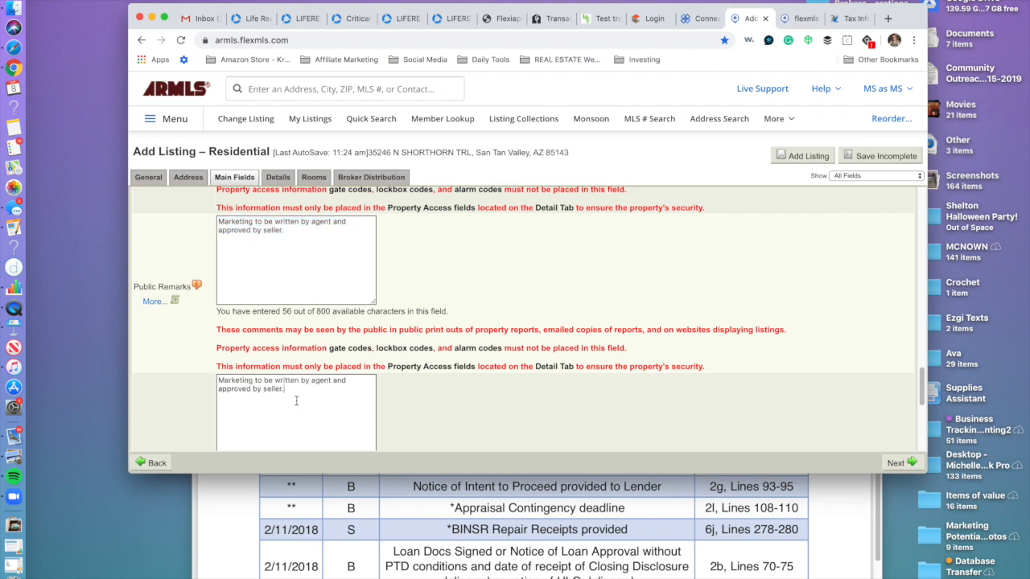
scroll(296, 401, down, 3)
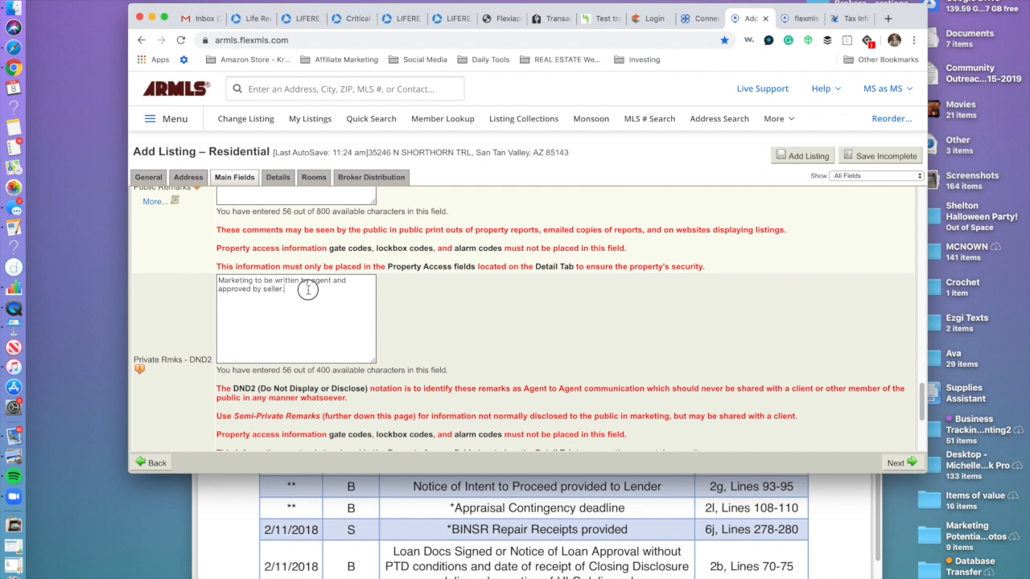
drag(307, 290, 208, 270)
key(BackSpace)
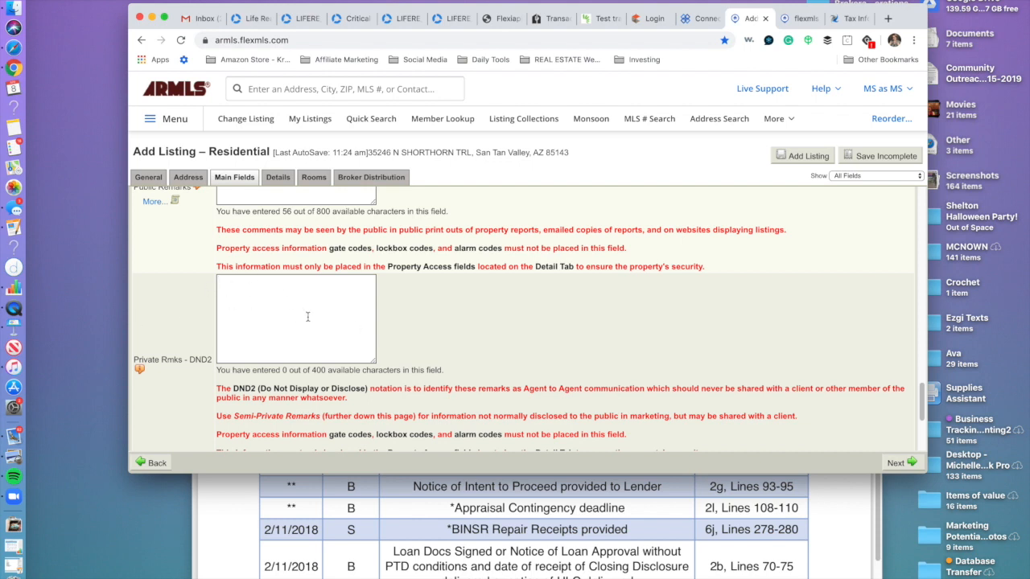
scroll(299, 350, down, 5)
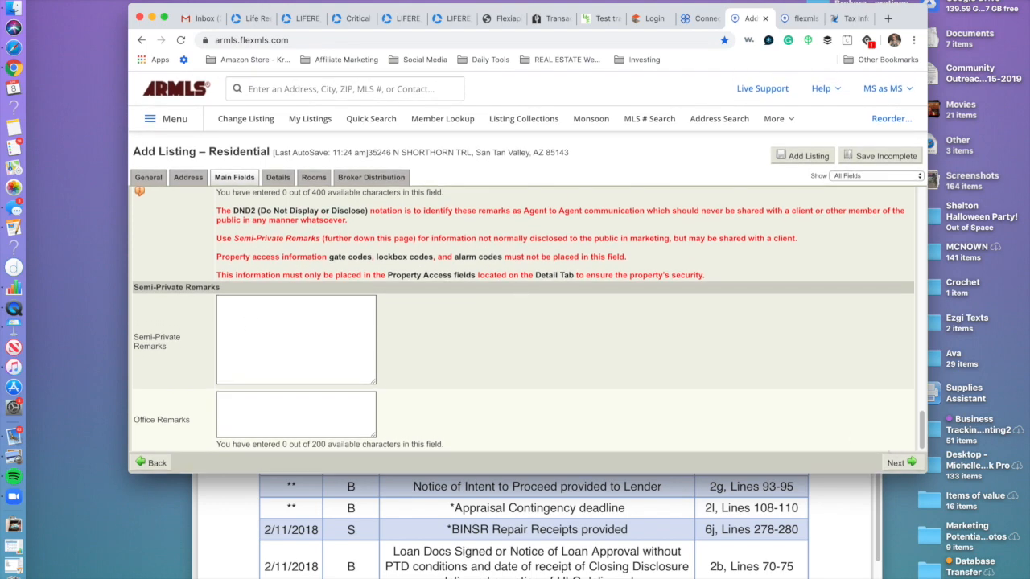
Advance the listing form to the Details section and scroll through all its fields.
click(897, 462)
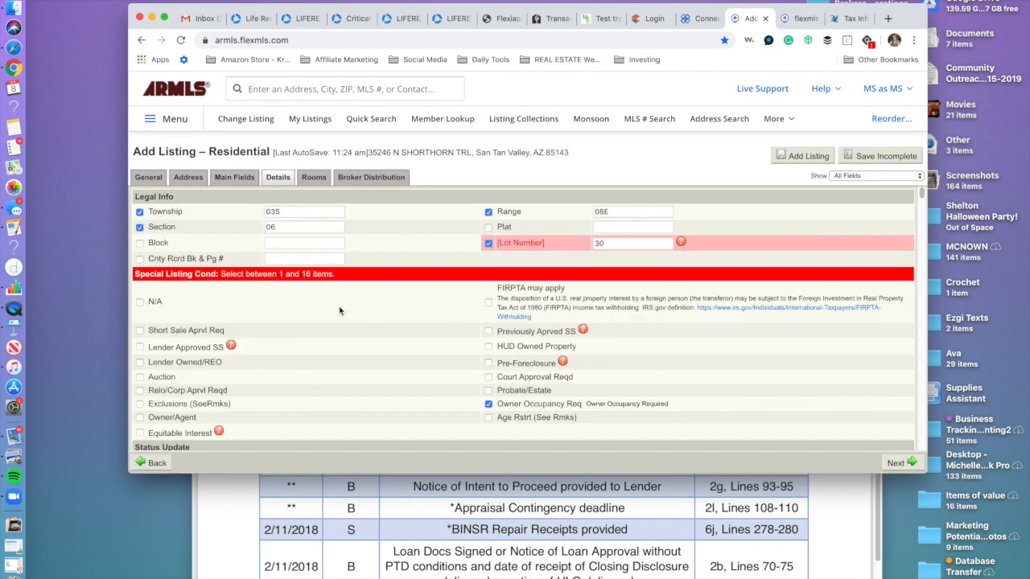
scroll(444, 303, down, 10)
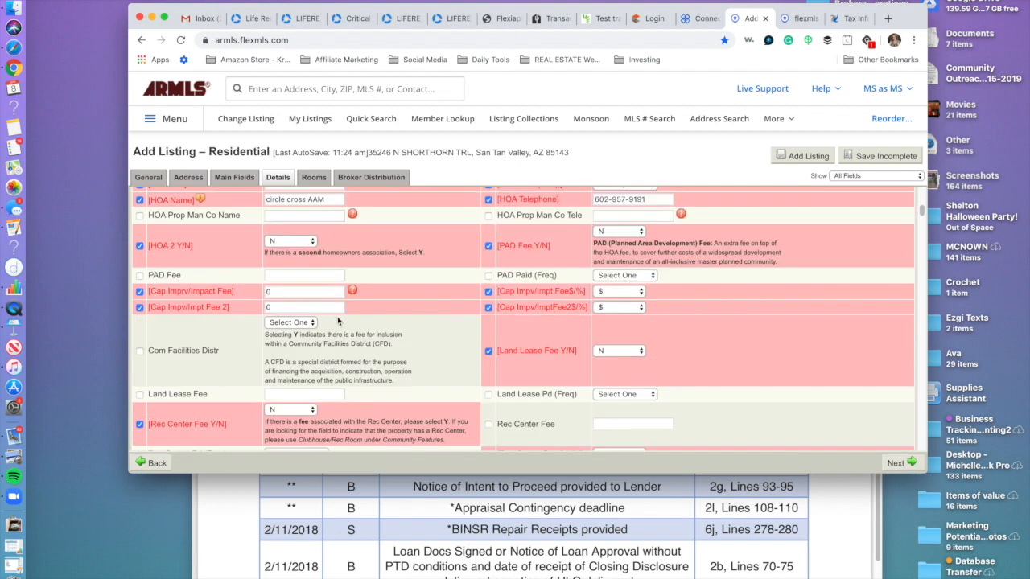
scroll(282, 338, down, 15)
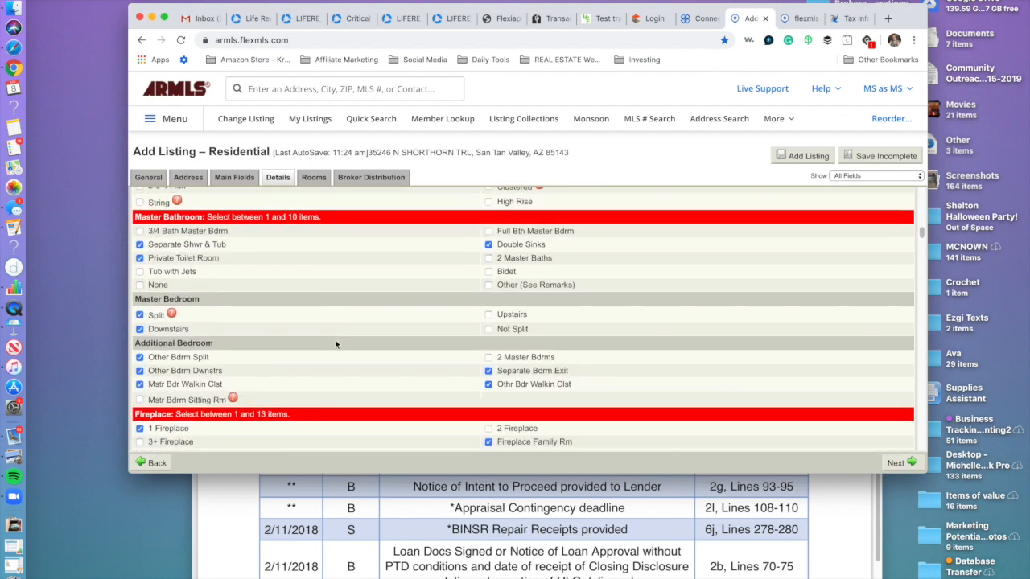
scroll(336, 345, down, 10)
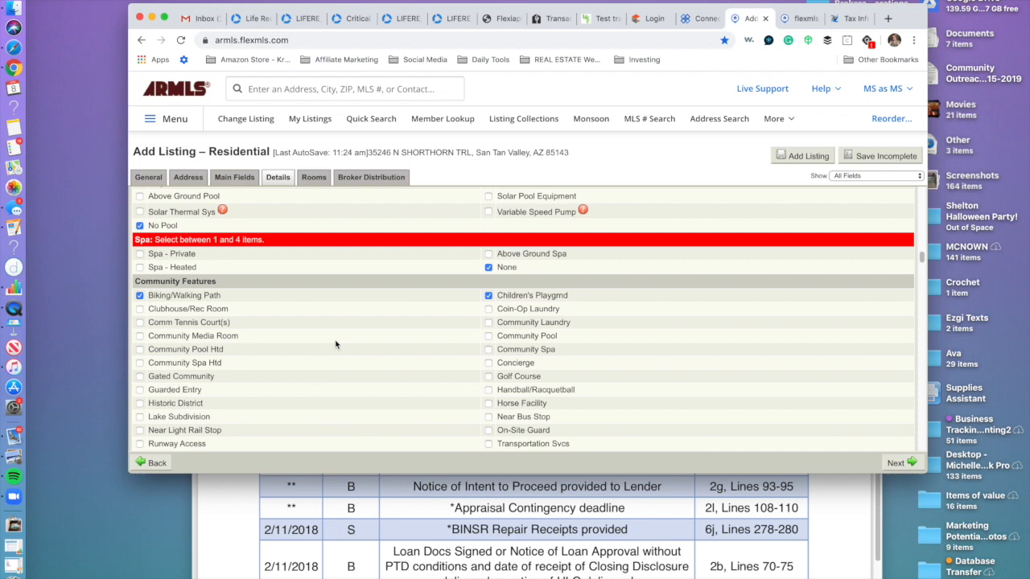
scroll(335, 344, up, 6)
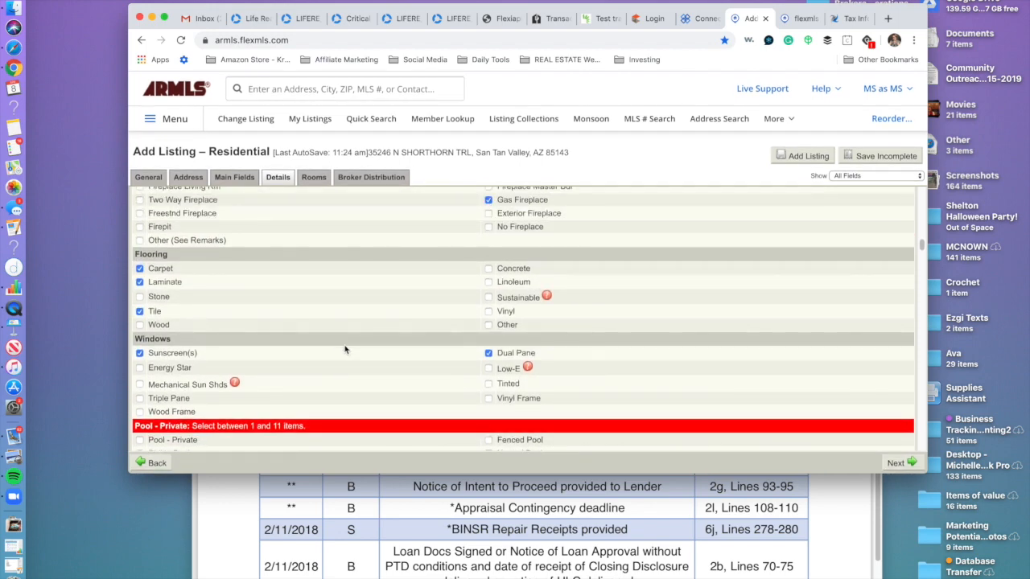
scroll(312, 372, down, 5)
scroll(312, 372, down, 1)
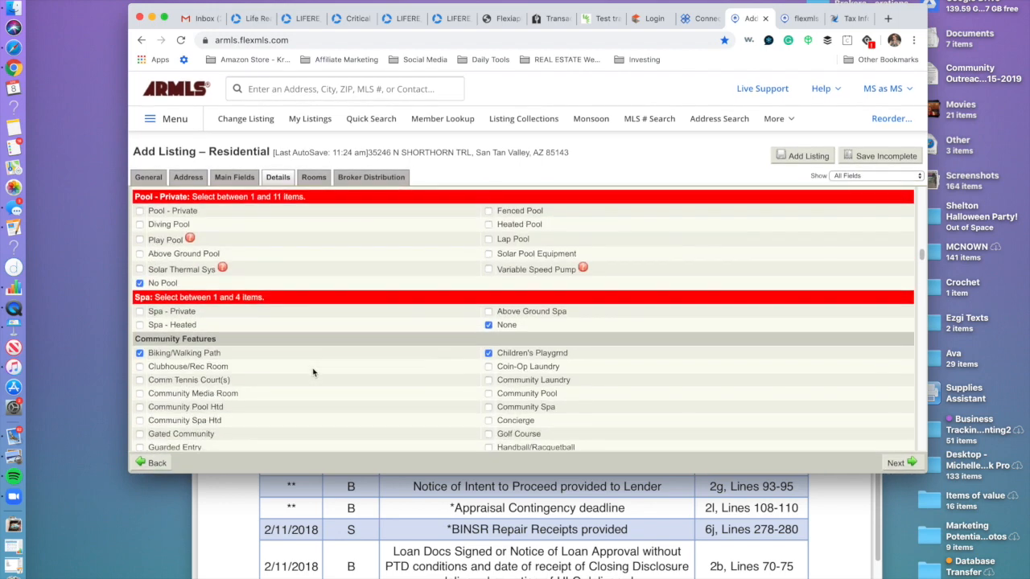
scroll(313, 372, down, 5)
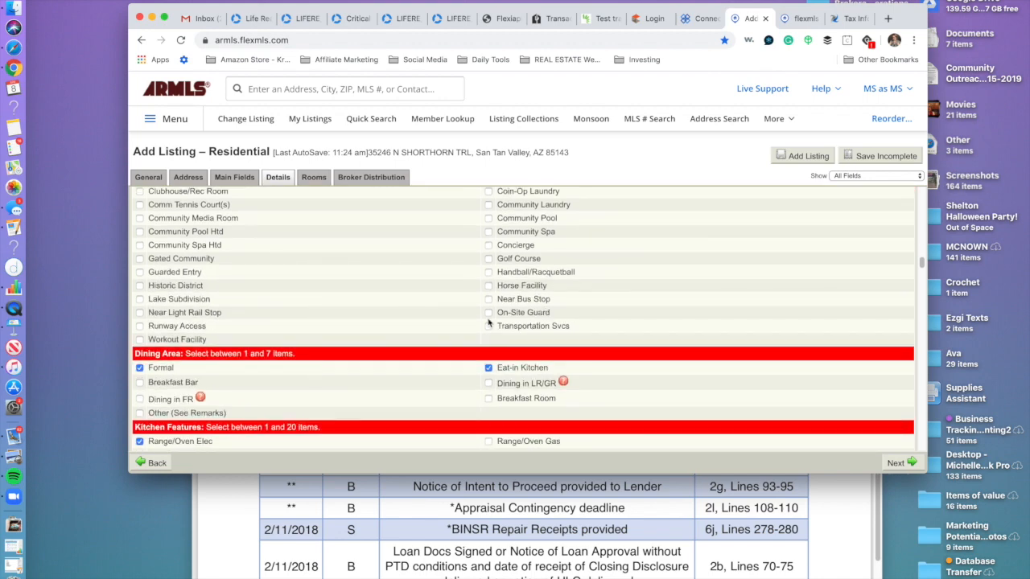
scroll(415, 391, down, 4)
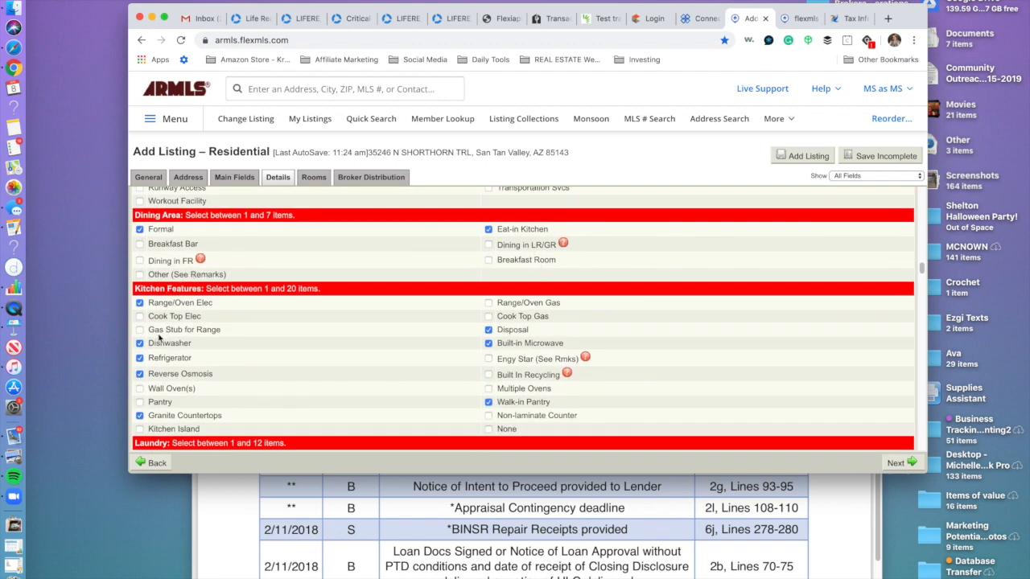
scroll(379, 344, down, 6)
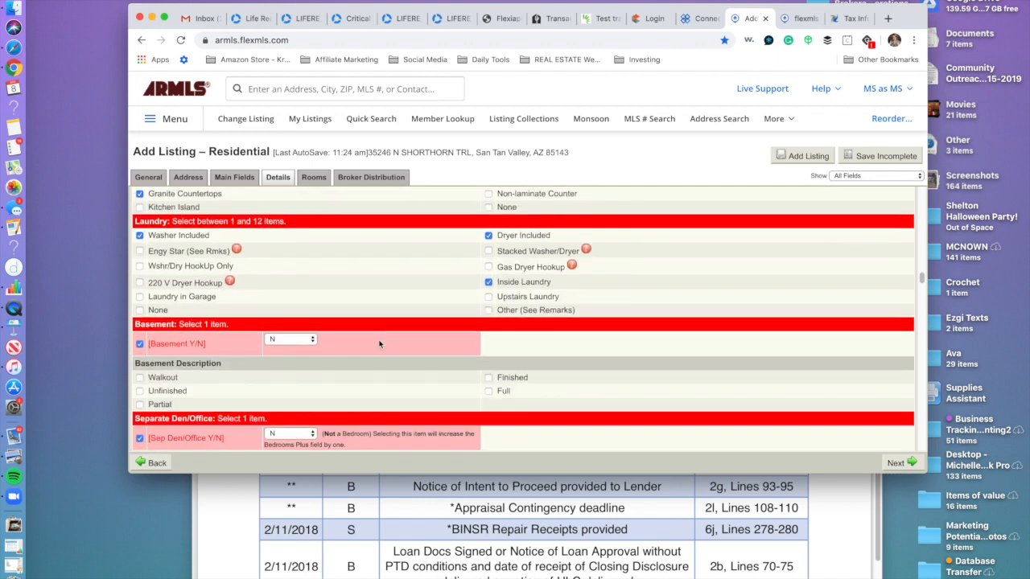
scroll(379, 344, down, 15)
scroll(378, 345, down, 15)
scroll(379, 344, down, 3)
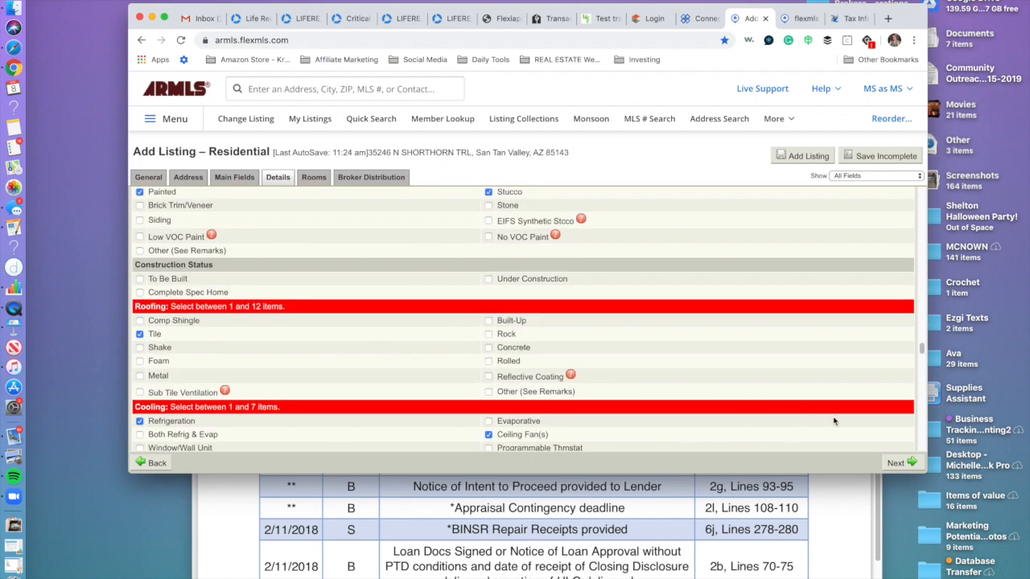
Move past Rooms to Broker Distribution, with IDX and realtor.com ticked.
click(897, 462)
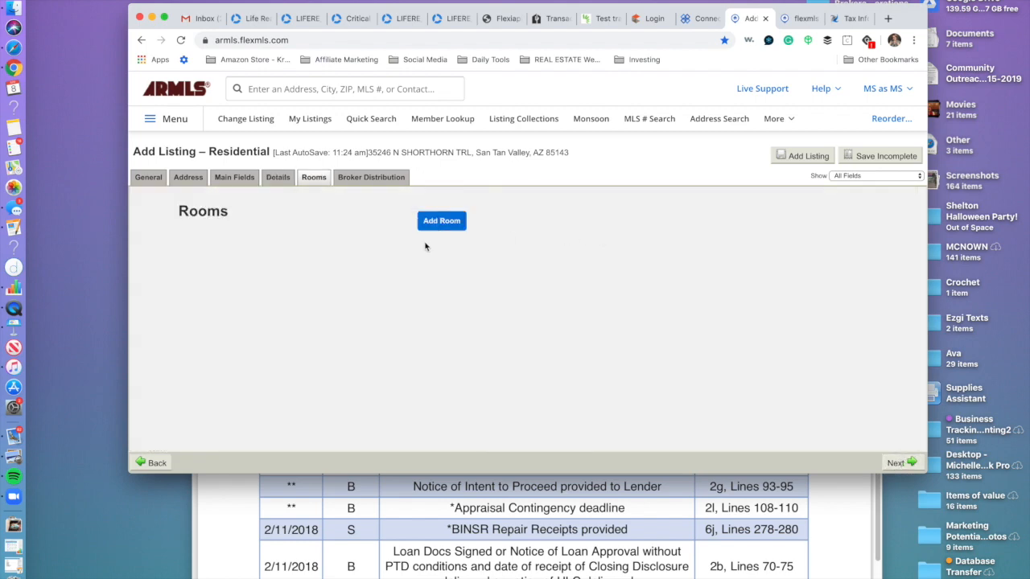
click(378, 178)
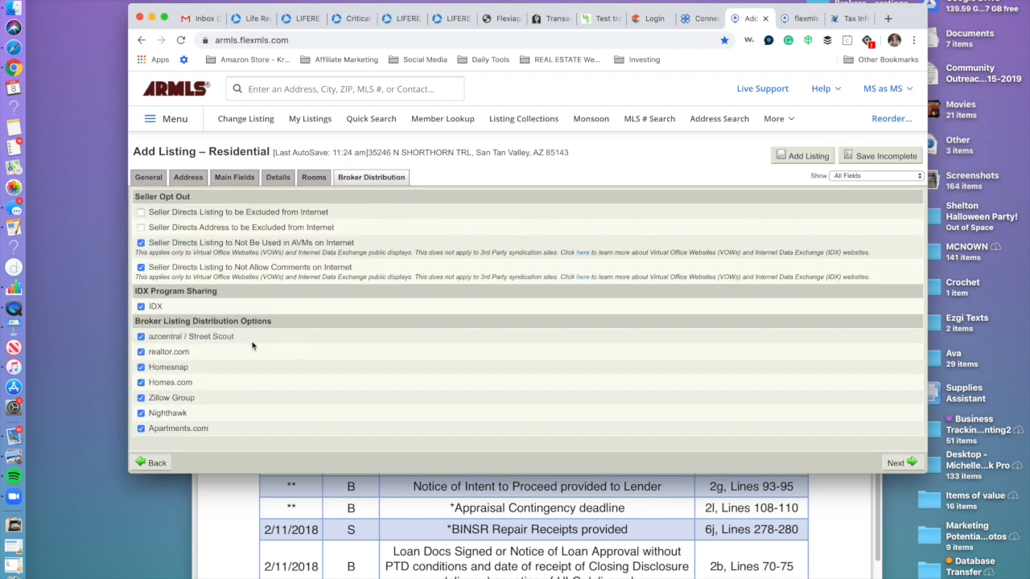
scroll(302, 374, down, 1)
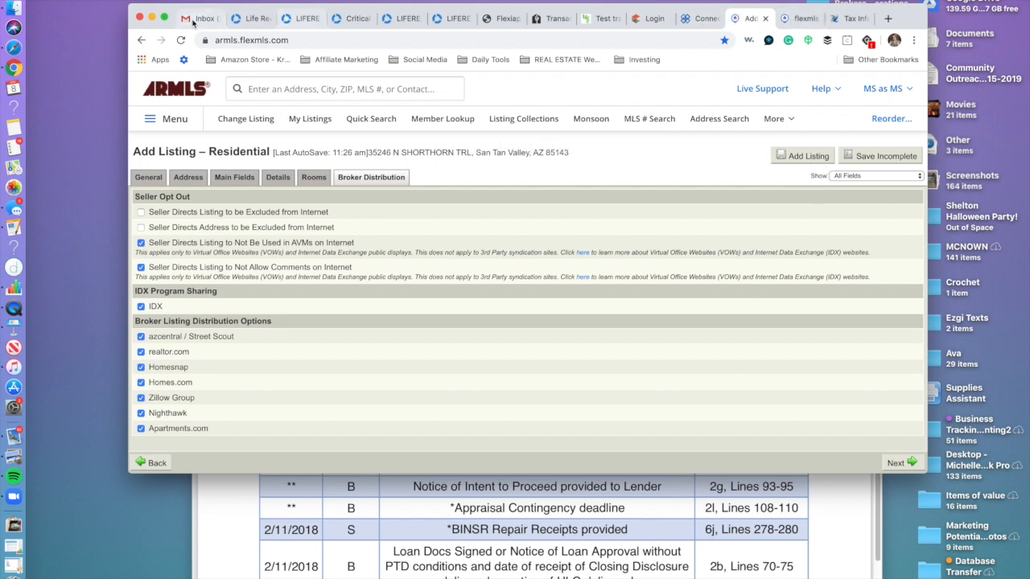
click(254, 20)
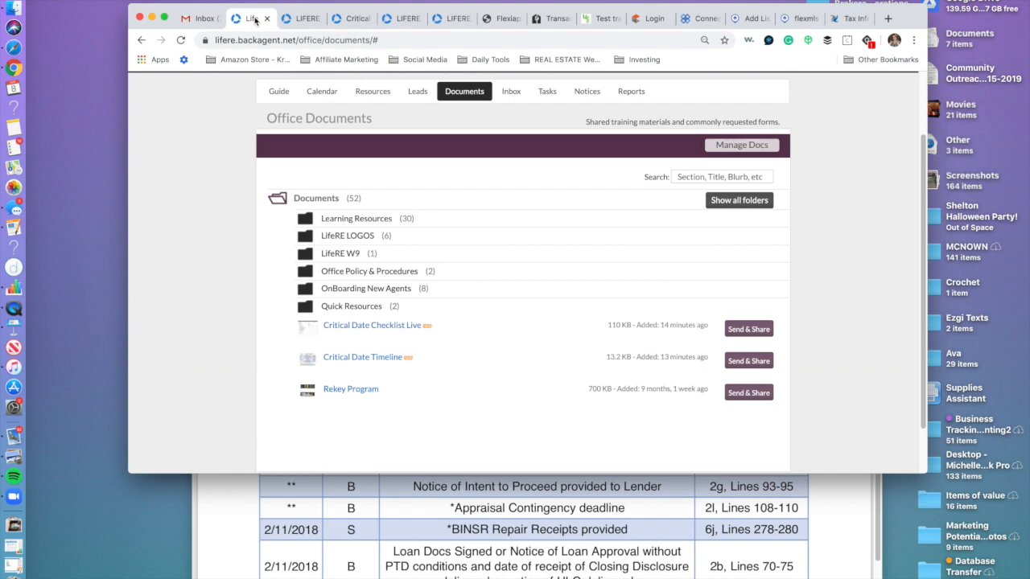
click(301, 18)
click(349, 18)
click(399, 19)
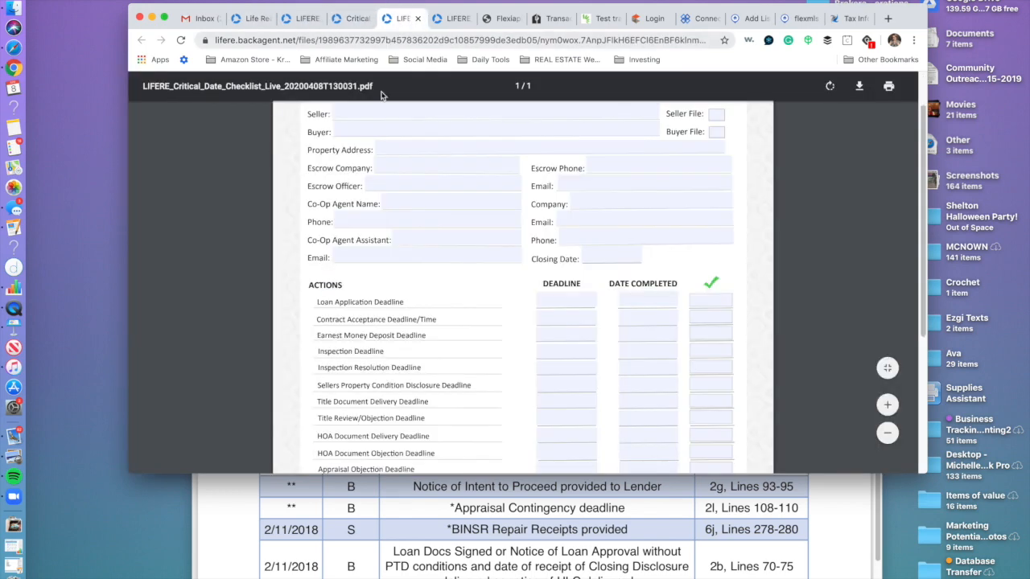
click(456, 19)
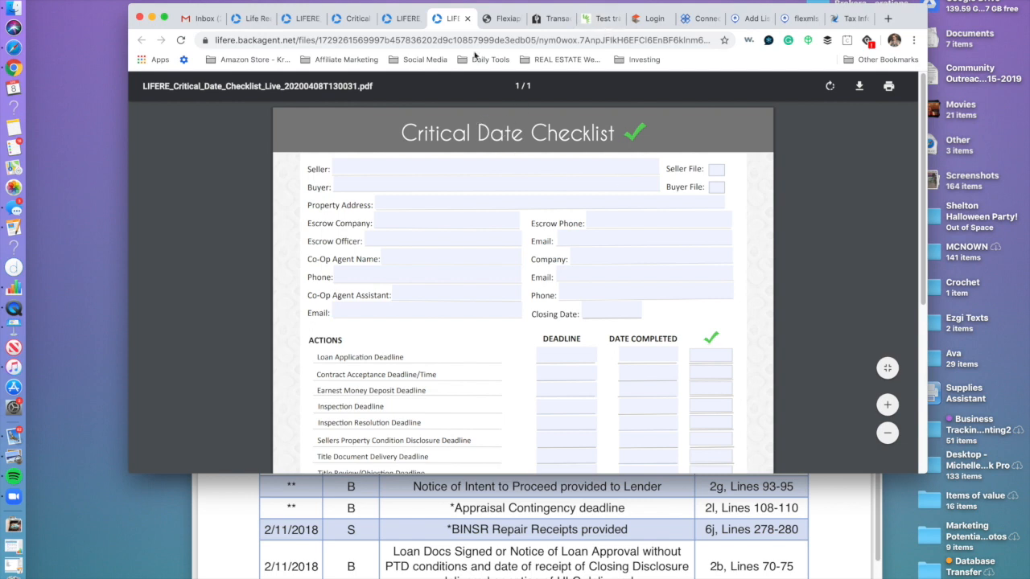
click(796, 18)
click(744, 18)
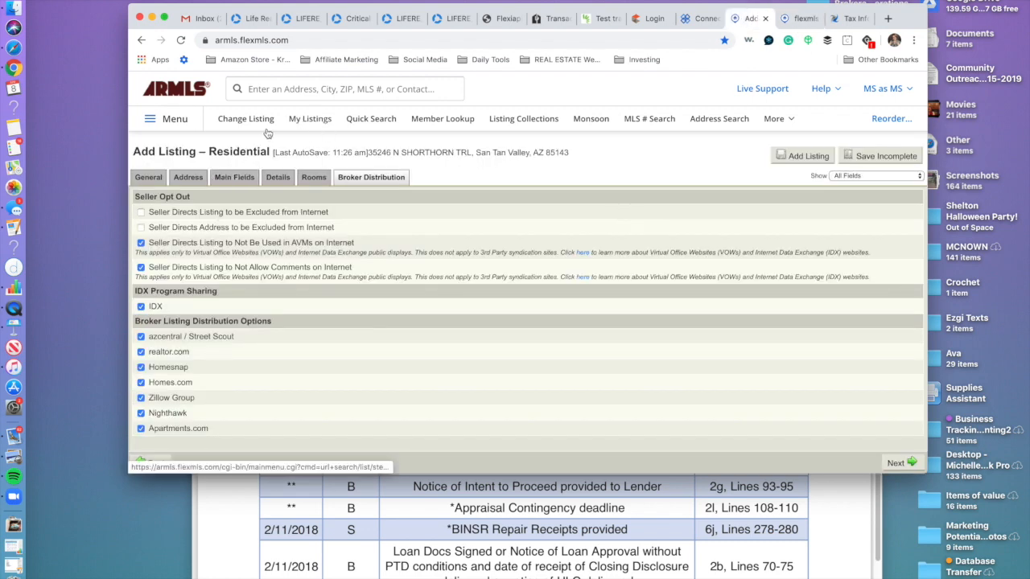
Save the Shorthorn Trl listing as incomplete and show its Listing Detail Report options.
click(868, 157)
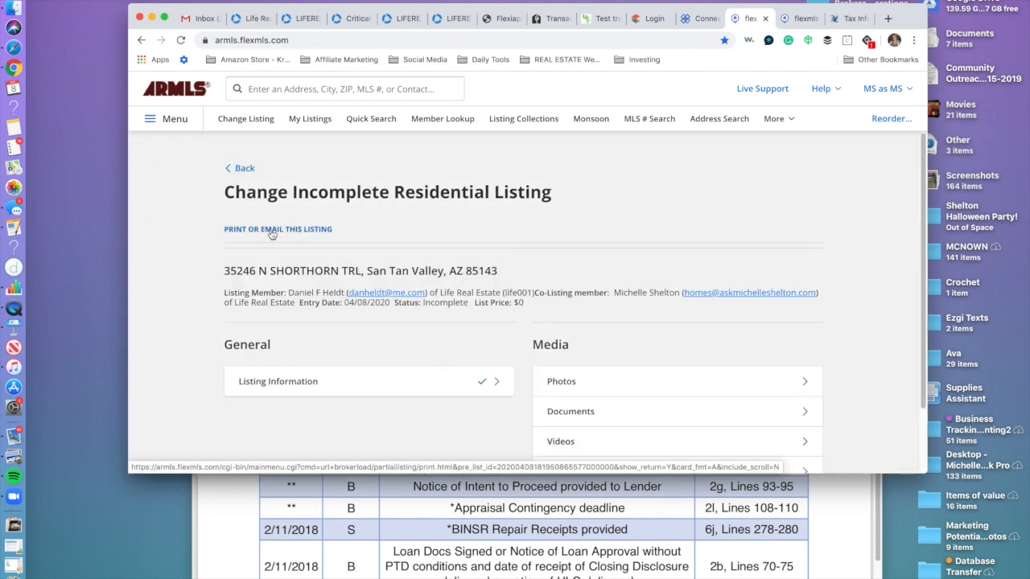
click(272, 231)
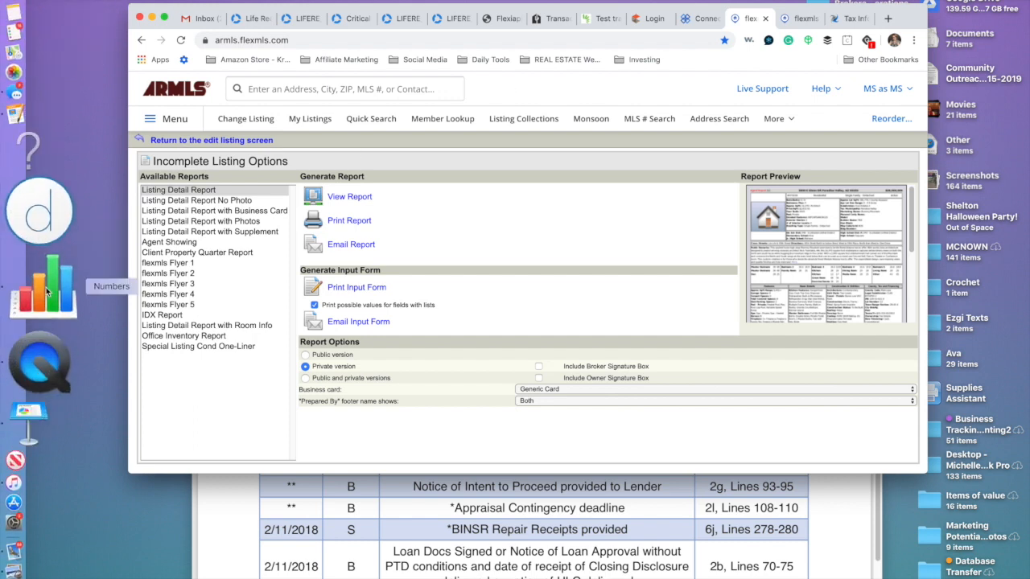
click(42, 288)
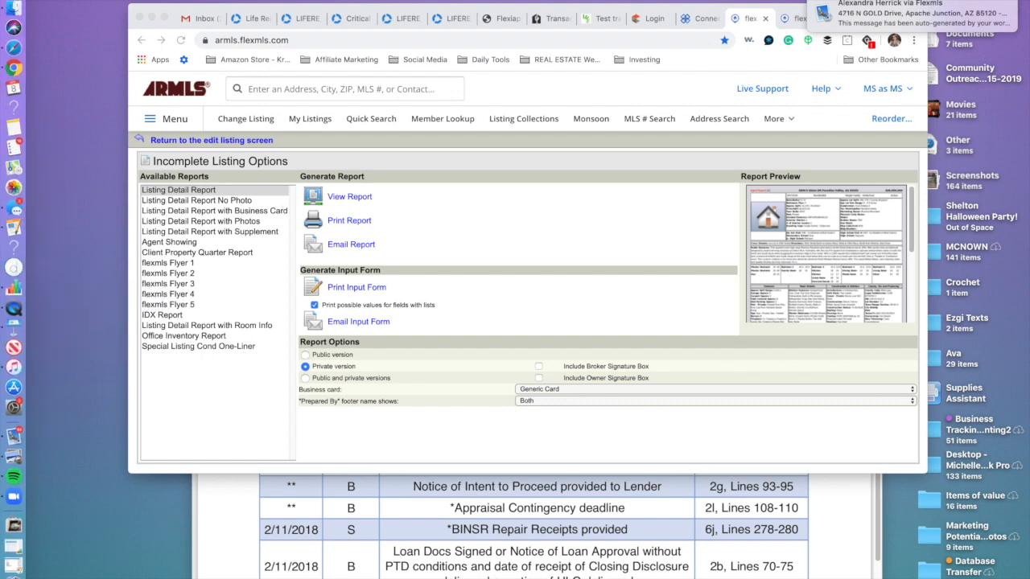
click(125, 0)
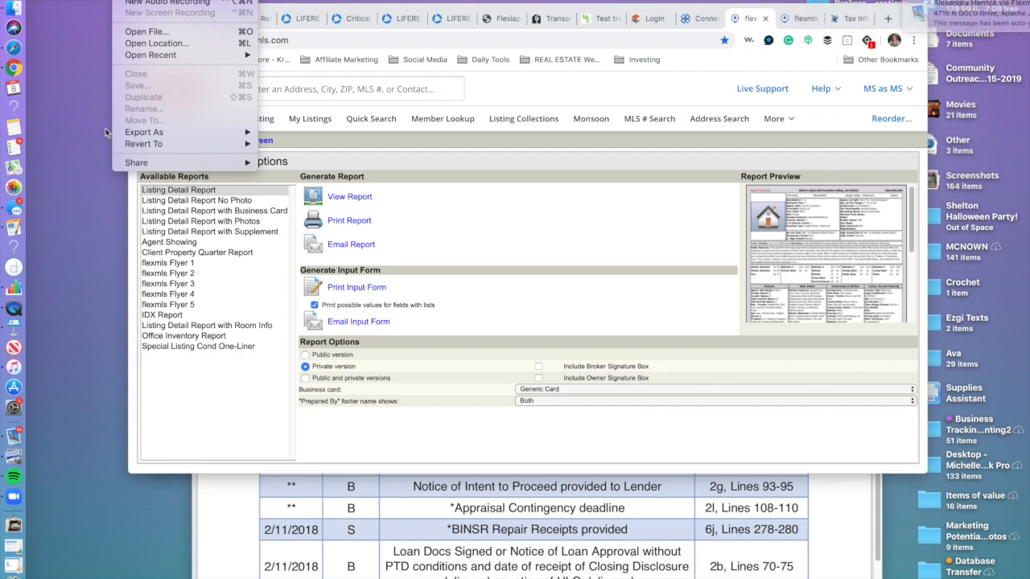
mouse_move(74, 0)
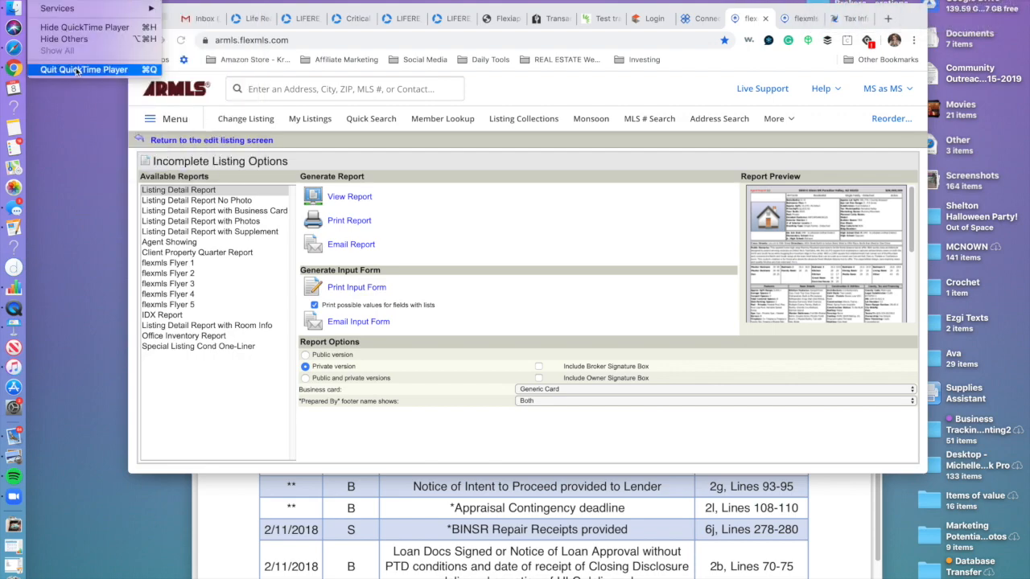